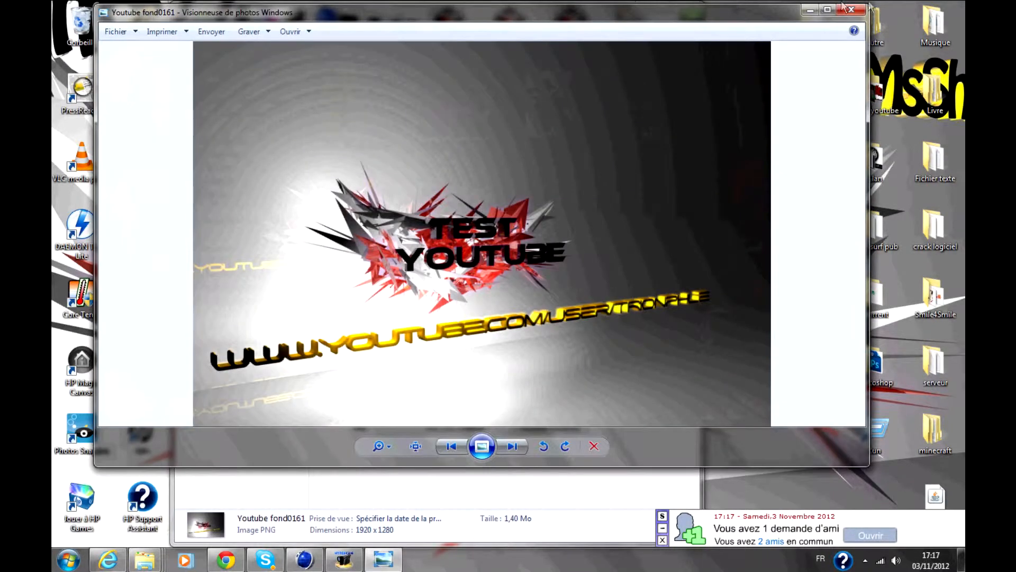
# - Close the picture preview and image folder, and open the FondD'ecran project from the Fond cinema 4d folder as a separately named document
pyautogui.click(846, 11)
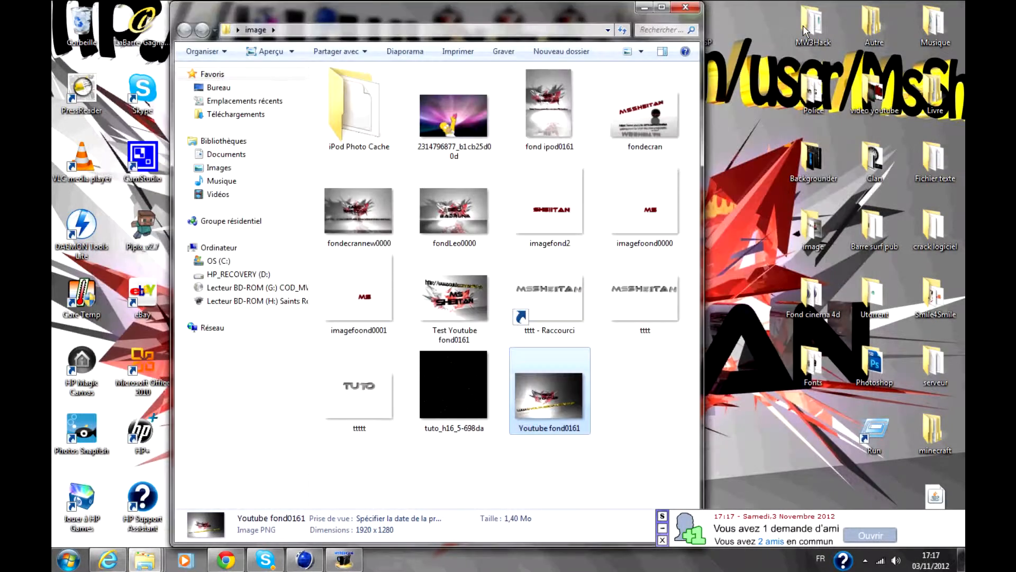
pyautogui.click(691, 8)
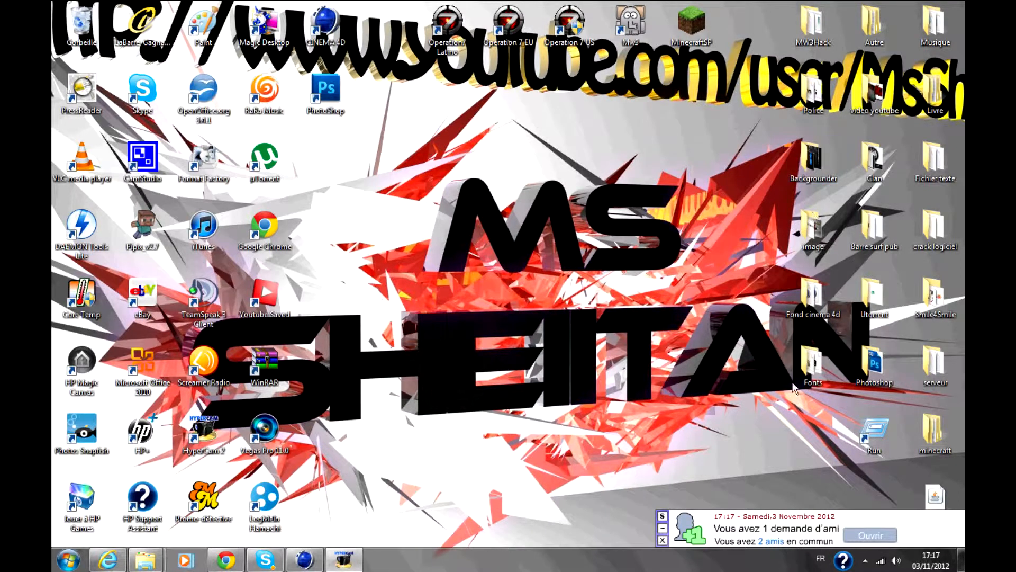
pyautogui.click(798, 298)
pyautogui.doubleClick(800, 299)
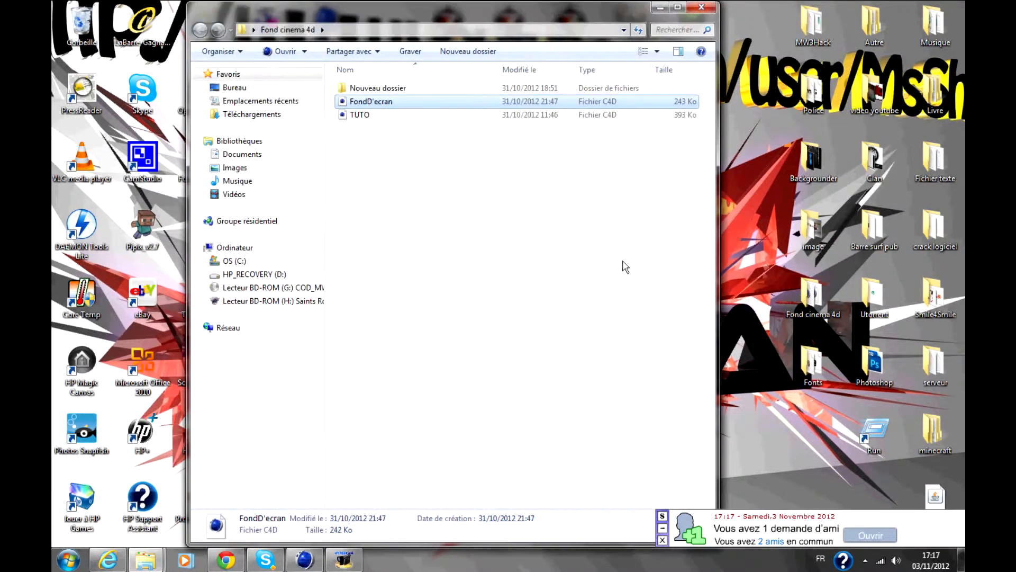
pyautogui.doubleClick(364, 101)
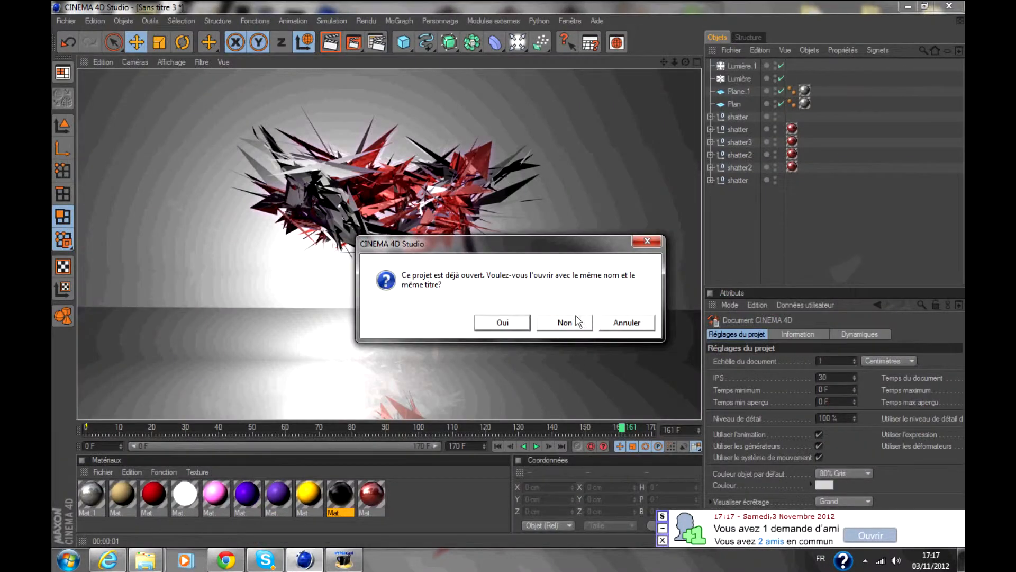
pyautogui.click(566, 322)
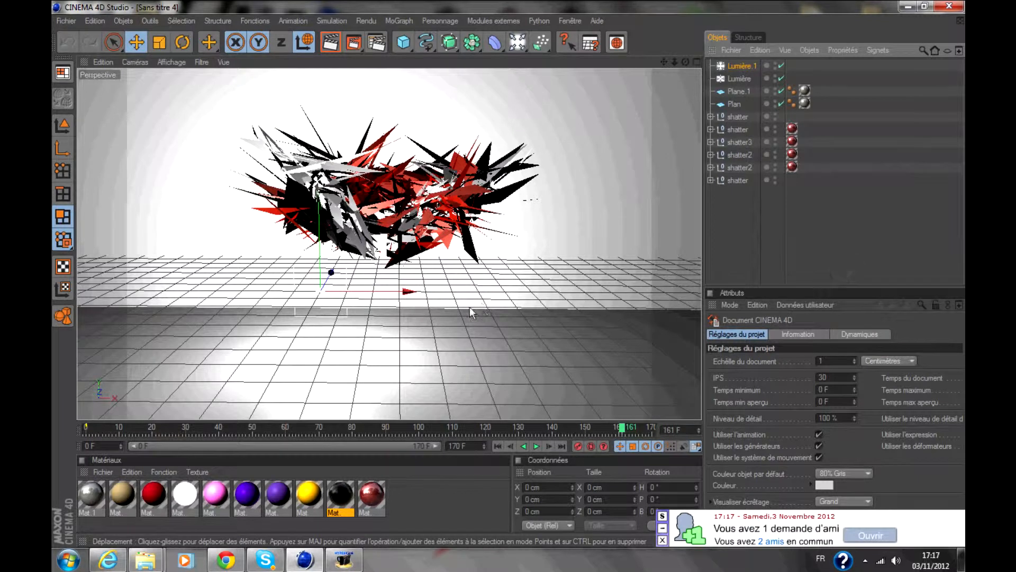
# - Raise the Lumière.1 light to the height of the shatter shapes and render the perspective view
pyautogui.moveTo(320, 245); pyautogui.dragTo(330, 197)
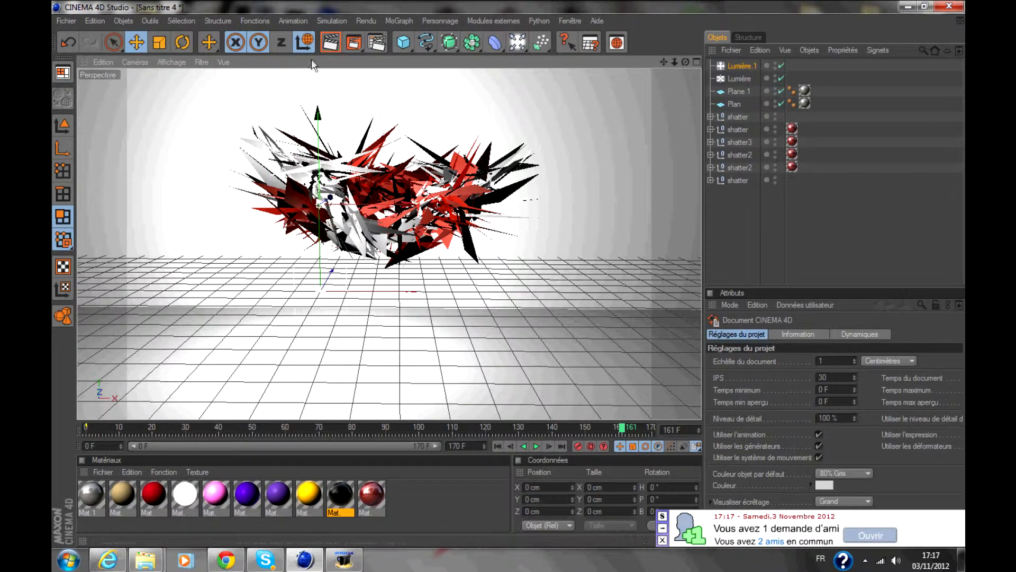
pyautogui.click(333, 44)
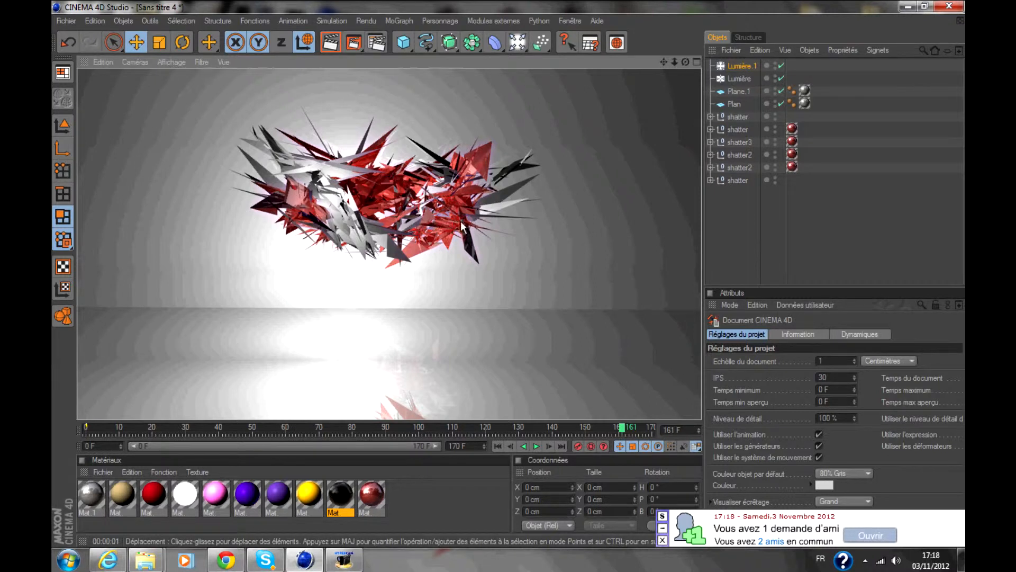
pyautogui.click(730, 252)
# - Select all six shatter objects and lower them together closer to the floor, then deselect them
pyautogui.moveTo(685, 62); pyautogui.dragTo(739, 64)
pyautogui.moveTo(744, 224); pyautogui.dragTo(736, 115)
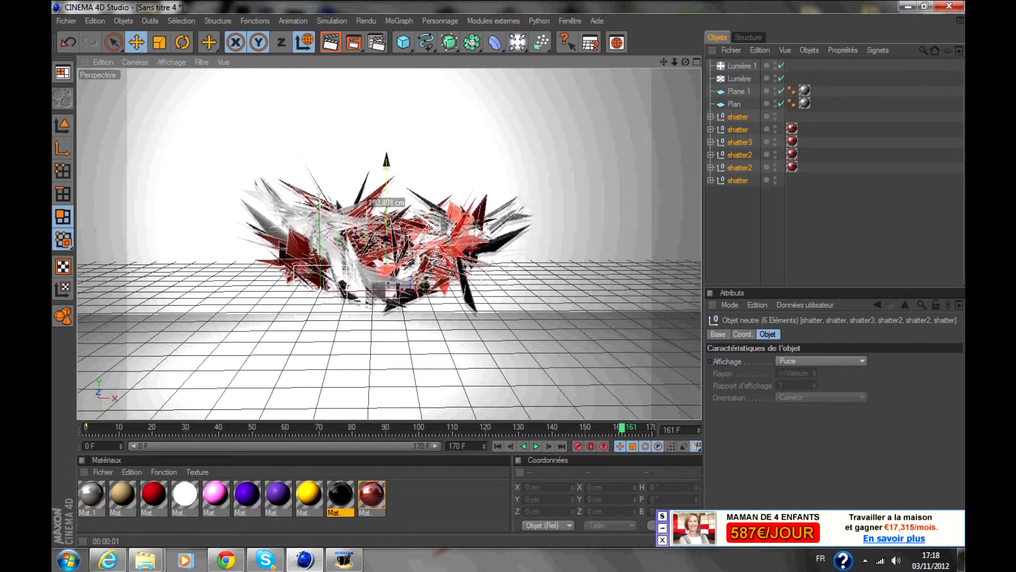
pyautogui.moveTo(386, 183); pyautogui.dragTo(387, 143)
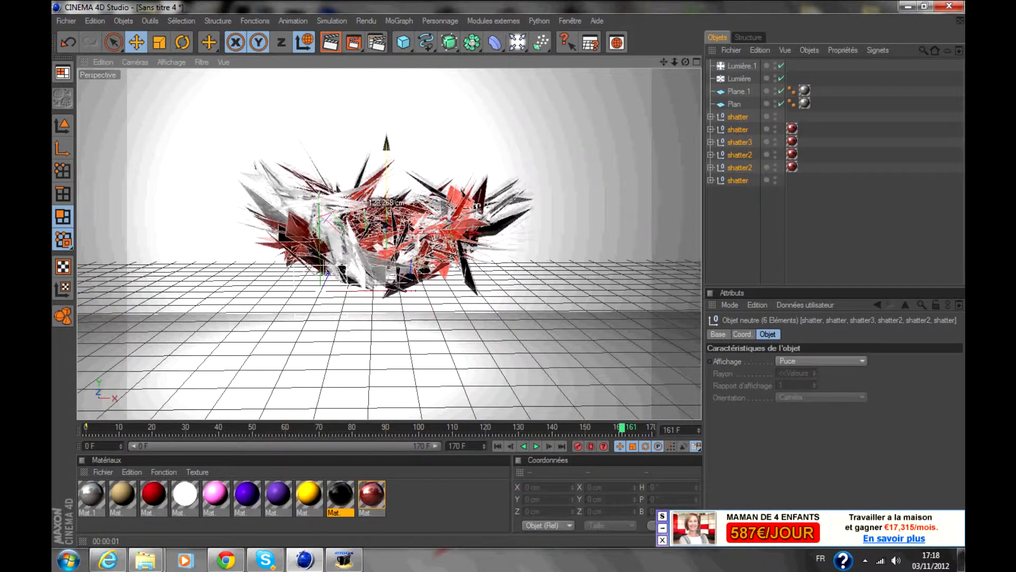
pyautogui.click(801, 234)
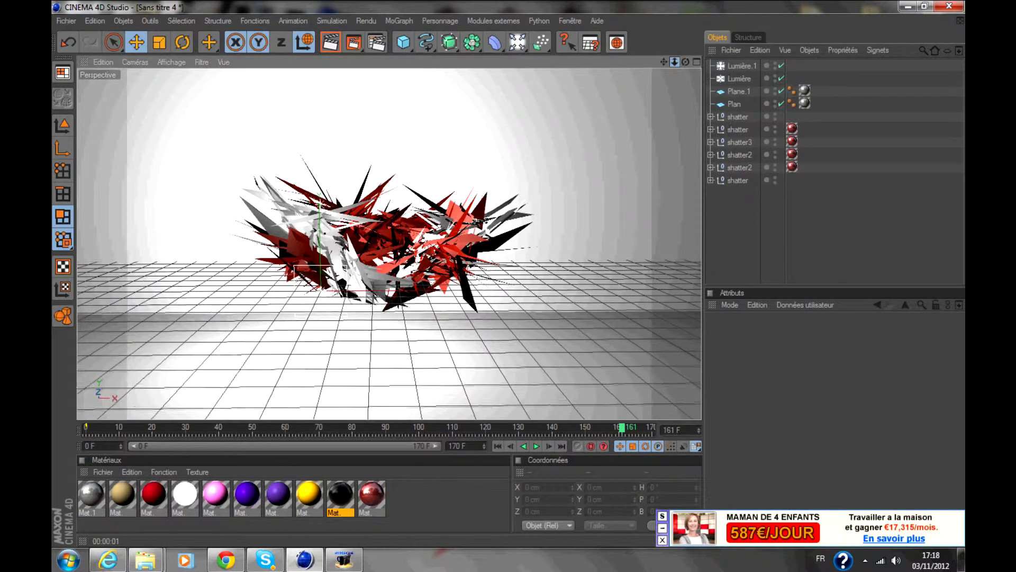
pyautogui.moveTo(685, 63)
pyautogui.mouseDown()
pyautogui.moveTo(686, 21)
pyautogui.moveTo(685, 62)
pyautogui.mouseUp()
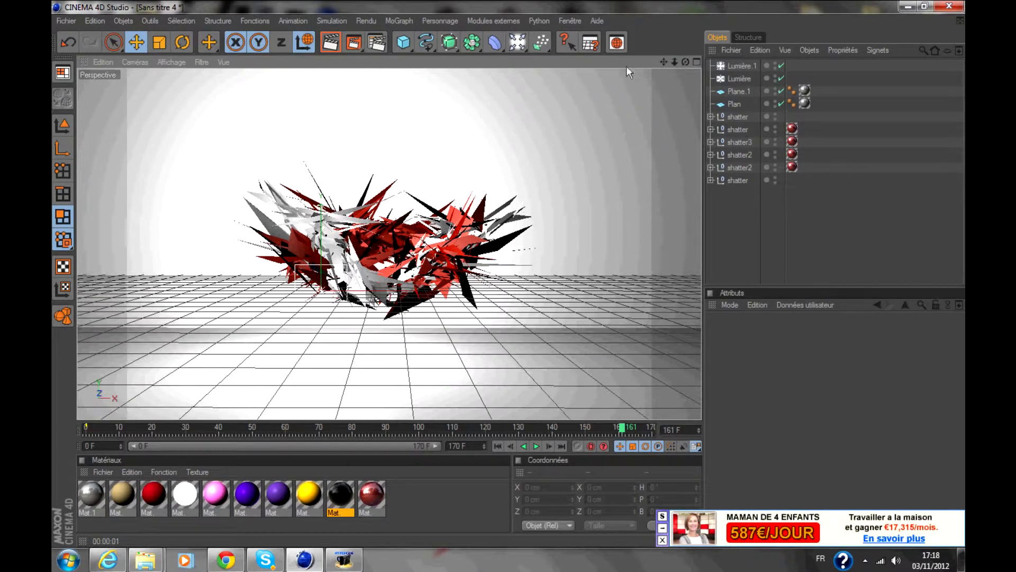
# - Open the render settings' output options, and minimize CINEMA 4D and the folder window to reveal the desktop
pyautogui.click(379, 46)
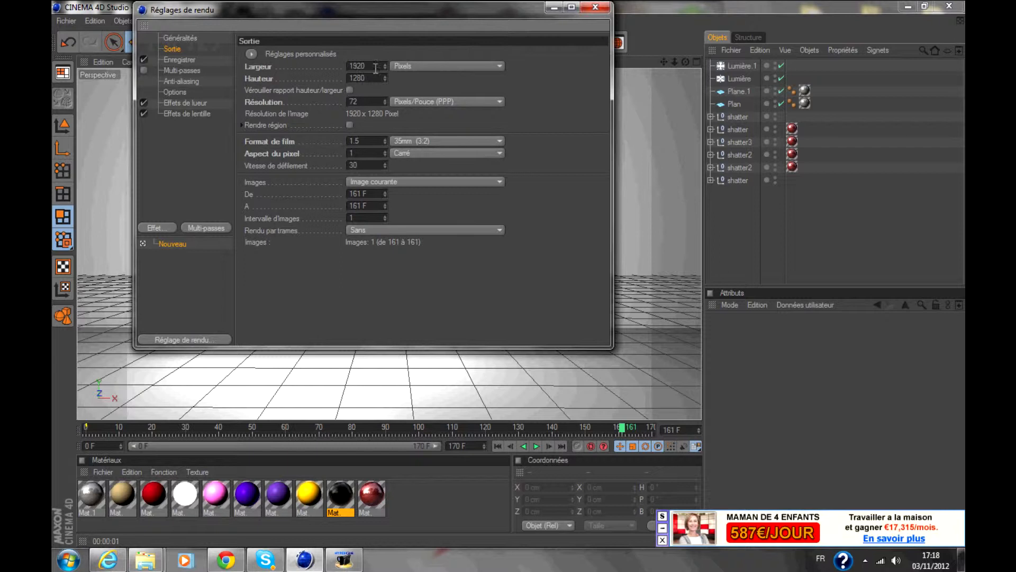
pyautogui.click(905, 7)
pyautogui.click(660, 7)
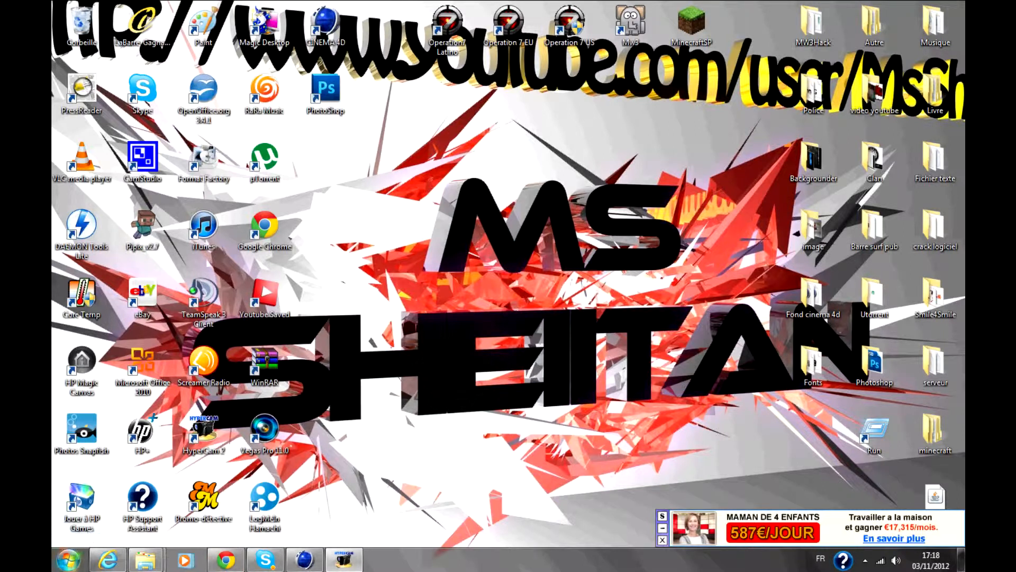
# - Open the HP folder in the Windows Images library
pyautogui.click(66, 565)
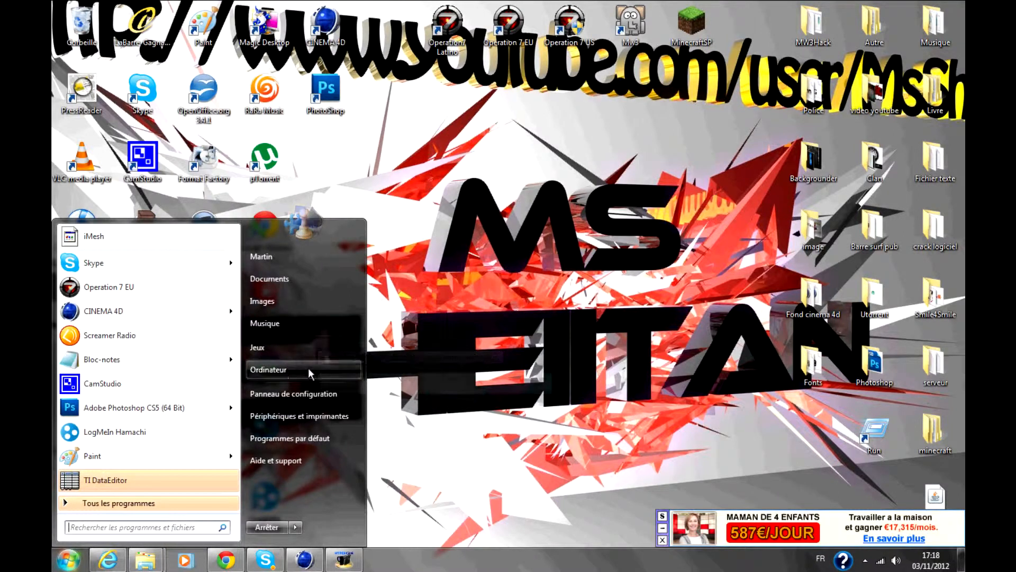
pyautogui.click(263, 300)
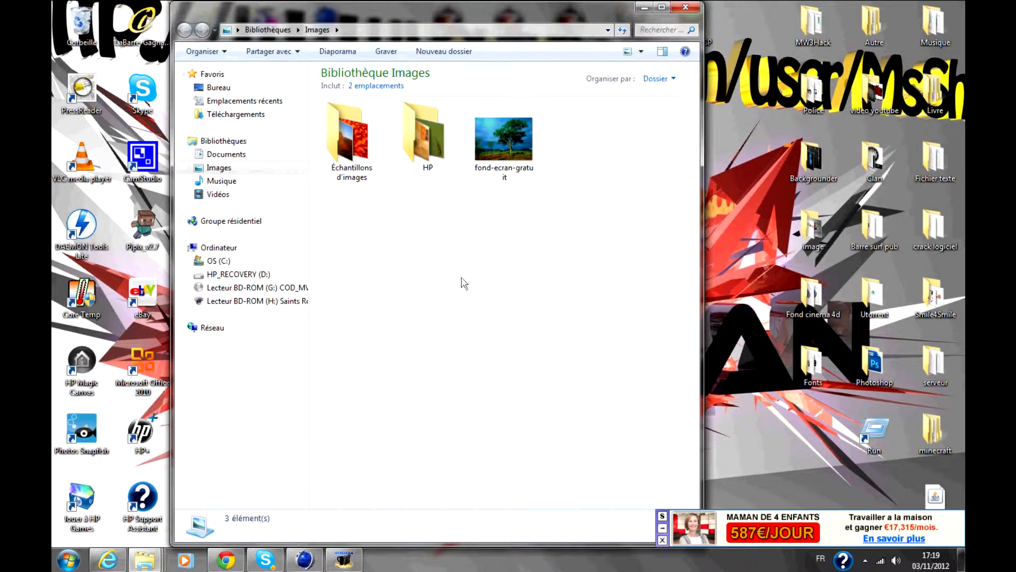
pyautogui.moveTo(381, 282); pyautogui.dragTo(434, 125)
pyautogui.moveTo(459, 301); pyautogui.dragTo(408, 112)
pyautogui.doubleClick(409, 116)
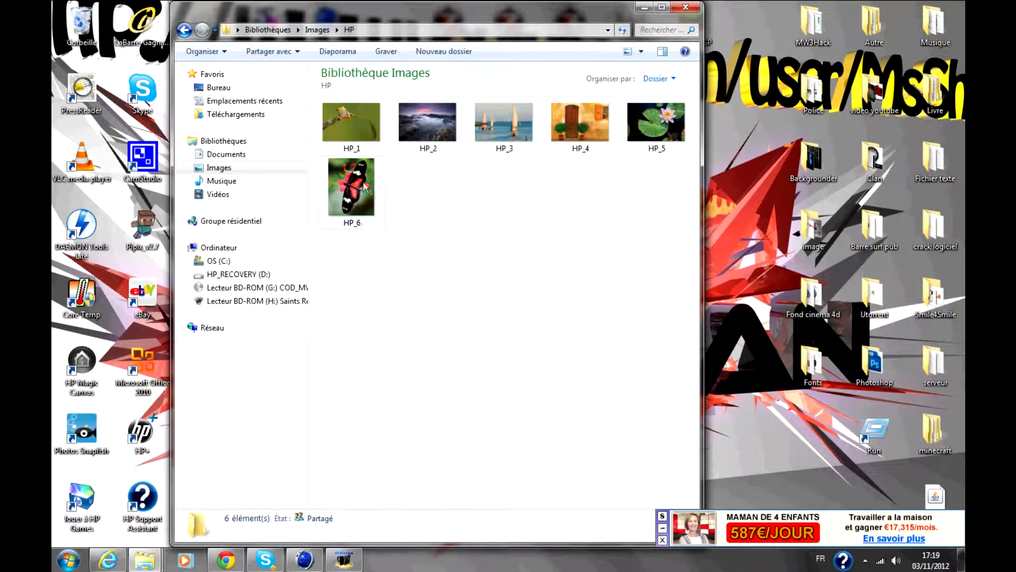
# - Open the detailed properties of the HP_5 picture and examine its dimensions
pyautogui.rightClick(658, 130)
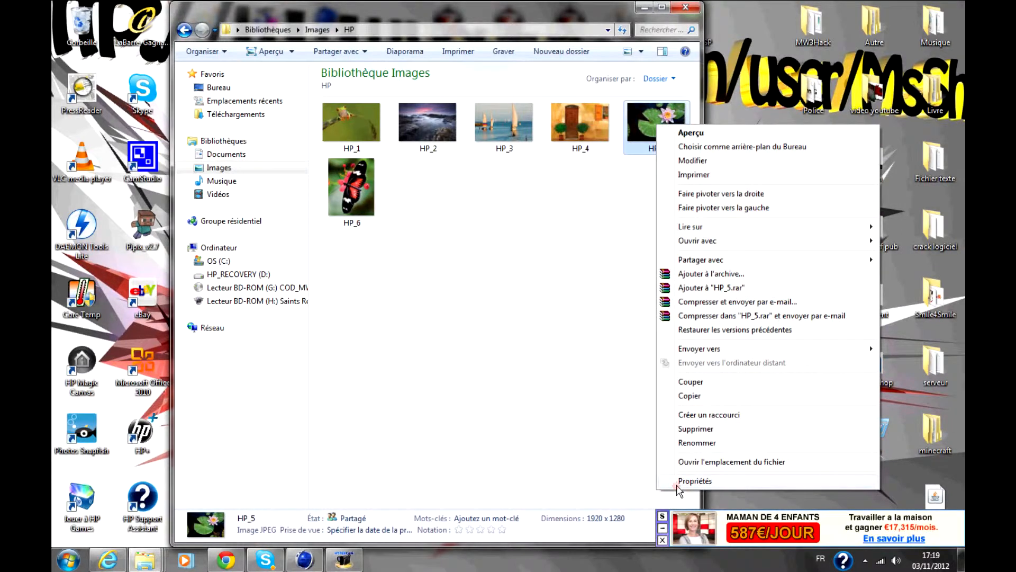
pyautogui.click(694, 481)
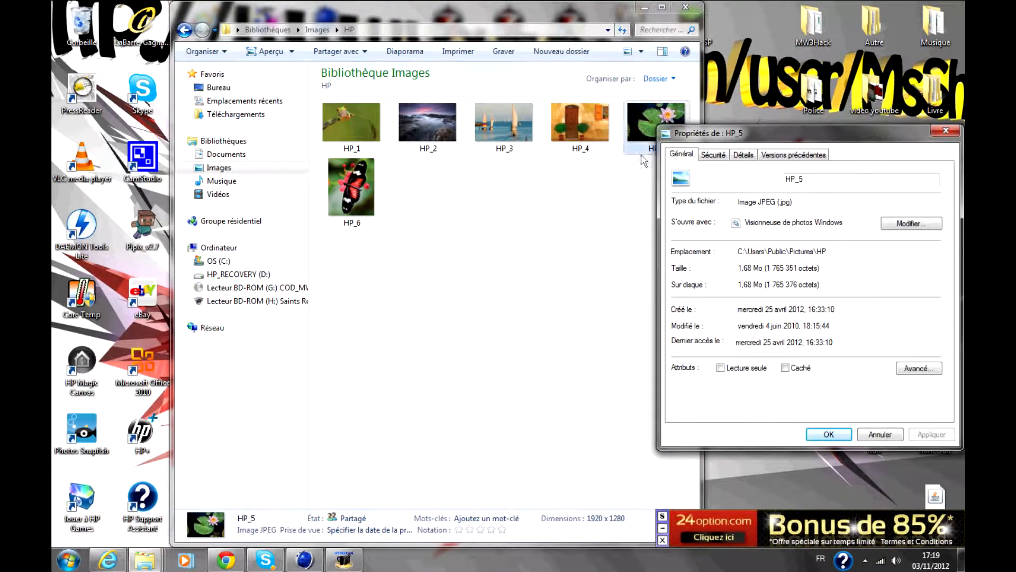
pyautogui.press('Escape')
pyautogui.rightClick(669, 127)
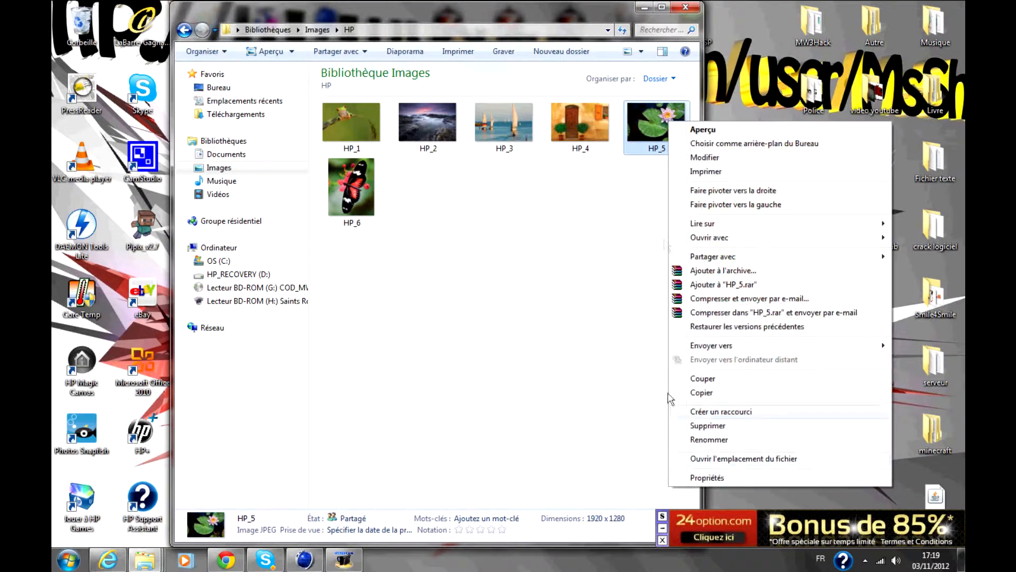
pyautogui.click(694, 479)
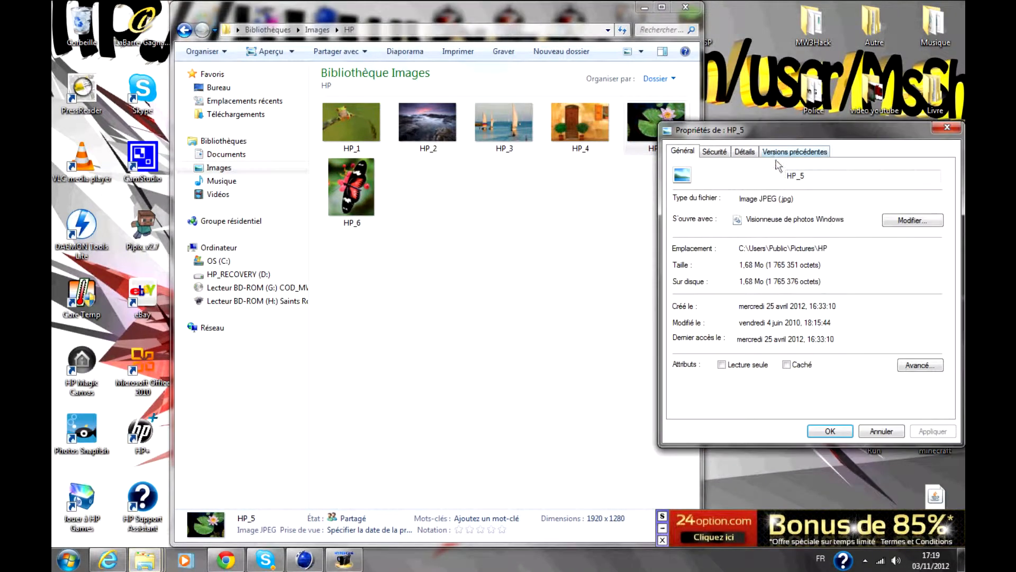
pyautogui.click(747, 152)
pyautogui.scroll(-2, 781, 241)
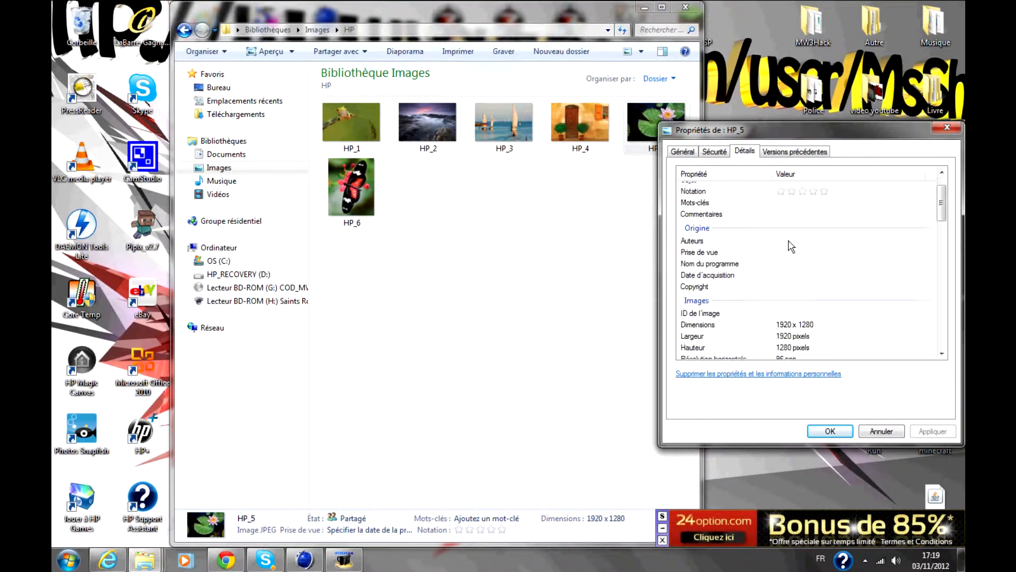
pyautogui.click(822, 294)
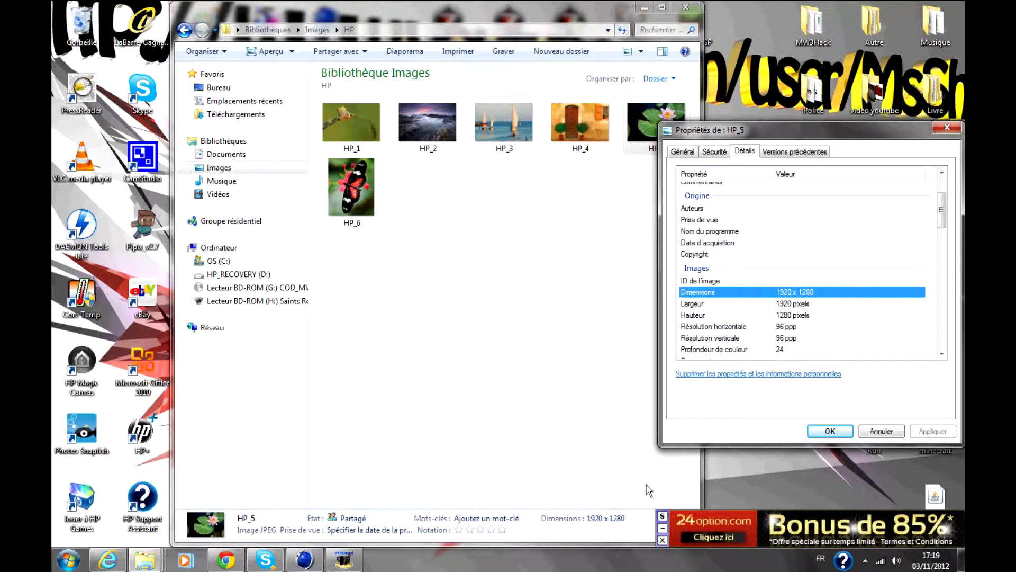
# - Switch back to CINEMA 4D and review the width and height of the render output
pyautogui.click(344, 559)
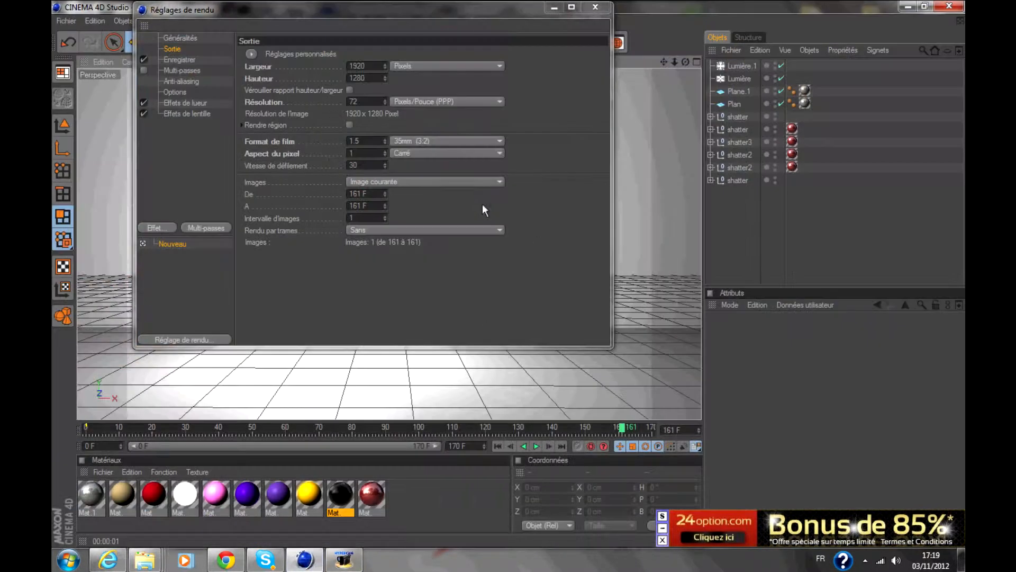
pyautogui.click(374, 65)
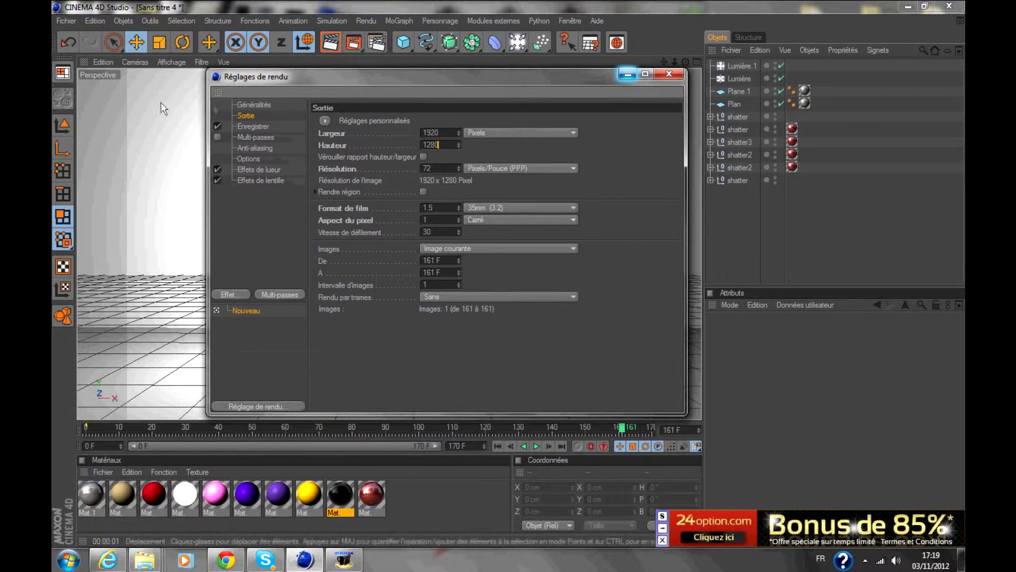
# - Set the render's save path to the Desktop with the file name "youtube fond"
pyautogui.click(253, 126)
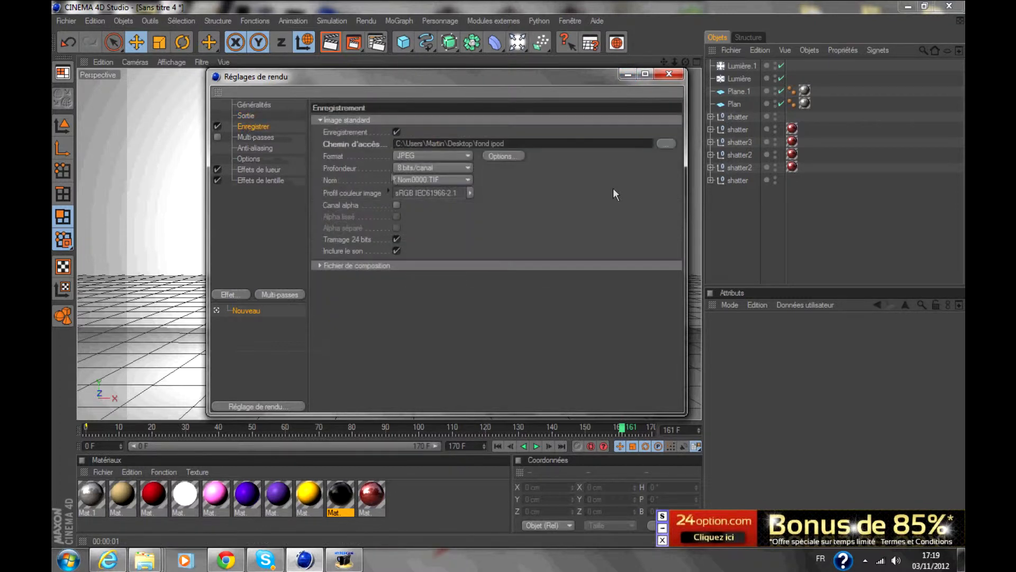
pyautogui.click(664, 144)
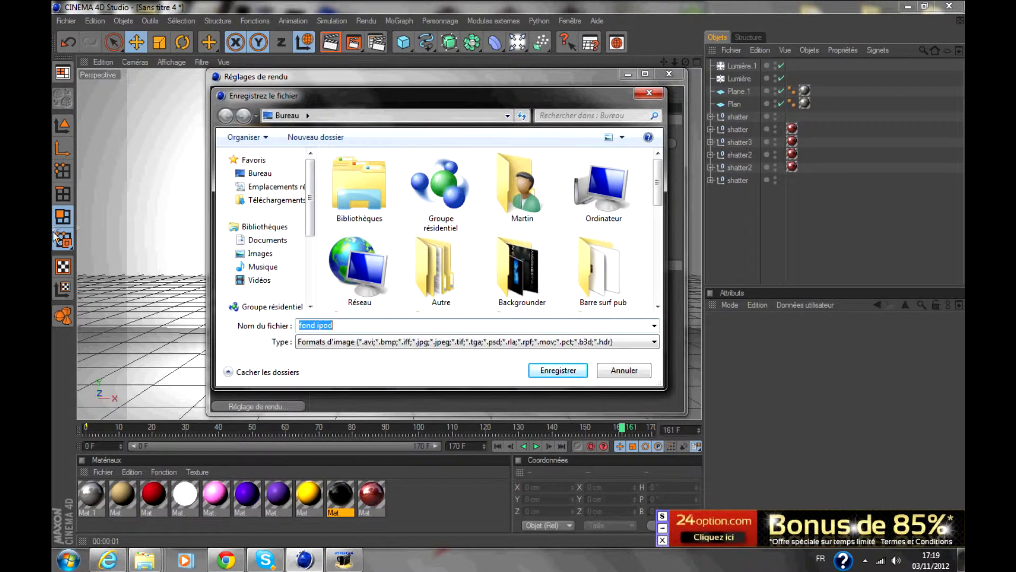
pyautogui.click(326, 325)
pyautogui.moveTo(354, 324); pyautogui.dragTo(231, 324)
pyautogui.press('BackSpace')
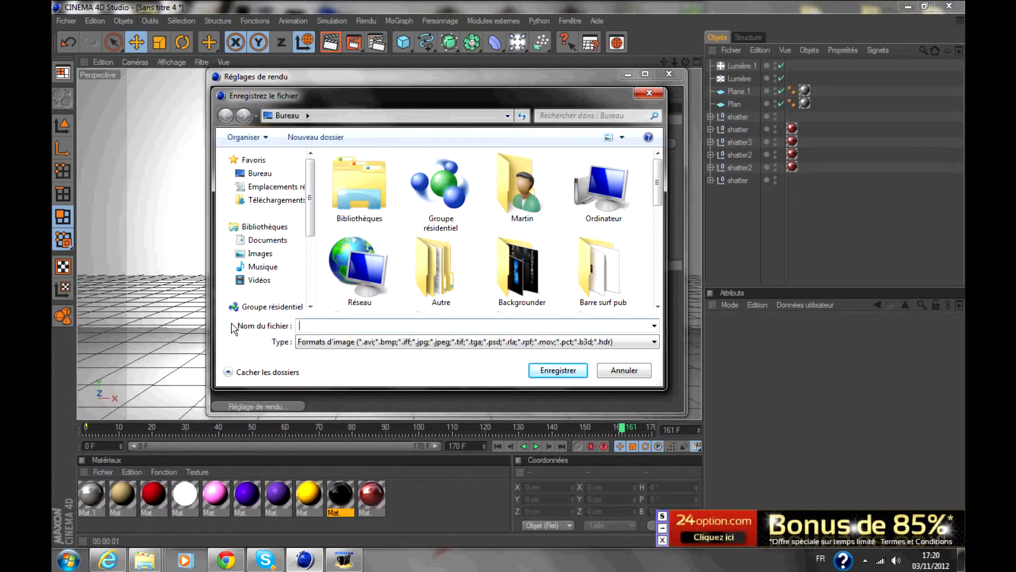
pyautogui.write('youtube fond')
pyautogui.click(563, 372)
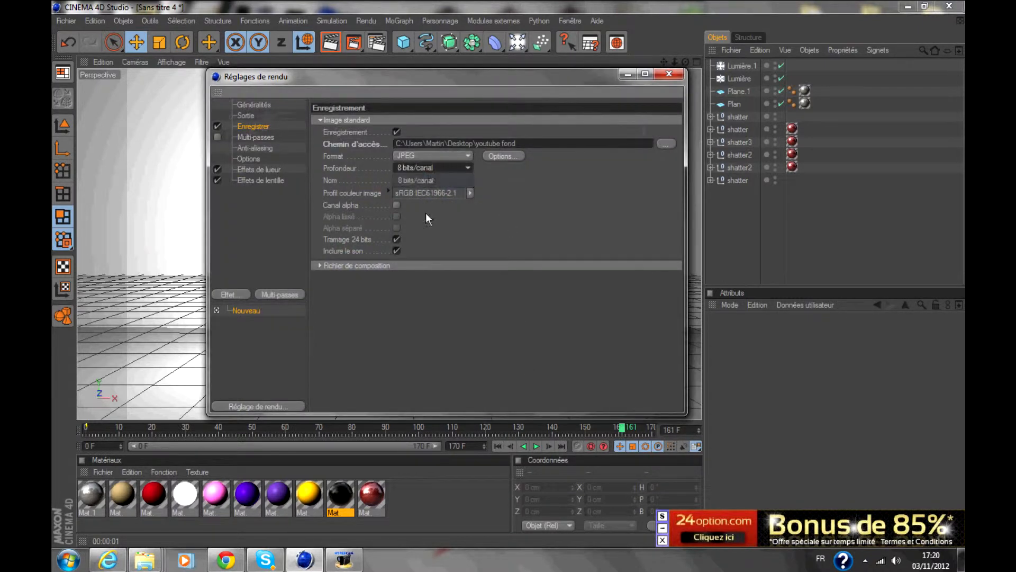
# - Set the saved image's format to PNG with a depth of 8 bits/canal
pyautogui.click(424, 180)
pyautogui.click(422, 169)
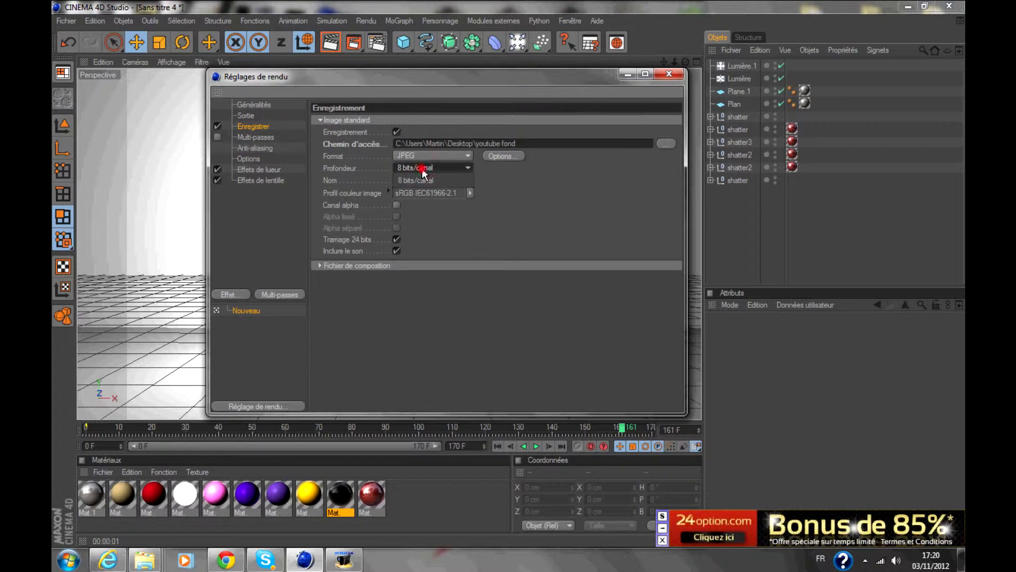
pyautogui.click(418, 155)
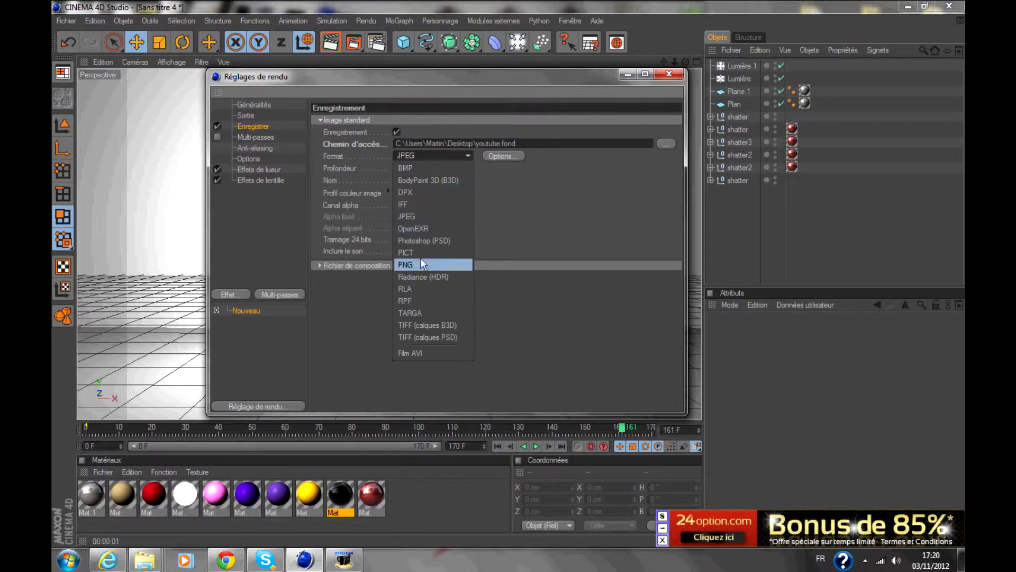
pyautogui.click(413, 267)
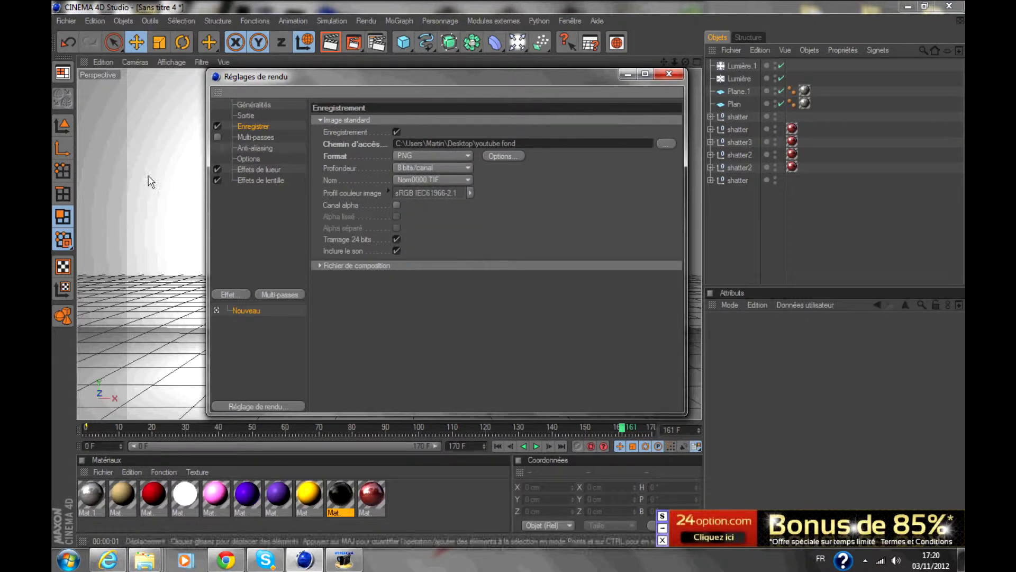
# - Set the render's anti-aliasing to Au mieux with the Image fixe filter
pyautogui.click(265, 150)
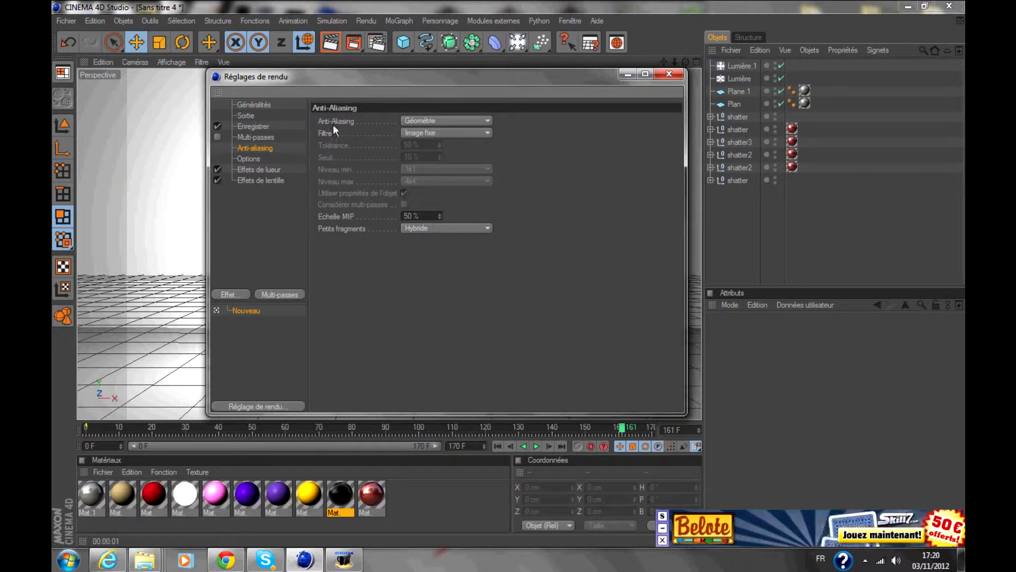
pyautogui.click(481, 132)
pyautogui.click(459, 120)
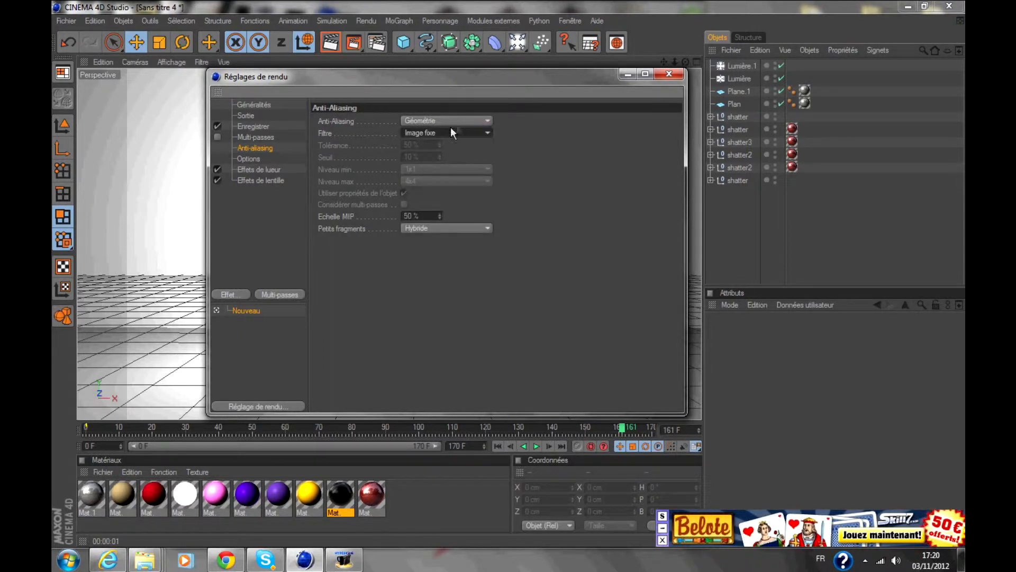
pyautogui.click(429, 157)
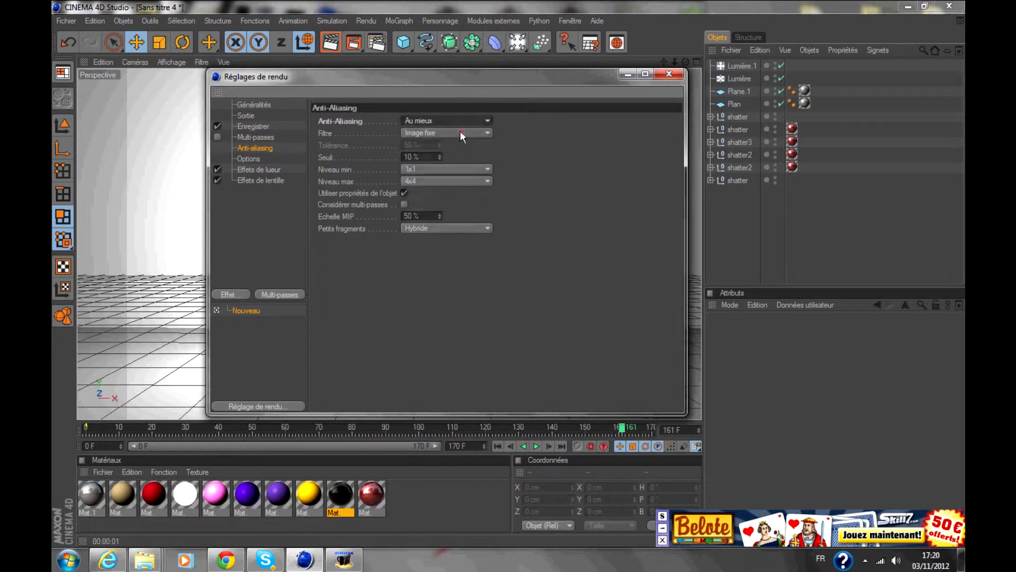
pyautogui.click(460, 132)
pyautogui.click(444, 148)
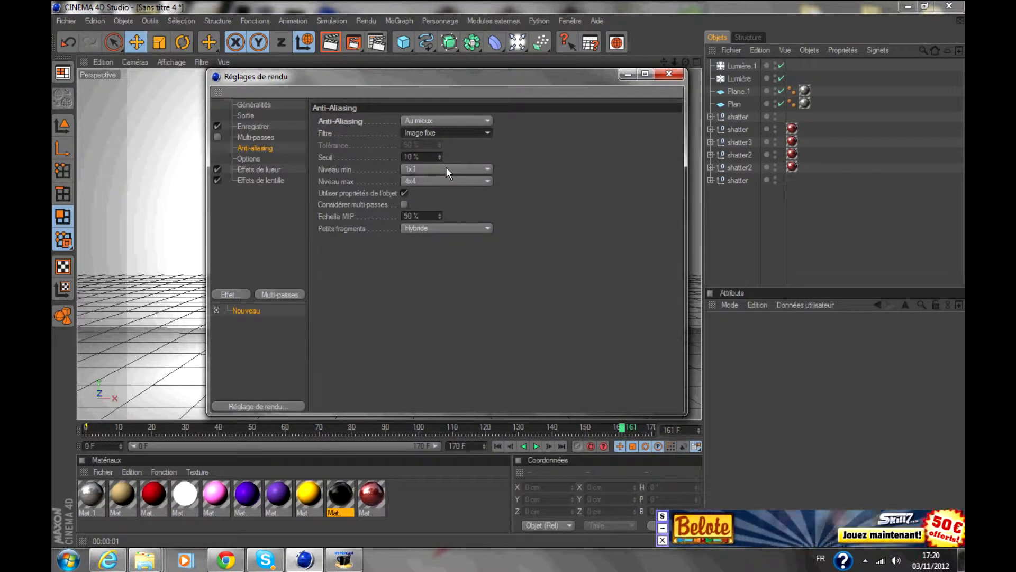
# - Set the anti-aliasing minimum level (Niveau min) to 2x2, check the remaining render categories and close the render settings
pyautogui.click(445, 168)
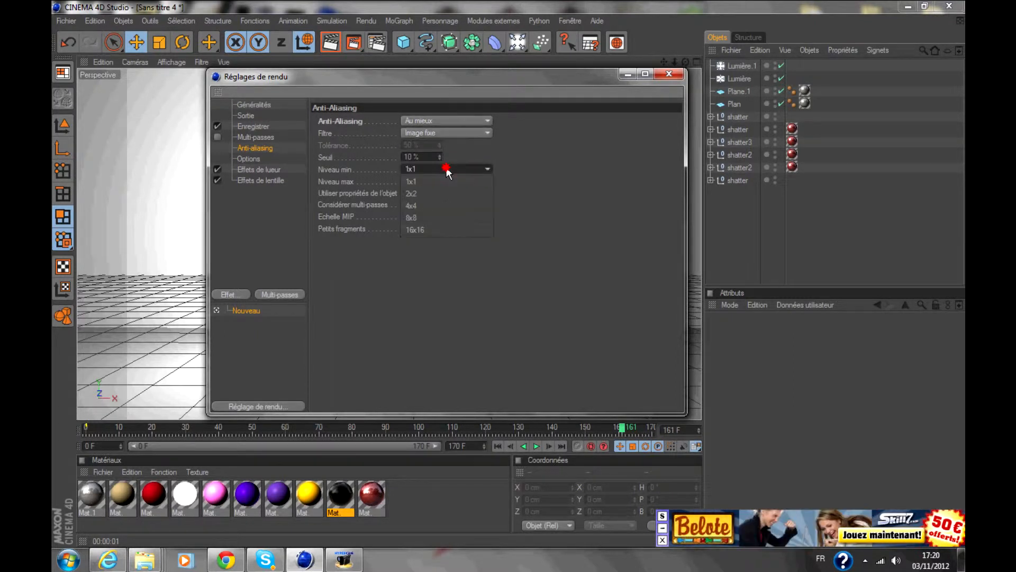
pyautogui.click(427, 193)
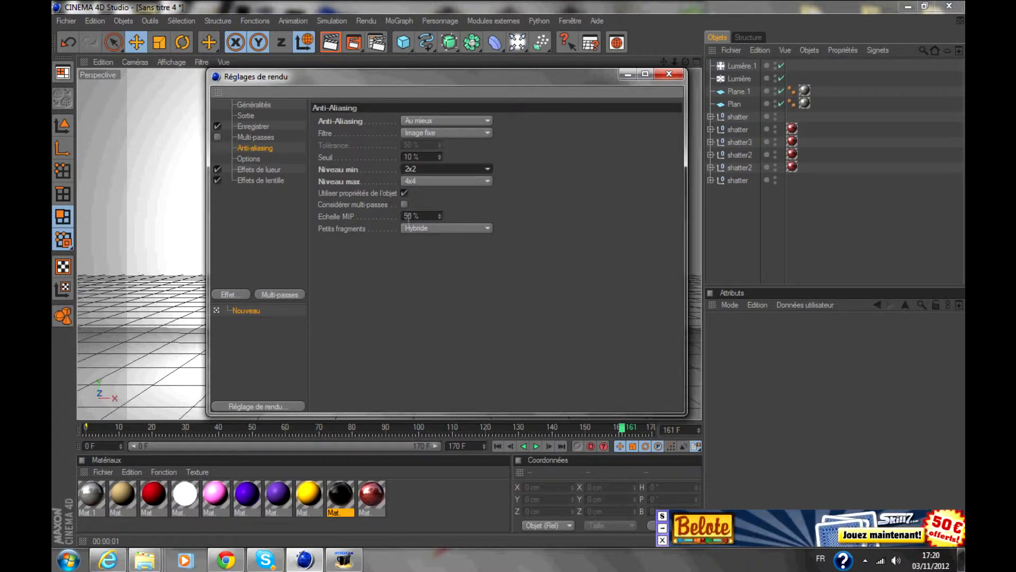
pyautogui.click(253, 161)
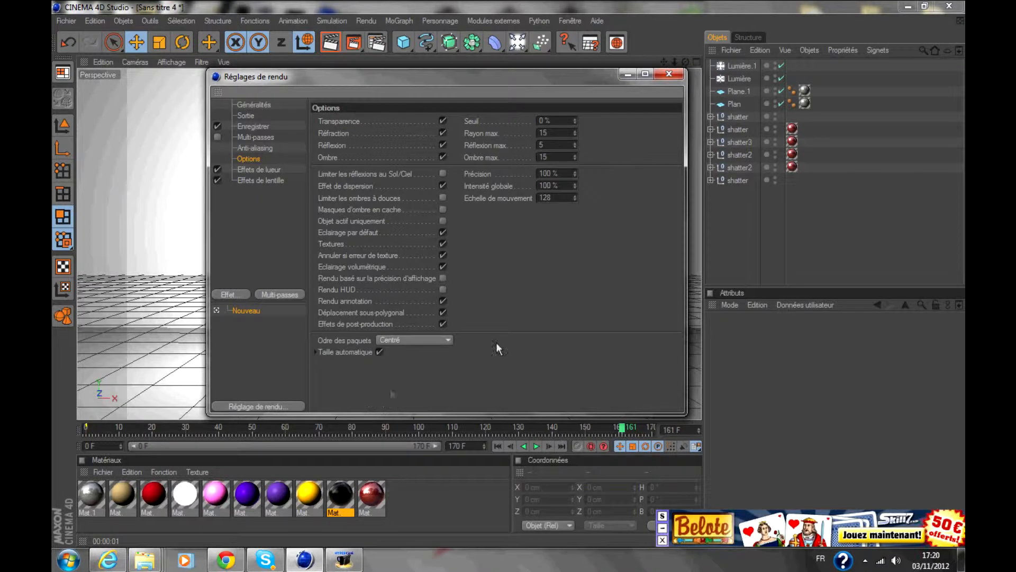
pyautogui.click(259, 170)
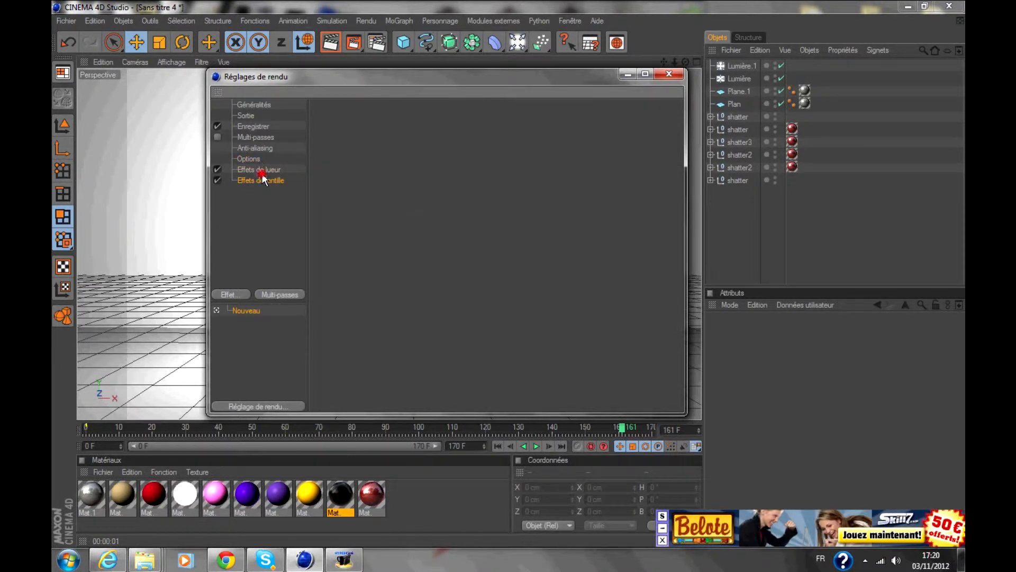
pyautogui.click(252, 104)
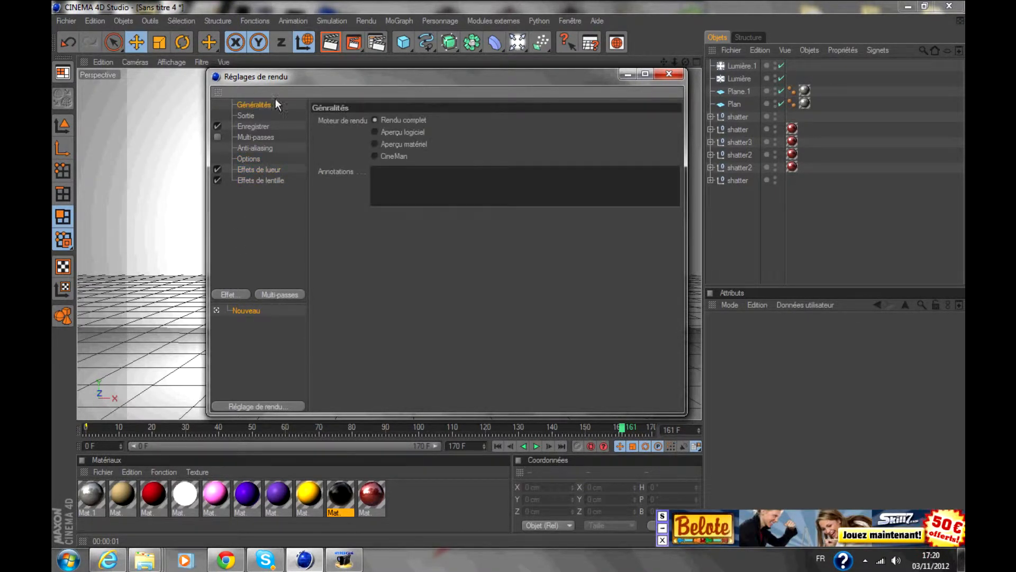
pyautogui.click(669, 75)
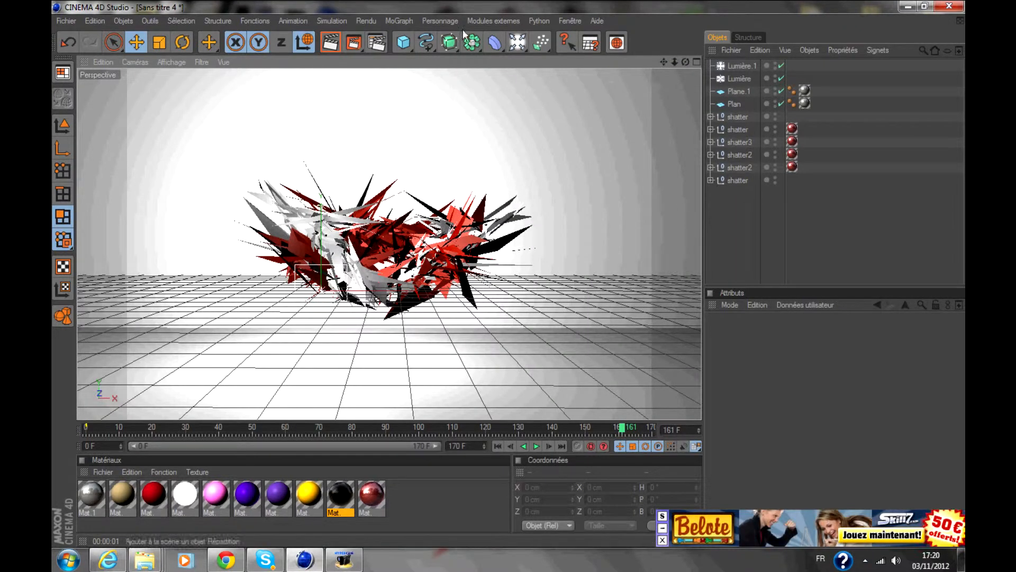
# - Add a Mo Texte object reading "Test" with a depth of 50 and a height of 110 cm
pyautogui.click(394, 20)
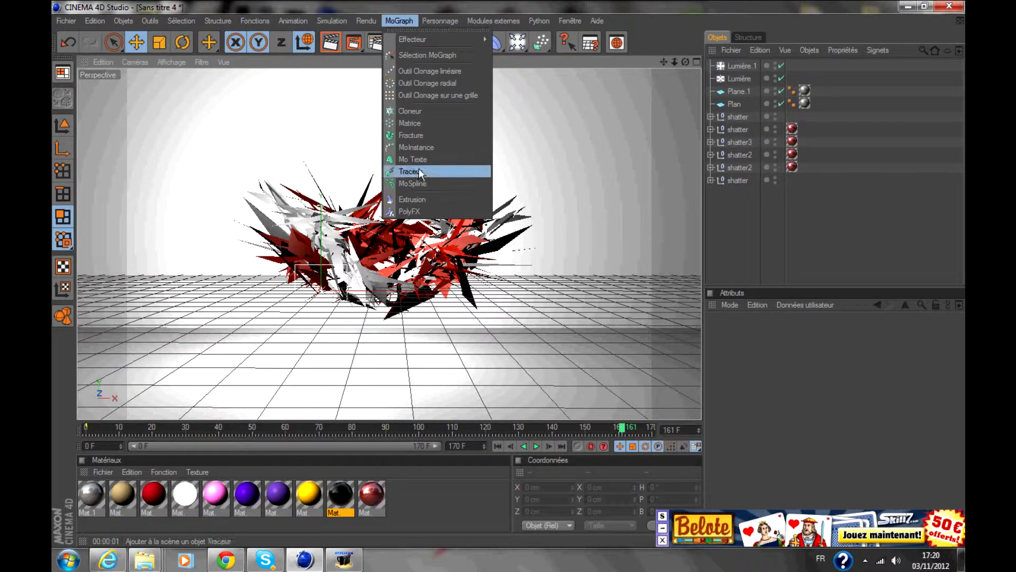
pyautogui.click(421, 160)
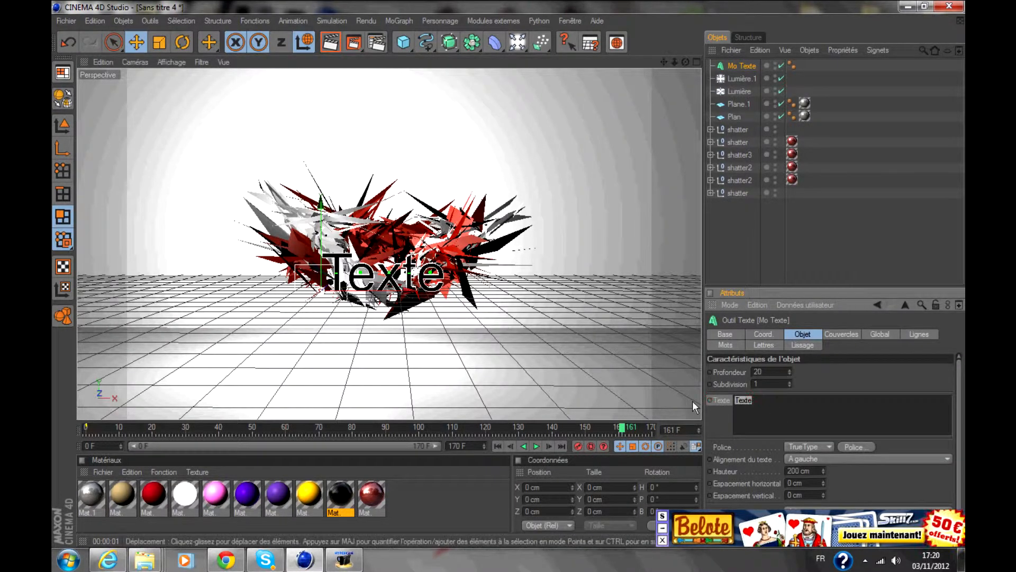
pyautogui.write('Test')
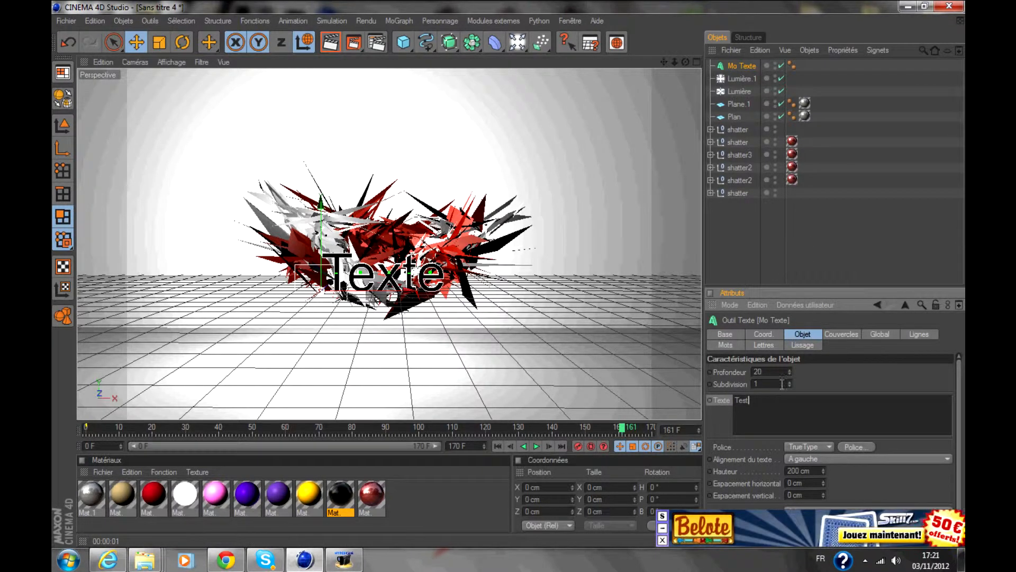
pyautogui.click(762, 371)
pyautogui.write('50')
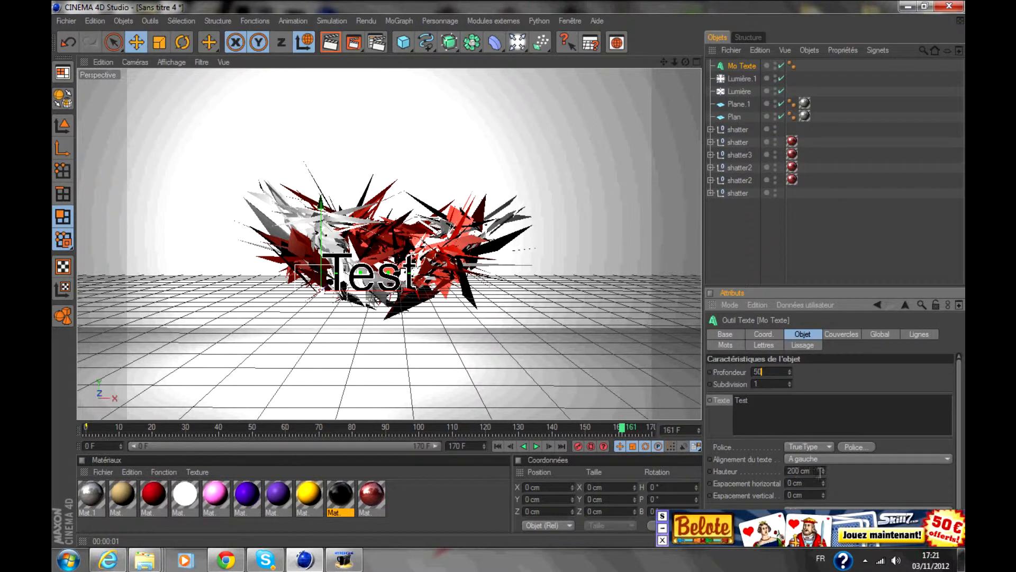
pyautogui.write('110')
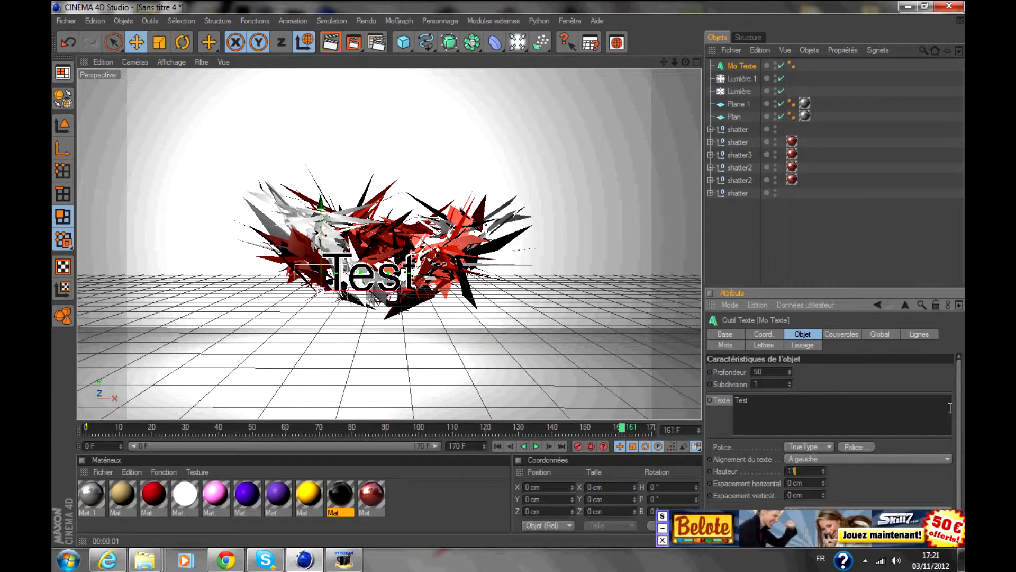
# - Set the "Test" text's font to Ethnocentric Normal and raise the text to the middle of the shatter shapes
pyautogui.click(856, 447)
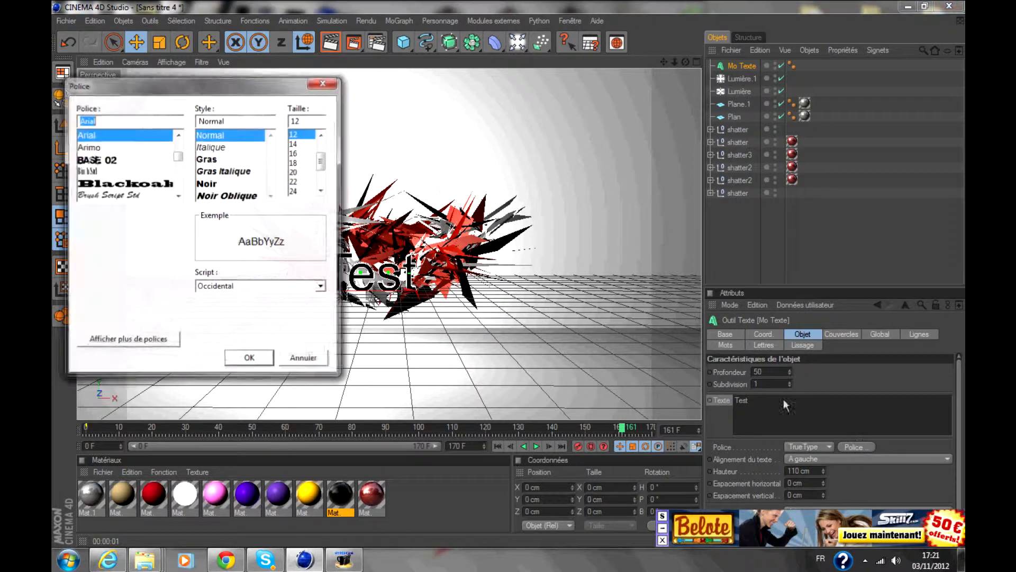
pyautogui.scroll(-10, 127, 139)
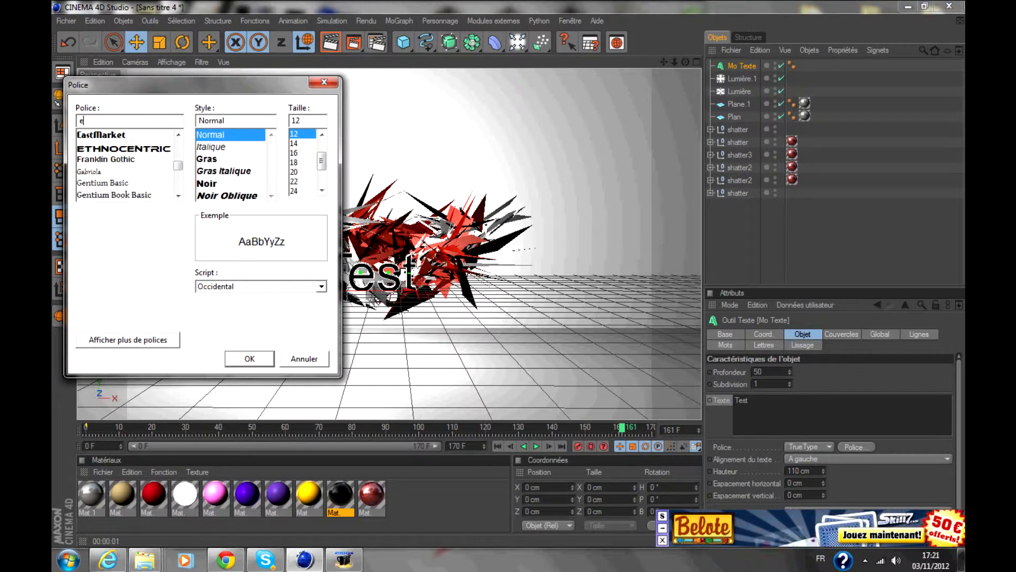
pyautogui.click(119, 160)
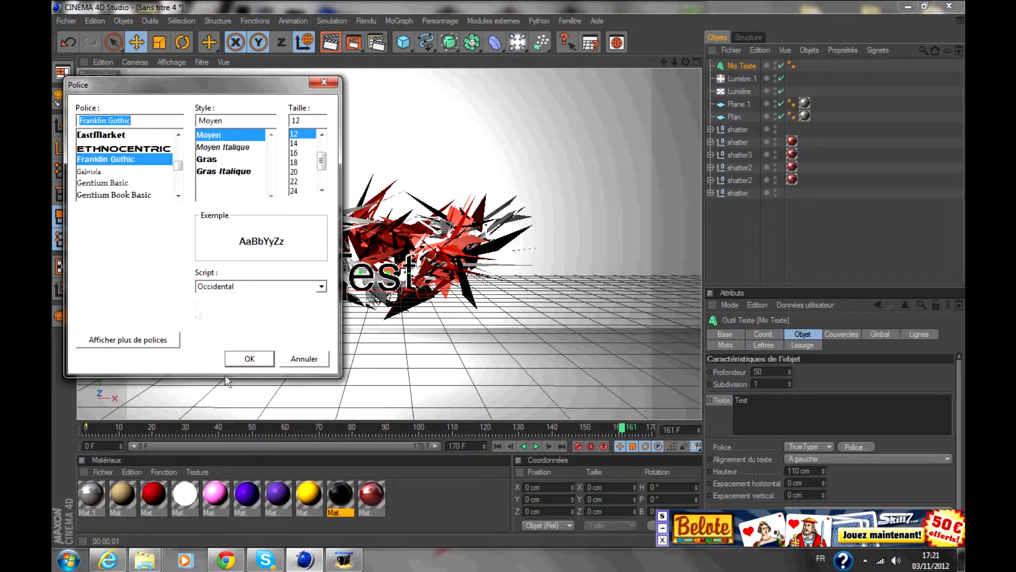
pyautogui.click(106, 149)
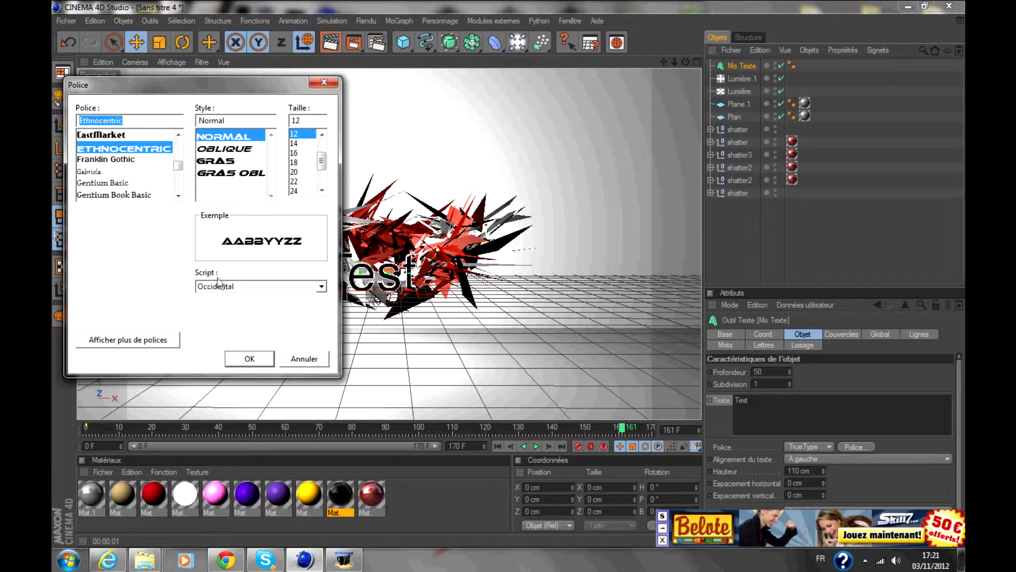
pyautogui.click(263, 364)
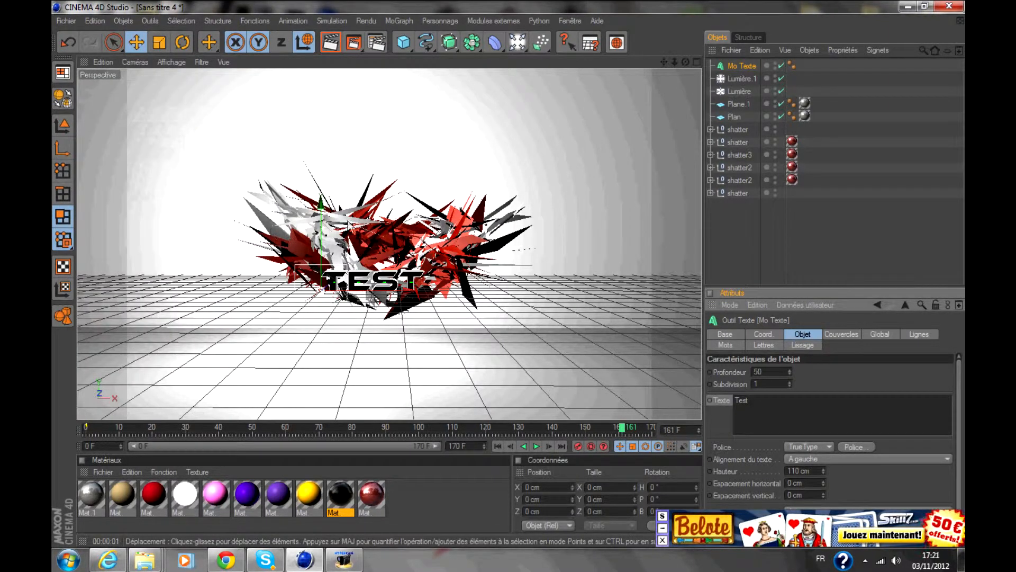
pyautogui.moveTo(321, 280); pyautogui.dragTo(323, 233)
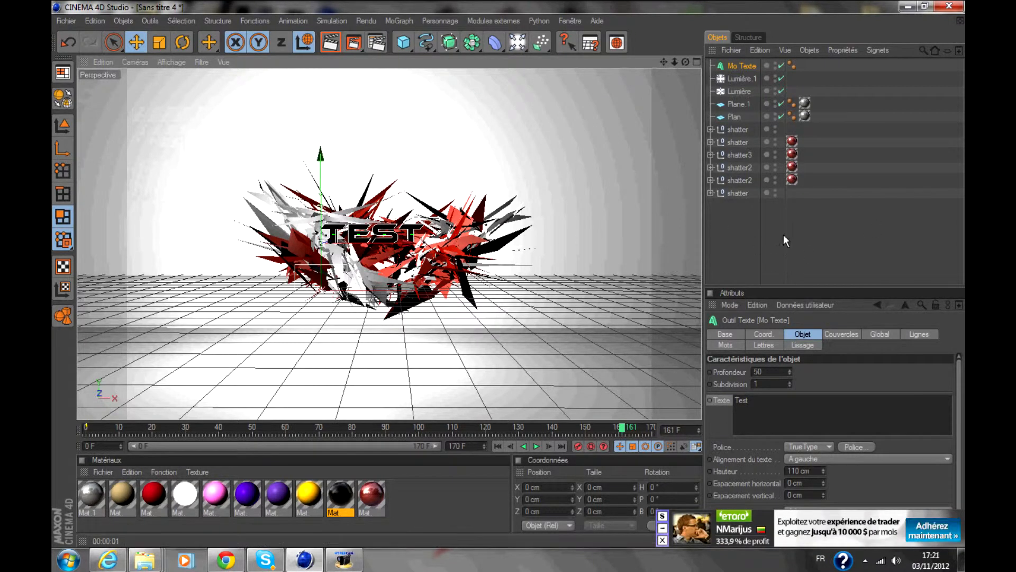
pyautogui.click(753, 255)
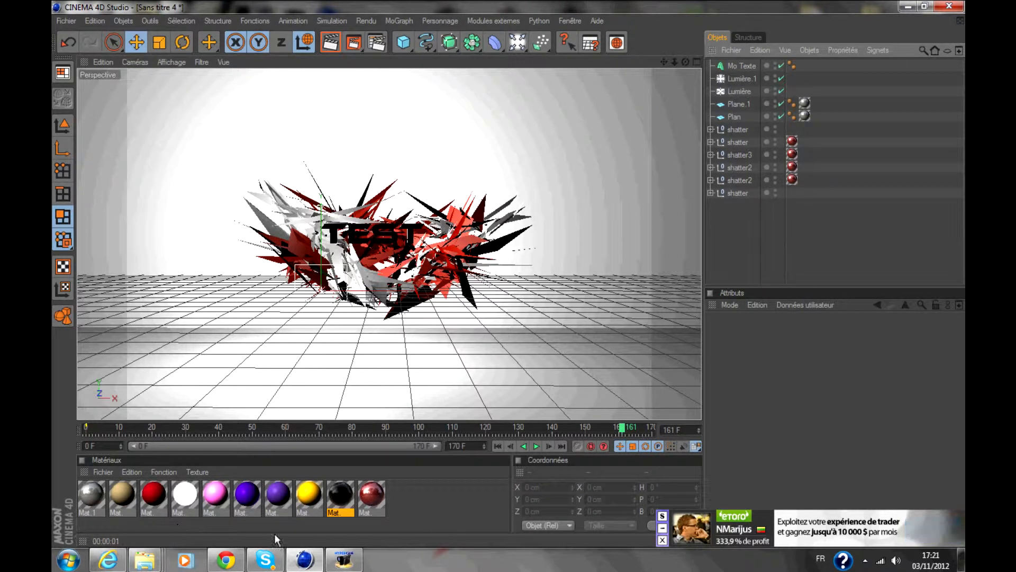
pyautogui.click(398, 21)
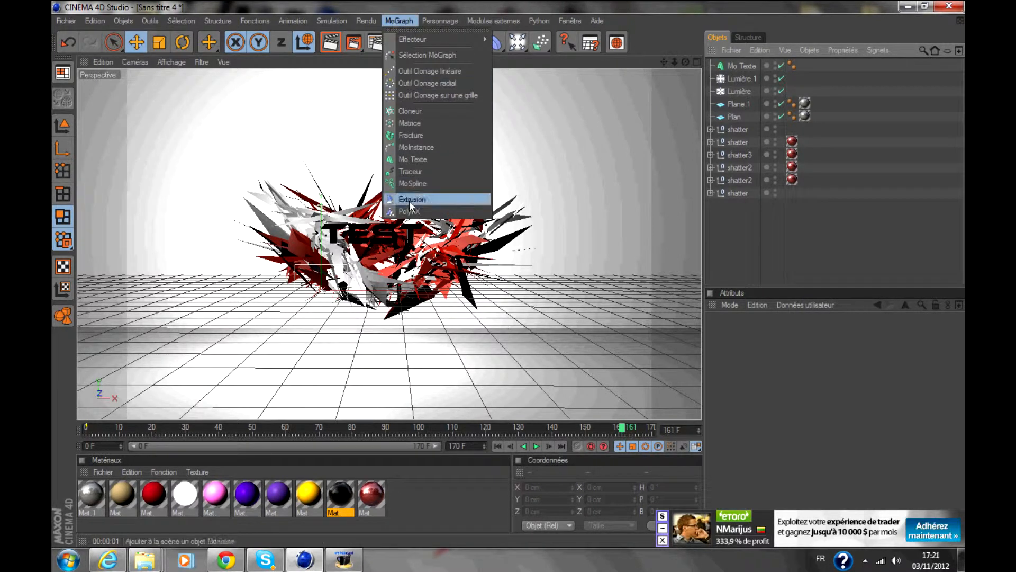
pyautogui.click(415, 148)
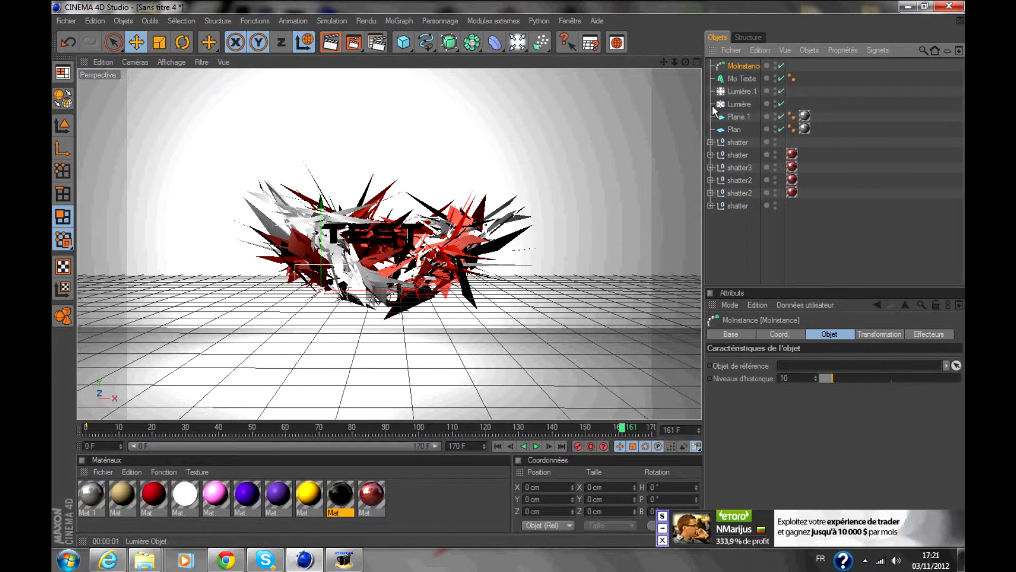
pyautogui.press('Delete')
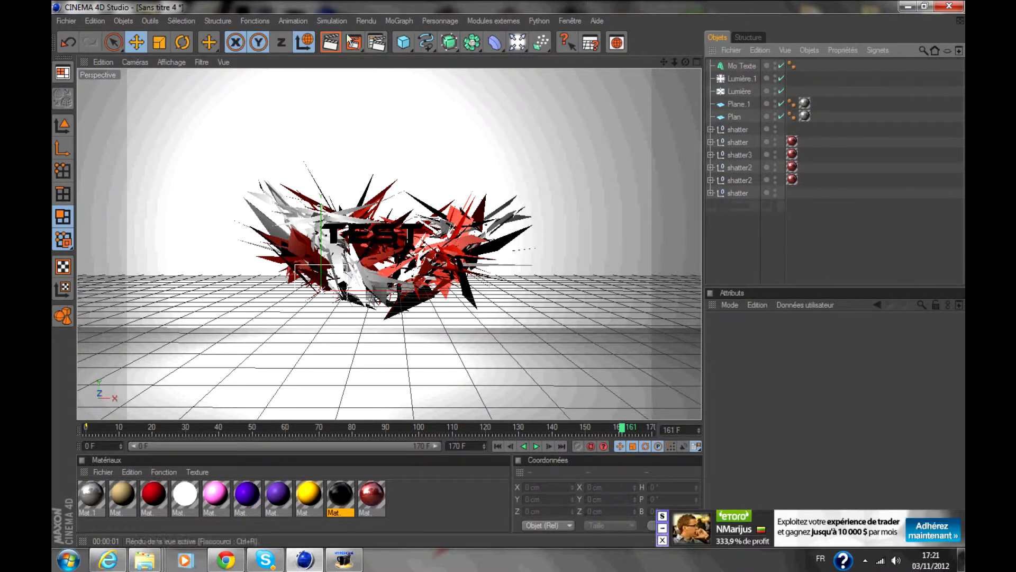
# - Add a second Mo Texte object reading "Youtube" with a depth of 140 and a height of 140 cm
pyautogui.click(400, 21)
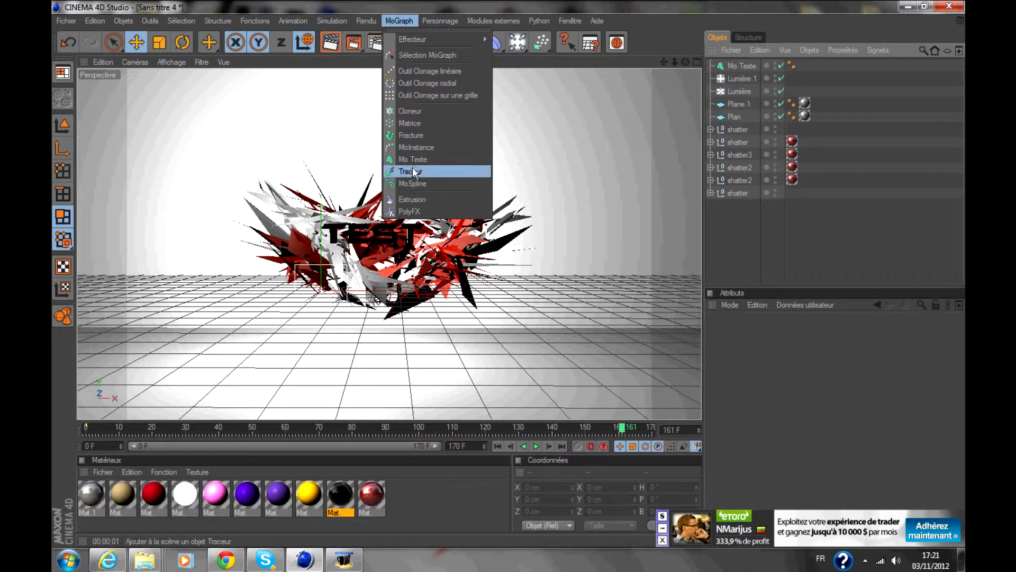
pyautogui.click(410, 159)
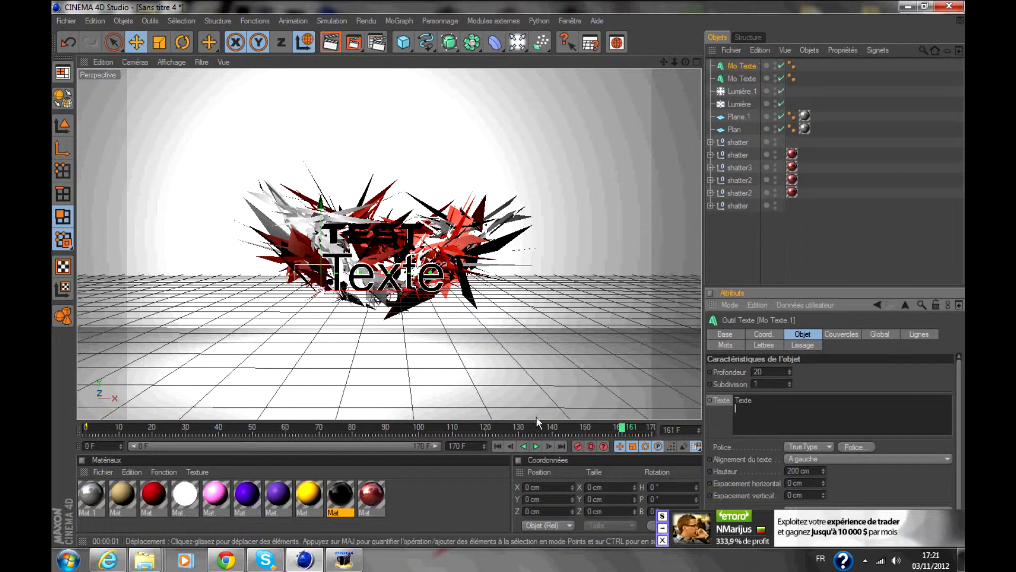
pyautogui.moveTo(756, 400); pyautogui.dragTo(402, 381)
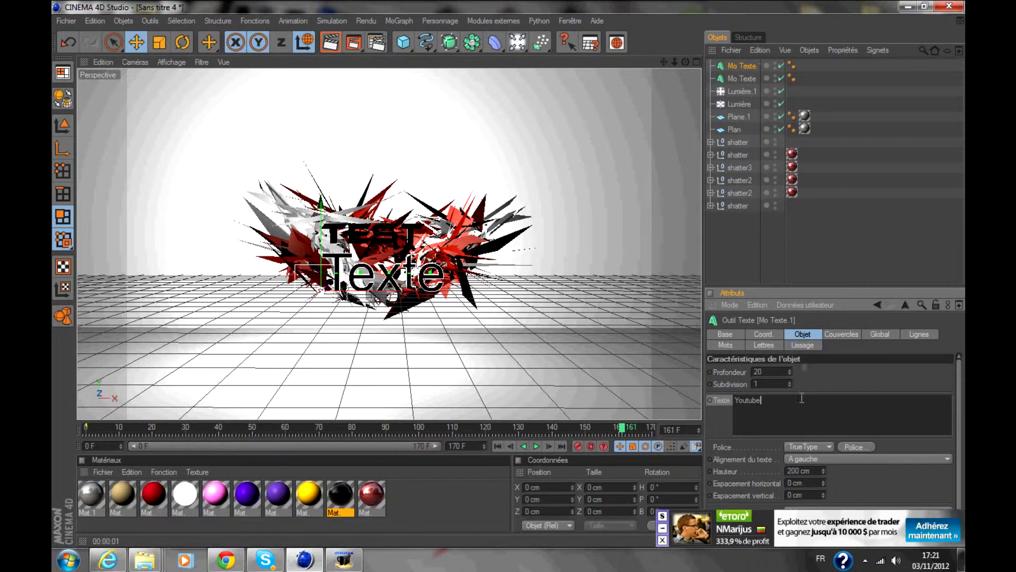
pyautogui.click(768, 372)
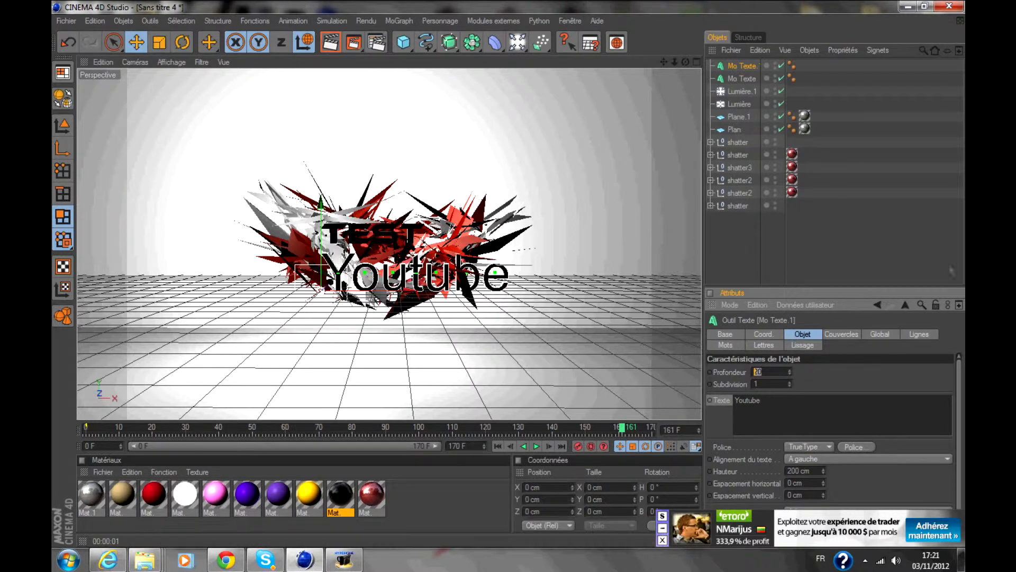
pyautogui.write('150')
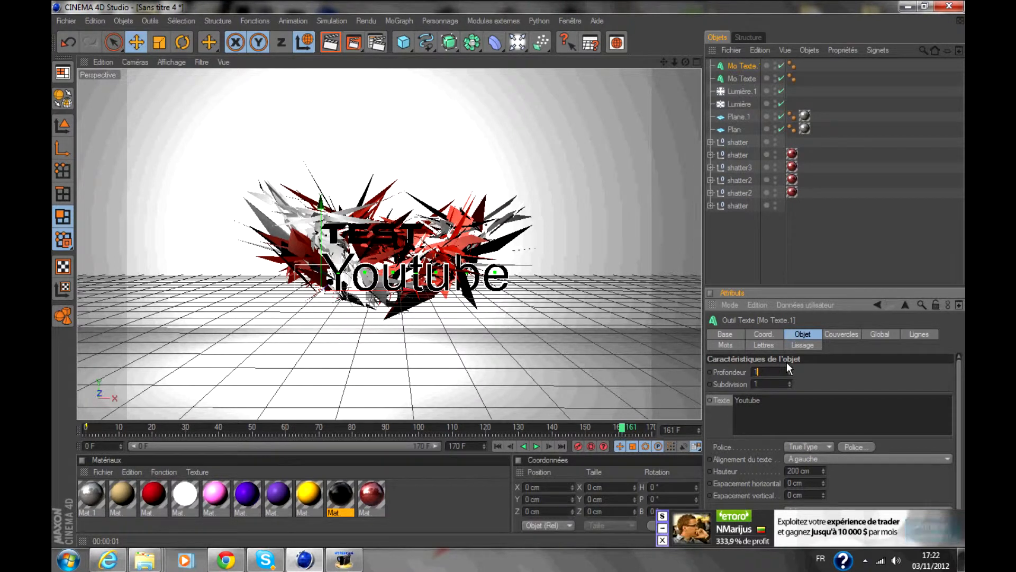
pyautogui.write('40')
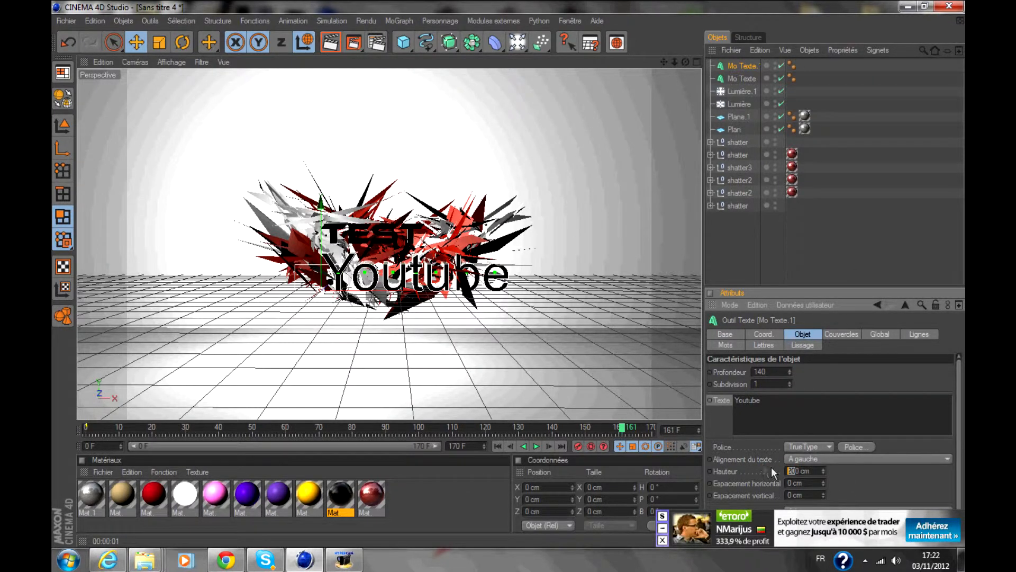
pyautogui.write('140')
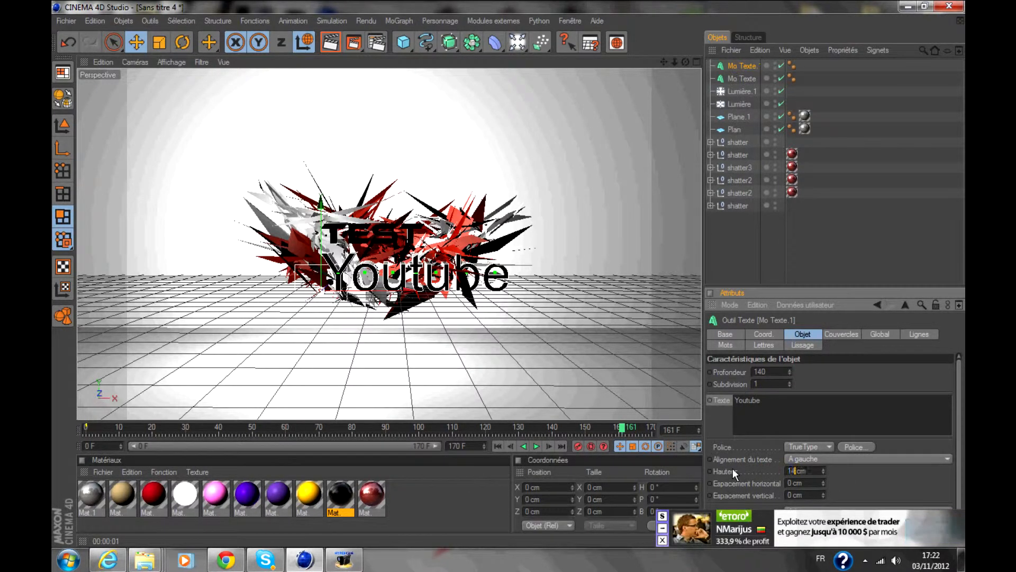
# - Set the "Youtube" text's font to Ethnocentric Normal
pyautogui.click(856, 447)
pyautogui.write('e')
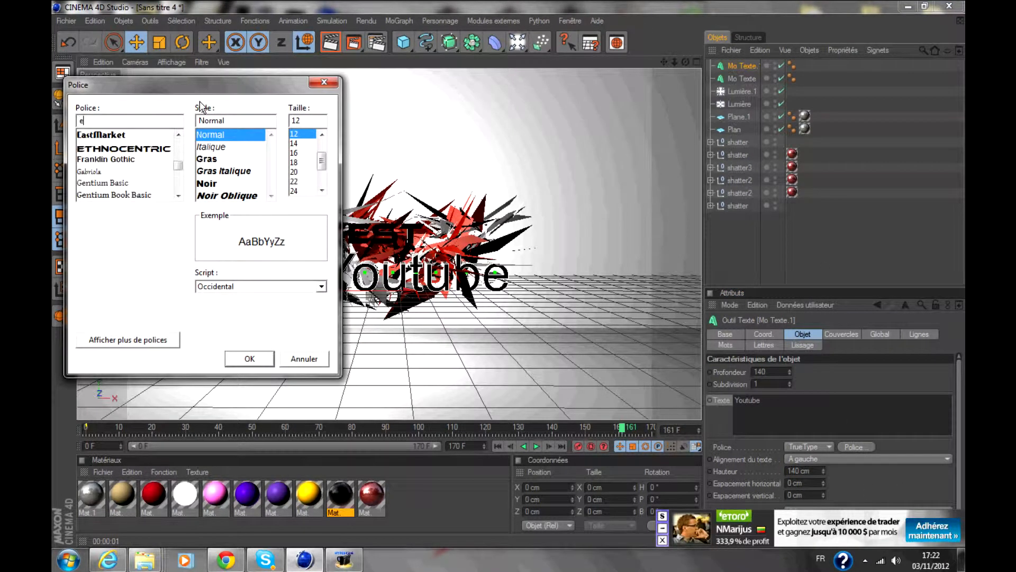
pyautogui.click(146, 150)
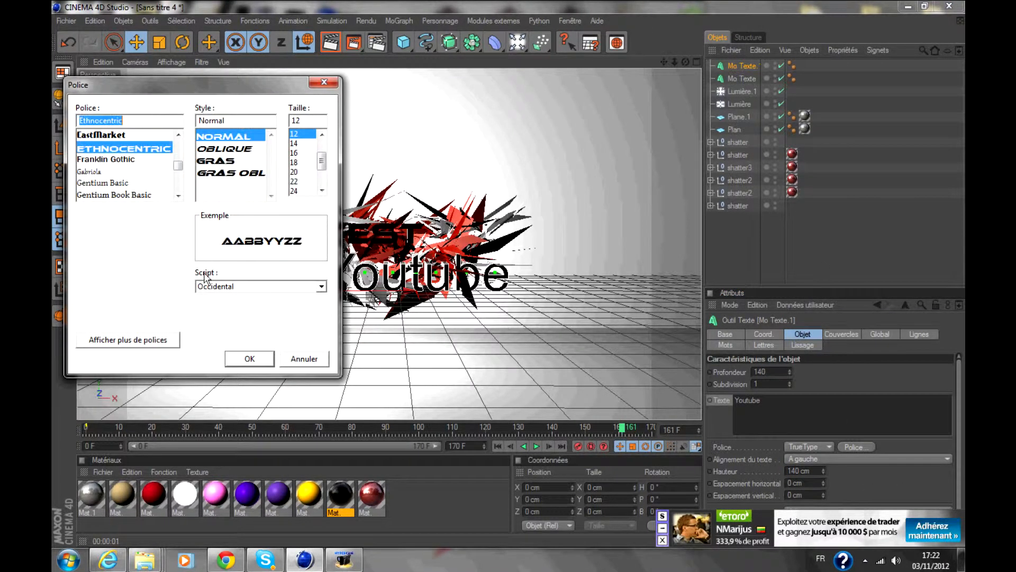
pyautogui.click(249, 359)
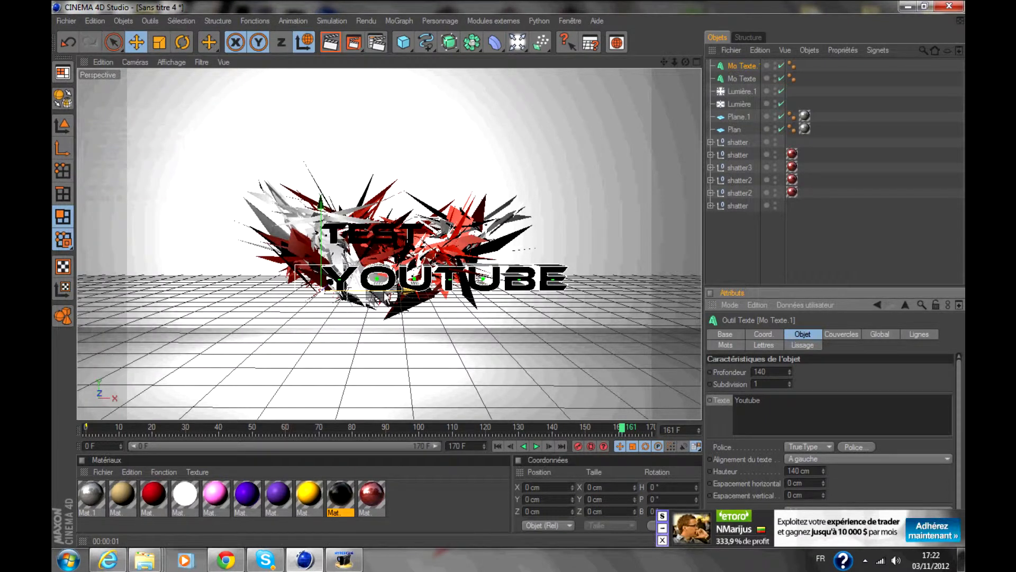
# - Shift the "Youtube" text left and slightly up so it sits centred just below "Test", and set its depth to 100
pyautogui.moveTo(379, 291); pyautogui.dragTo(350, 291)
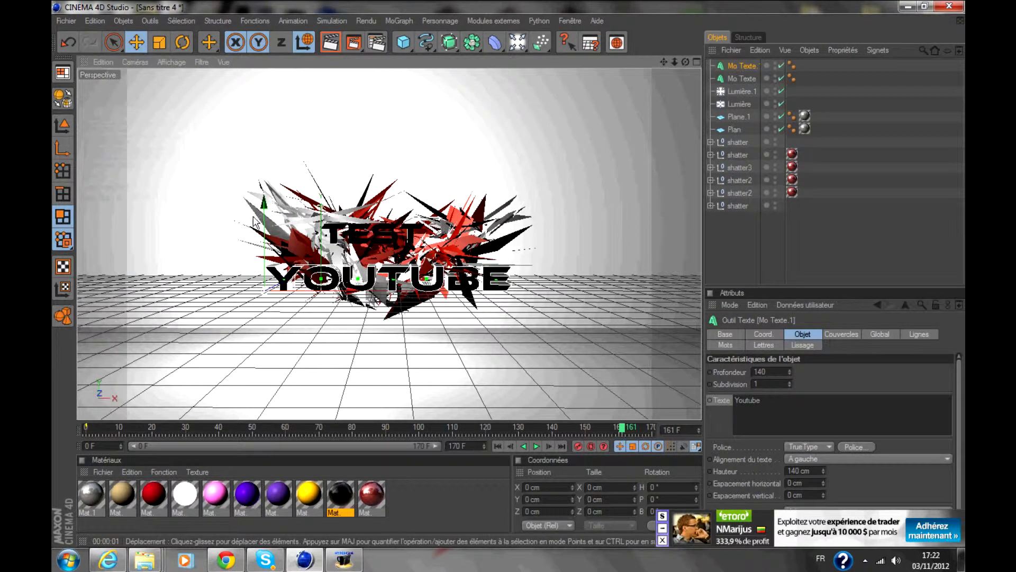
pyautogui.moveTo(264, 203); pyautogui.dragTo(265, 194)
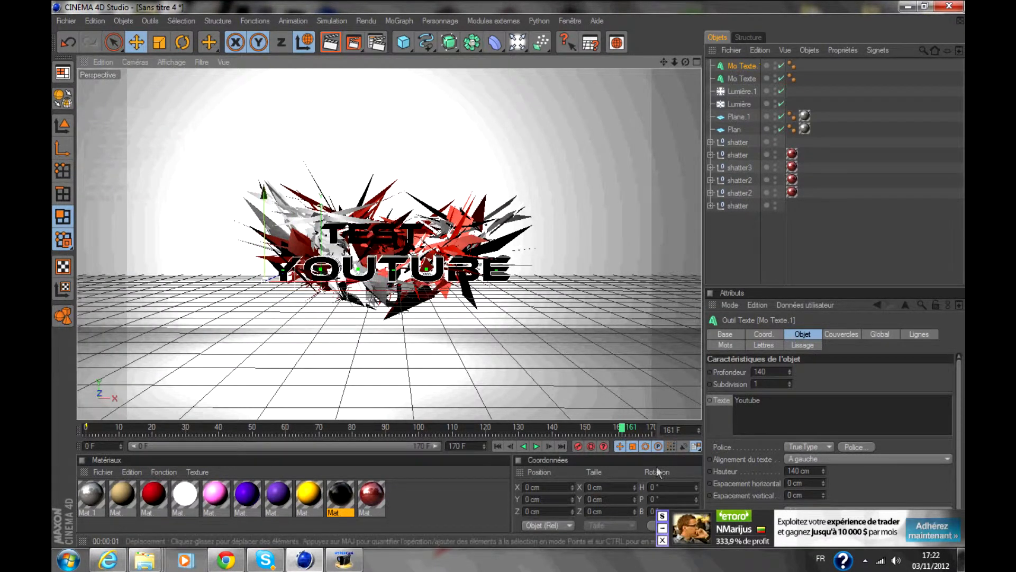
pyautogui.click(777, 372)
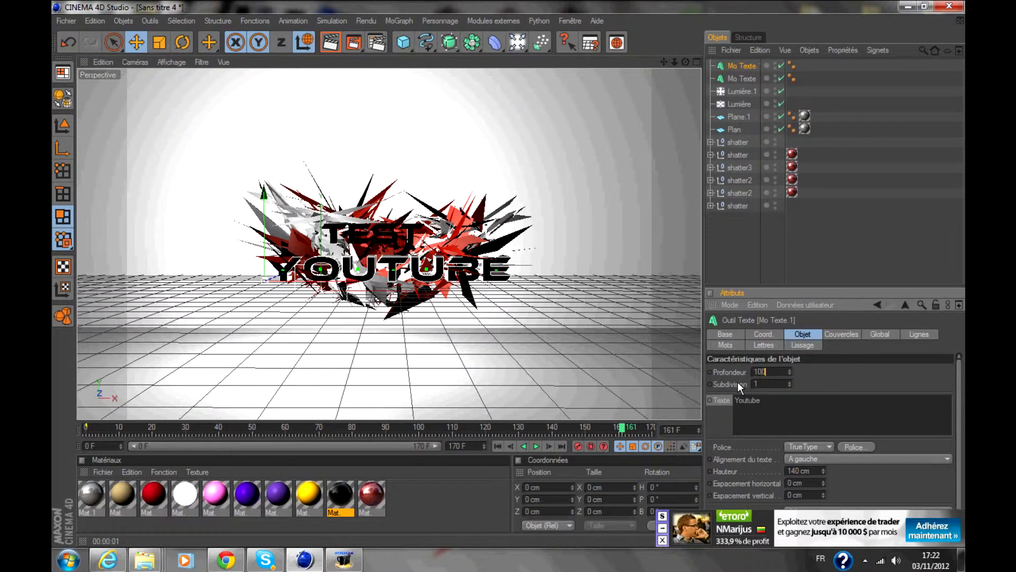
pyautogui.click(778, 265)
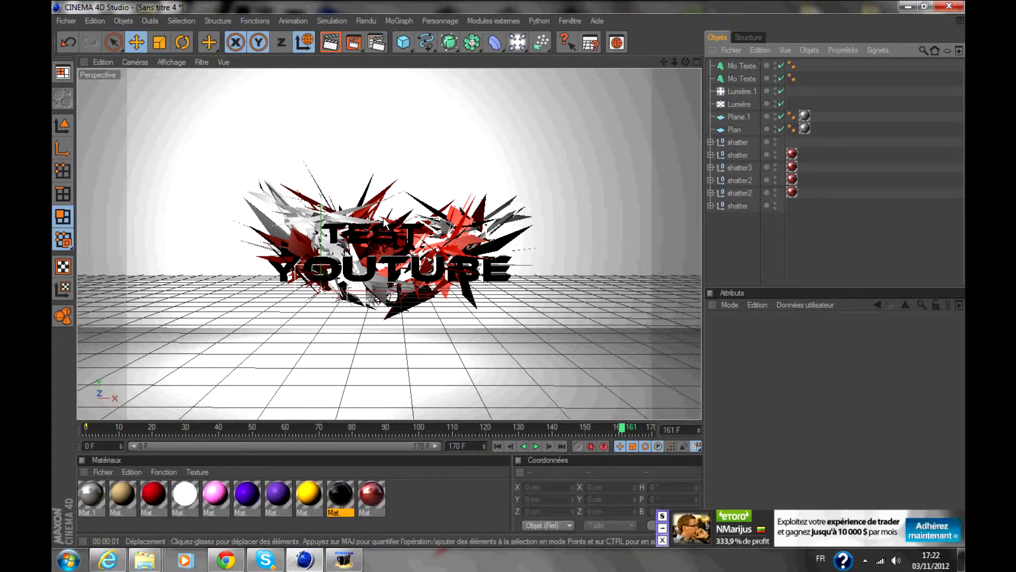
# - Raise the "Youtube" text until it sits directly against the underside of "Test", and nudge it slightly left
pyautogui.click(741, 65)
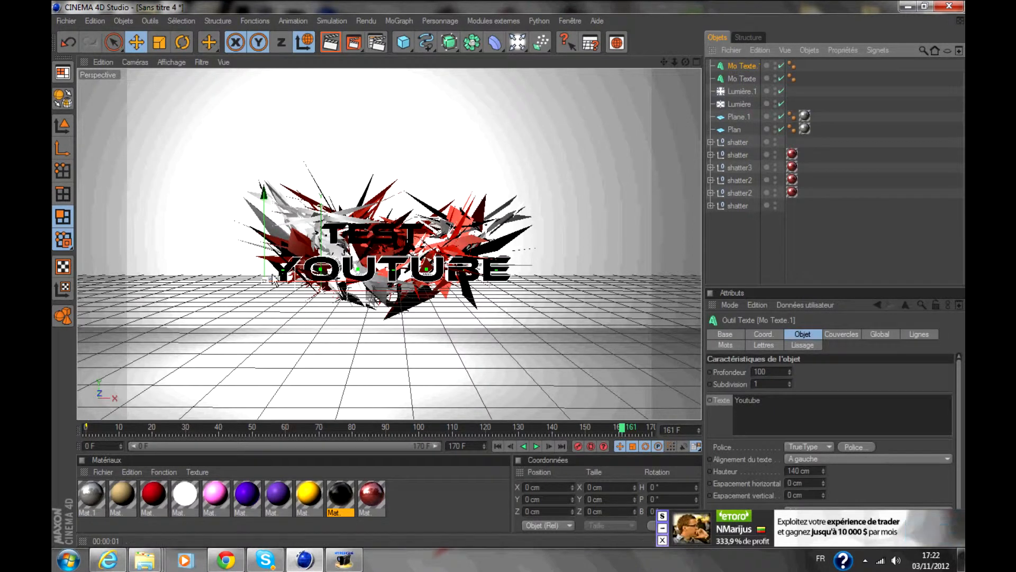
pyautogui.moveTo(265, 273); pyautogui.dragTo(265, 260)
pyautogui.moveTo(330, 256); pyautogui.dragTo(325, 255)
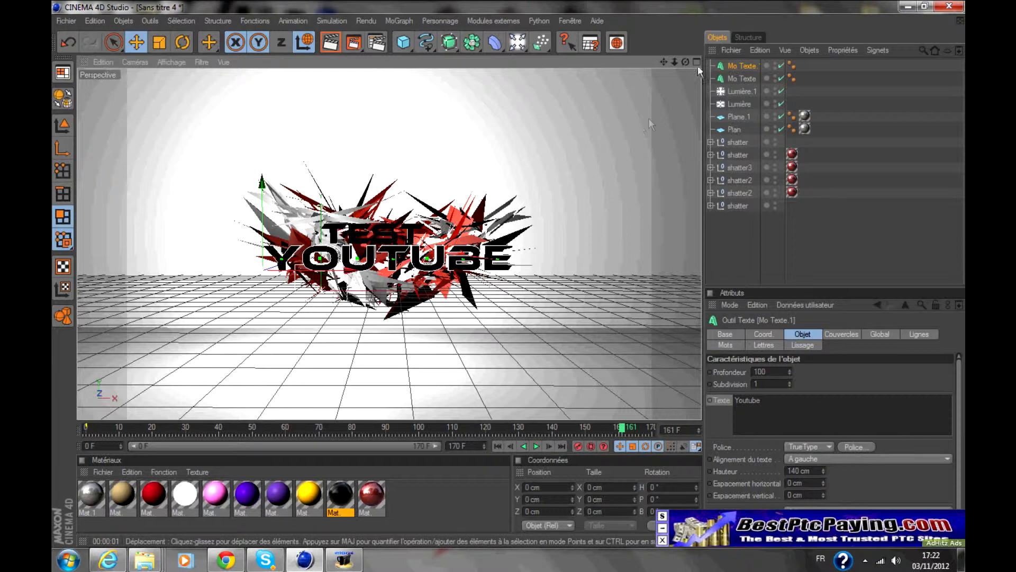
# - Set the "Youtube" text's depth to 50
pyautogui.moveTo(685, 62); pyautogui.dragTo(733, 62)
pyautogui.moveTo(781, 370); pyautogui.dragTo(671, 368)
pyautogui.write('0')
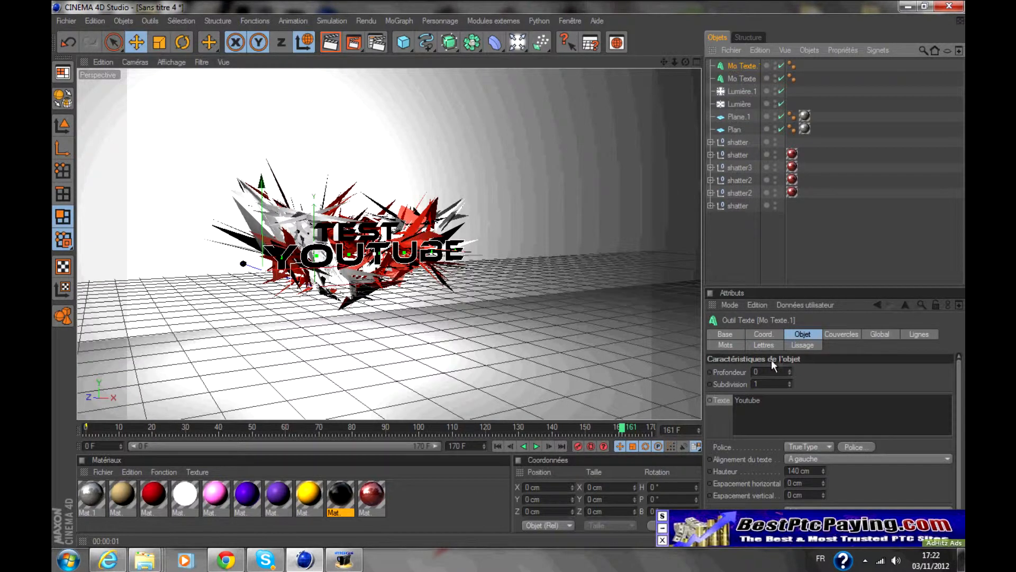
pyautogui.click(762, 371)
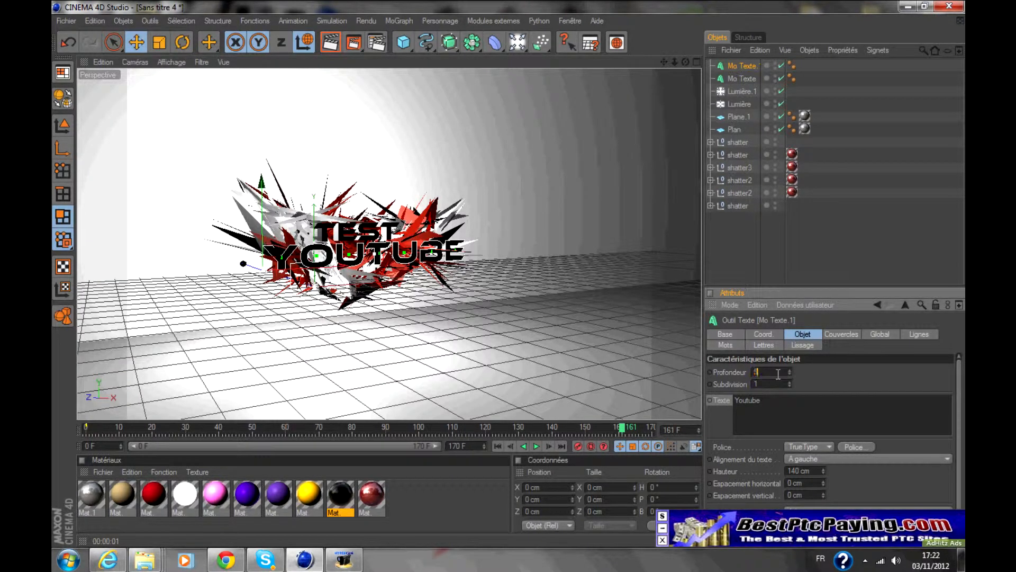
pyautogui.click(754, 255)
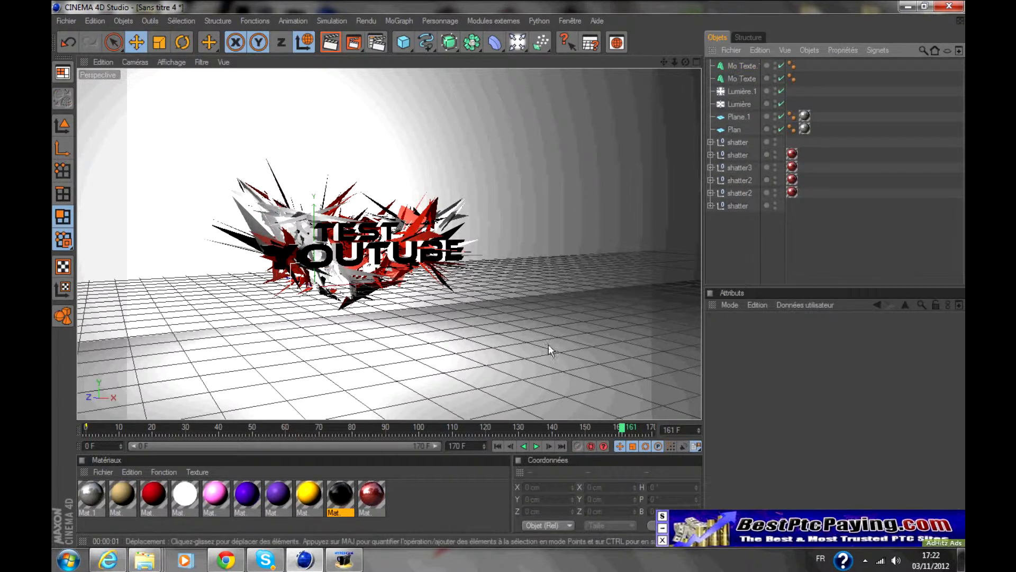
# - Check the two texts from the side and nudge the "Youtube" text slightly right in the front view
pyautogui.moveTo(685, 62); pyautogui.dragTo(512, 65)
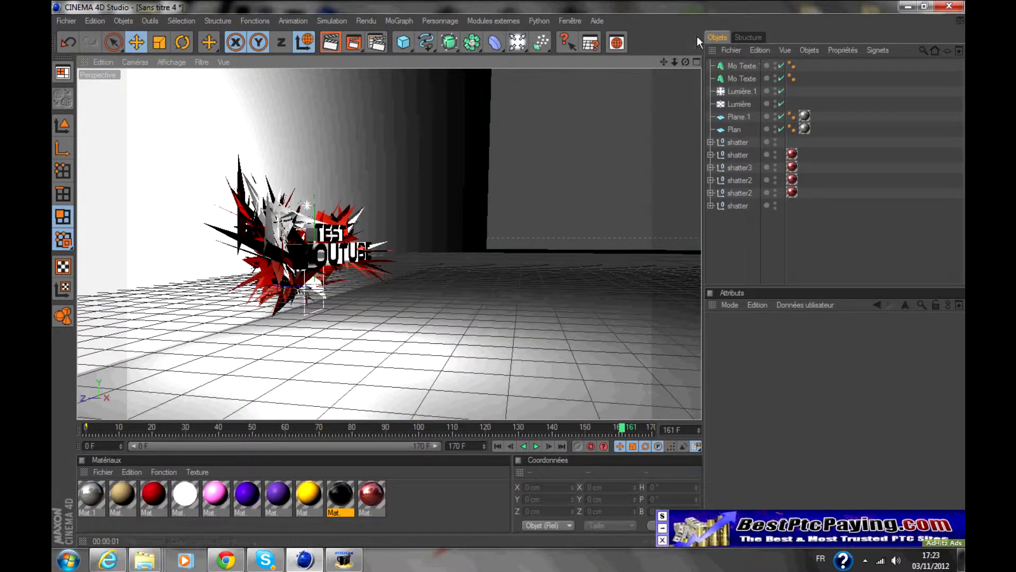
pyautogui.moveTo(686, 66)
pyautogui.mouseDown()
pyautogui.moveTo(582, 66)
pyautogui.moveTo(677, 64)
pyautogui.moveTo(669, 74)
pyautogui.mouseUp()
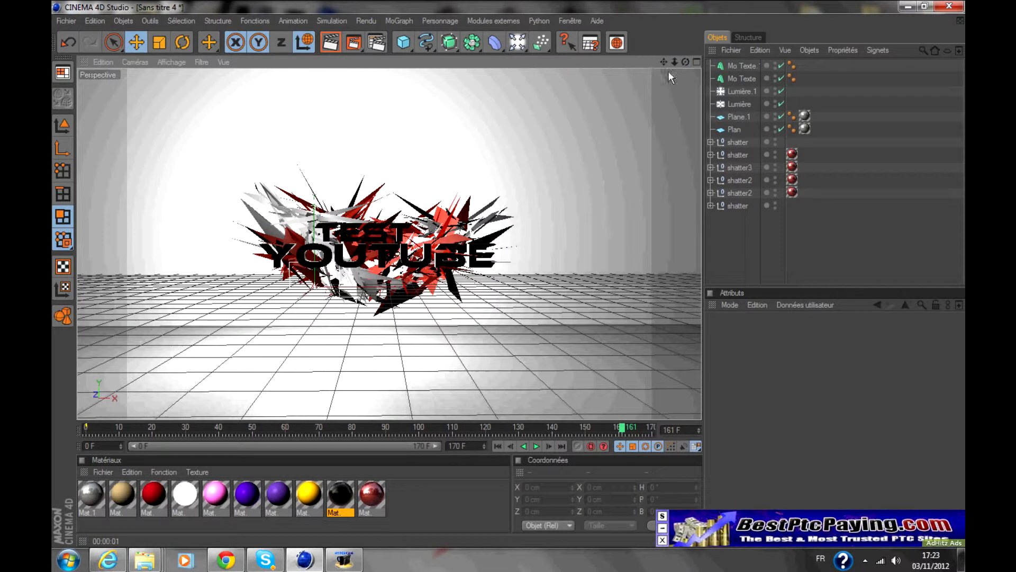
pyautogui.click(741, 67)
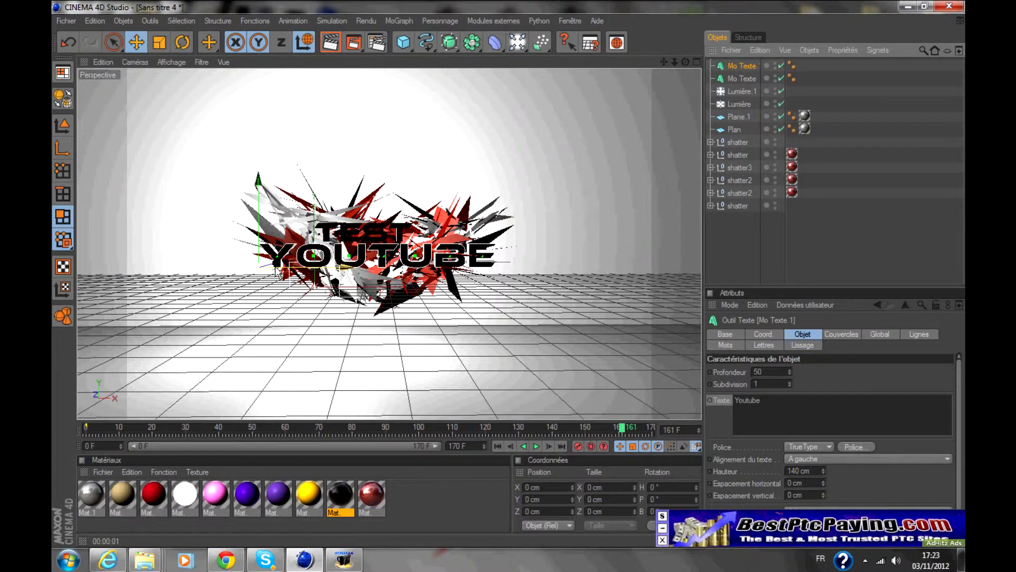
pyautogui.moveTo(274, 264); pyautogui.dragTo(276, 265)
pyautogui.click(804, 252)
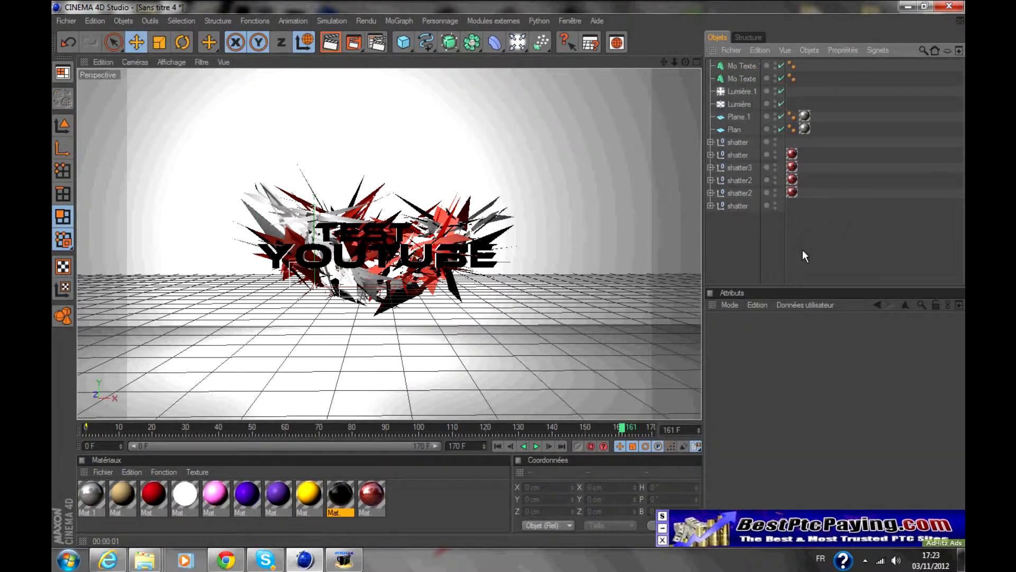
# - Create a new material and render a preview of the perspective view
pyautogui.doubleClick(398, 508)
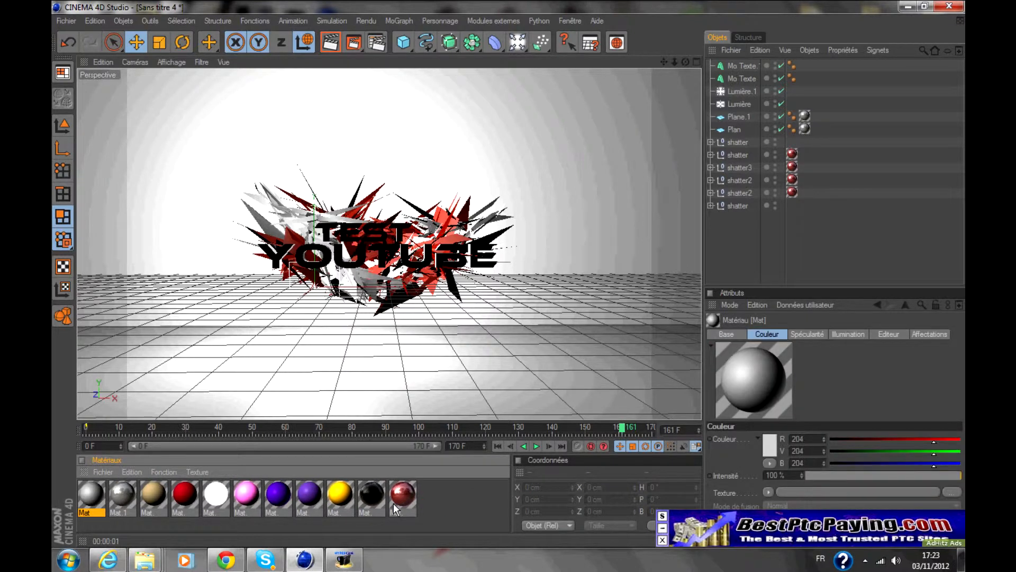
pyautogui.click(327, 43)
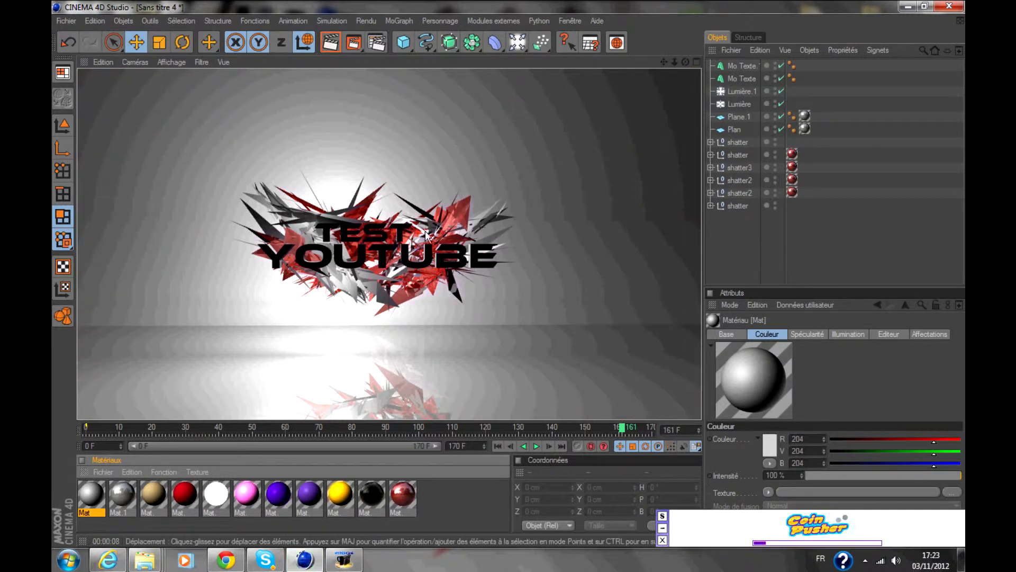
pyautogui.click(739, 255)
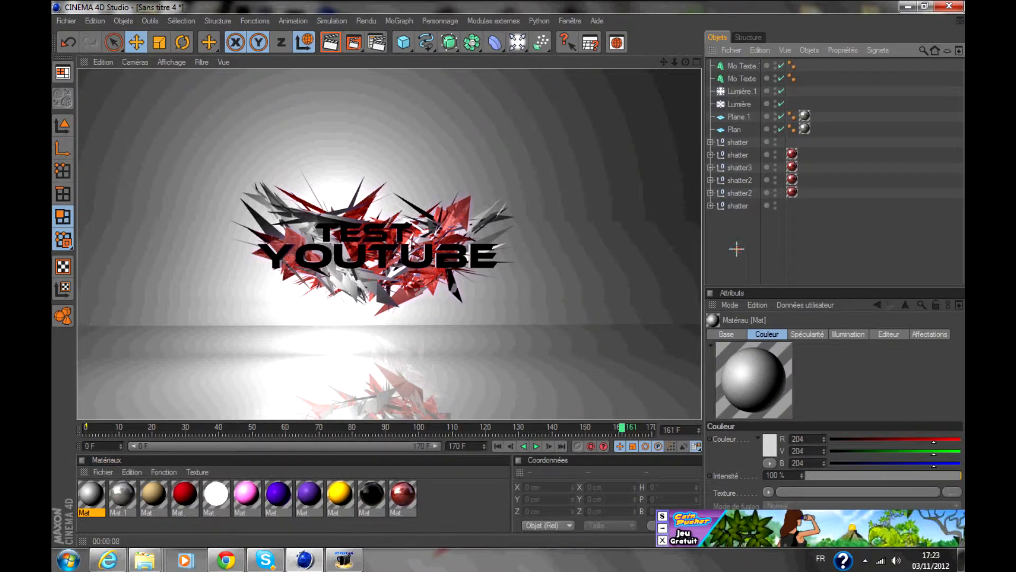
# - Add a spot light, move it right and up to the end of the "Youtube" text, and bring it forward
pyautogui.click(517, 42)
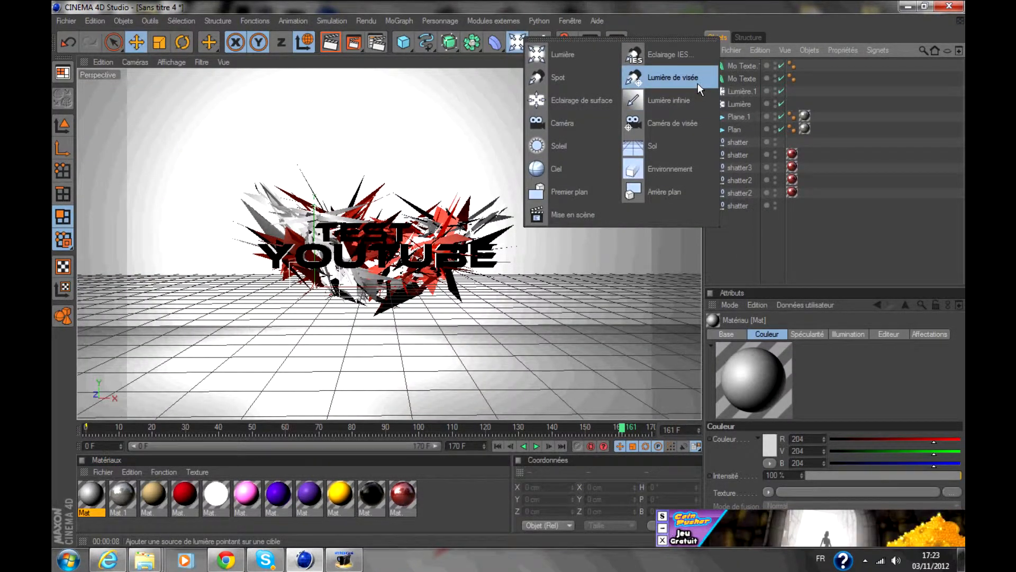
pyautogui.click(597, 78)
pyautogui.moveTo(345, 286); pyautogui.dragTo(535, 287)
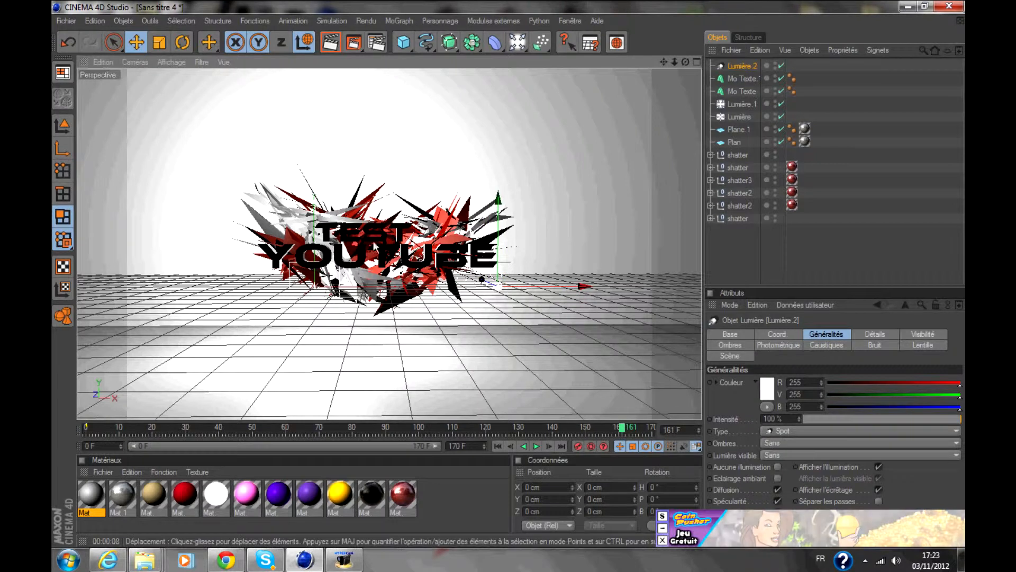
pyautogui.moveTo(503, 250); pyautogui.dragTo(503, 221)
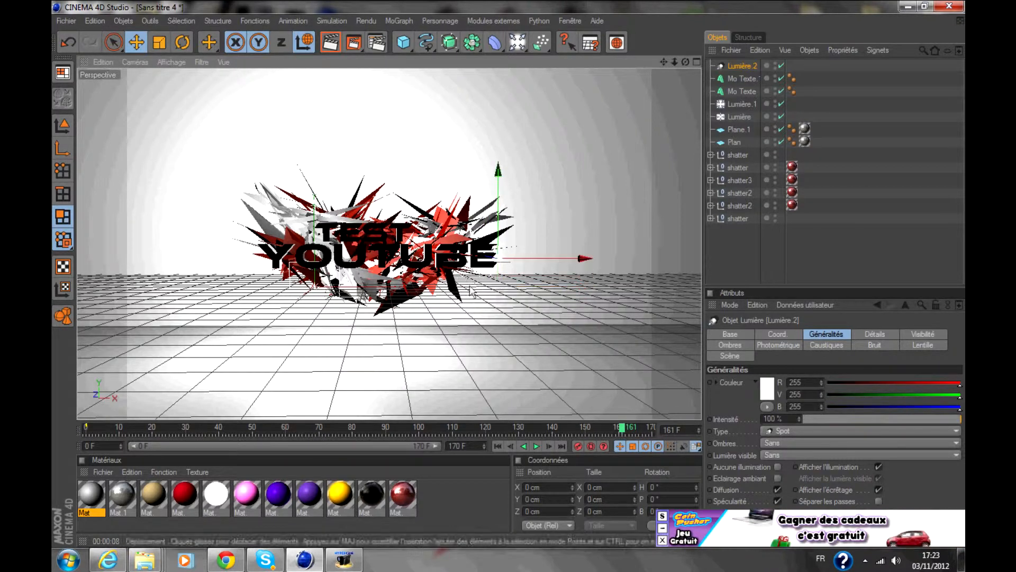
pyautogui.moveTo(495, 264); pyautogui.dragTo(471, 268)
# - Rotate the spot light so that it tilts downward
pyautogui.press('r')
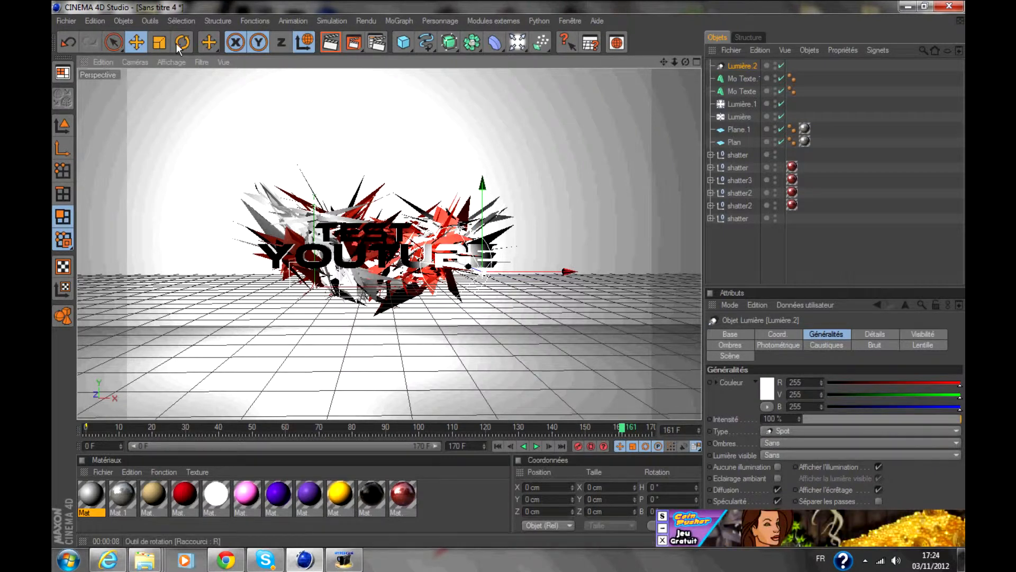
pyautogui.moveTo(491, 269); pyautogui.dragTo(484, 216)
pyautogui.moveTo(486, 234); pyautogui.dragTo(494, 257)
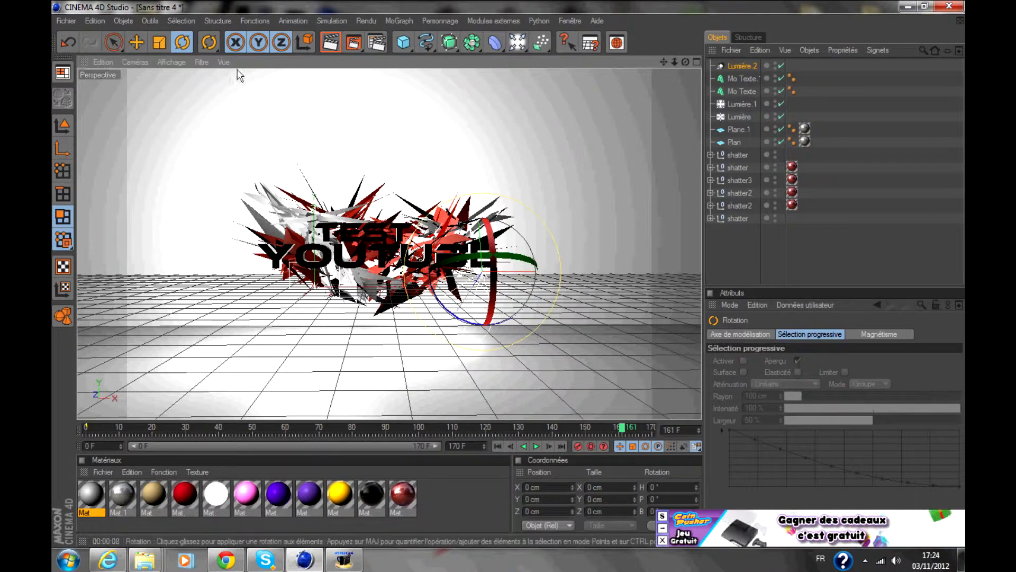
# - Raise the spot light well above the texts, shift it slightly left, and render a preview of the view
pyautogui.click(136, 41)
pyautogui.moveTo(481, 241); pyautogui.dragTo(473, 136)
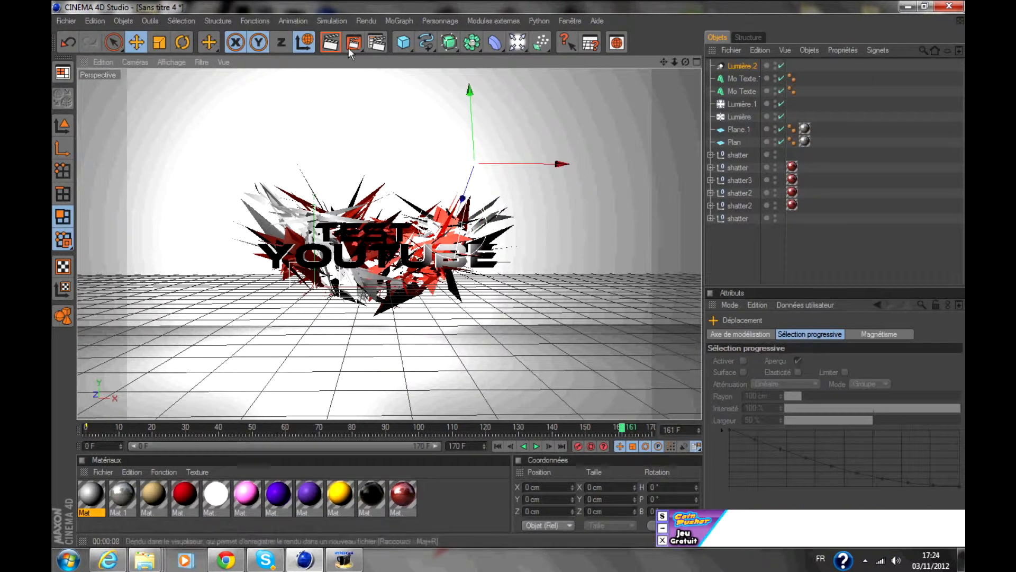
pyautogui.moveTo(484, 164); pyautogui.dragTo(456, 163)
pyautogui.click(794, 274)
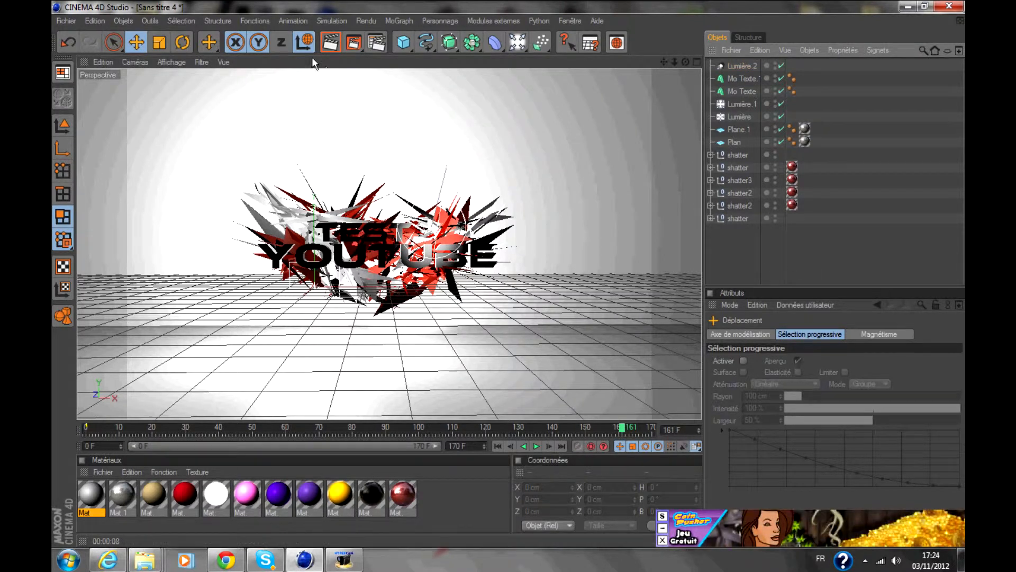
pyautogui.click(330, 43)
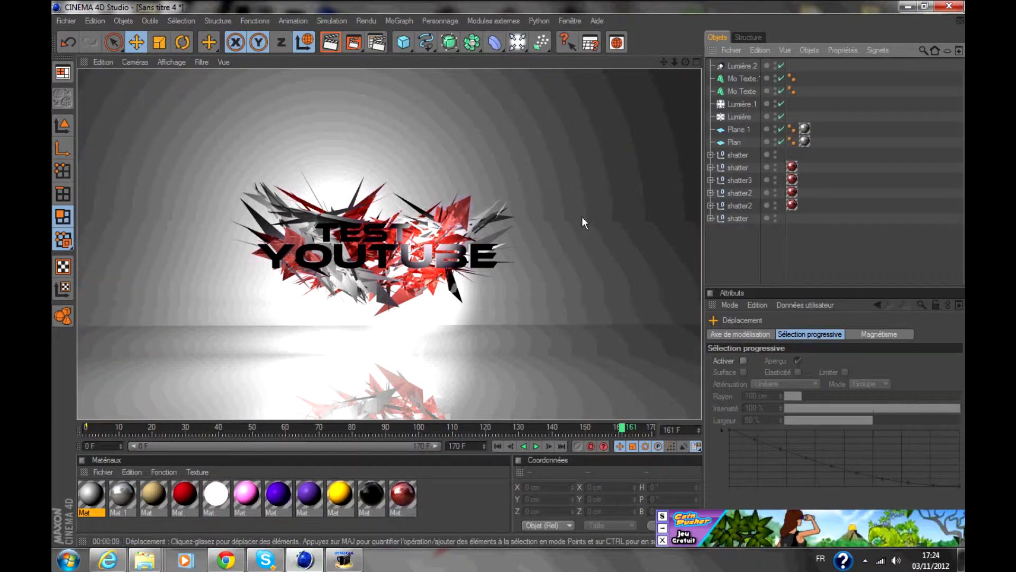
pyautogui.click(767, 249)
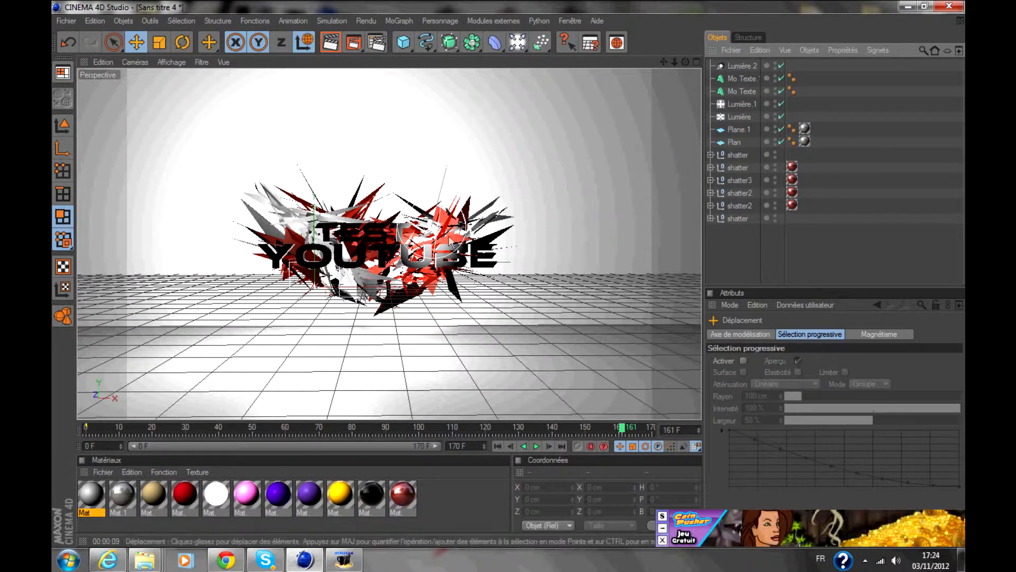
# - Delete all materials except the grey Mat.1, the black and the glossy red one, and create a new material
pyautogui.click(101, 506)
pyautogui.press('Delete')
pyautogui.click(112, 498)
pyautogui.press('Delete')
pyautogui.click(132, 496)
pyautogui.press('Delete')
pyautogui.click(131, 505)
pyautogui.press('Delete')
pyautogui.click(130, 508)
pyautogui.press('Delete')
pyautogui.click(146, 507)
pyautogui.press('Delete')
pyautogui.click(138, 510)
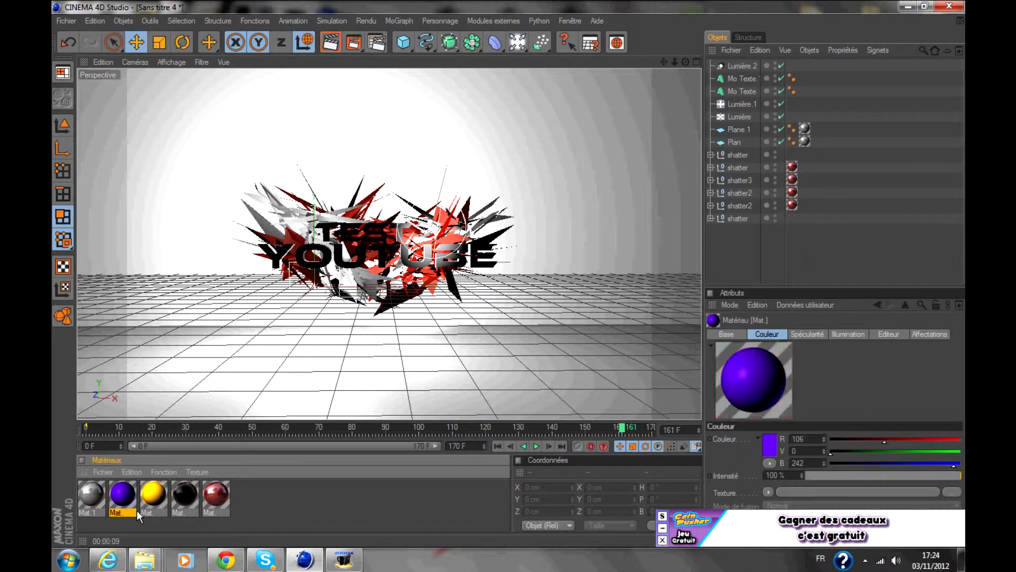
pyautogui.press('Delete')
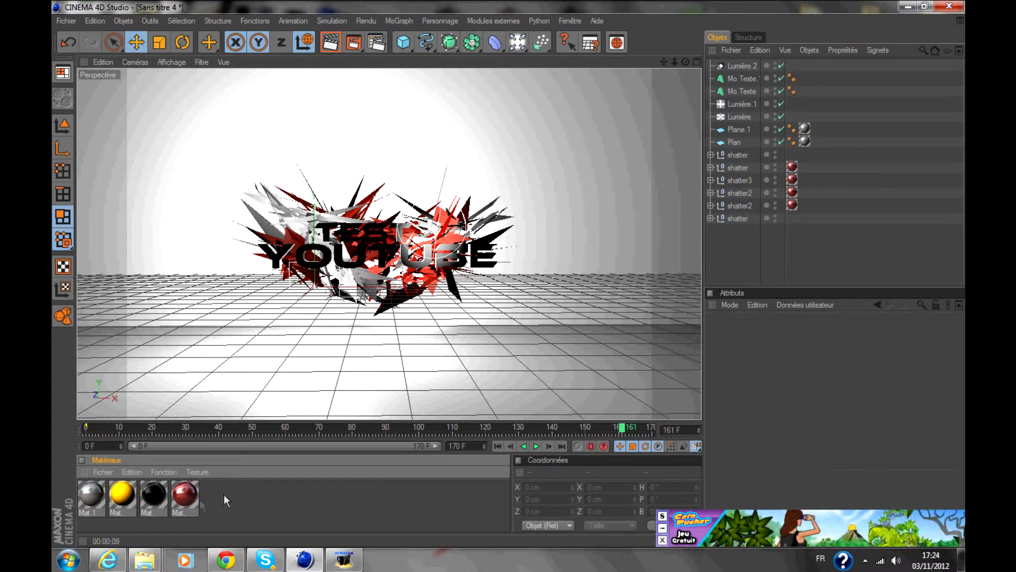
pyautogui.click(120, 497)
pyautogui.press('Delete')
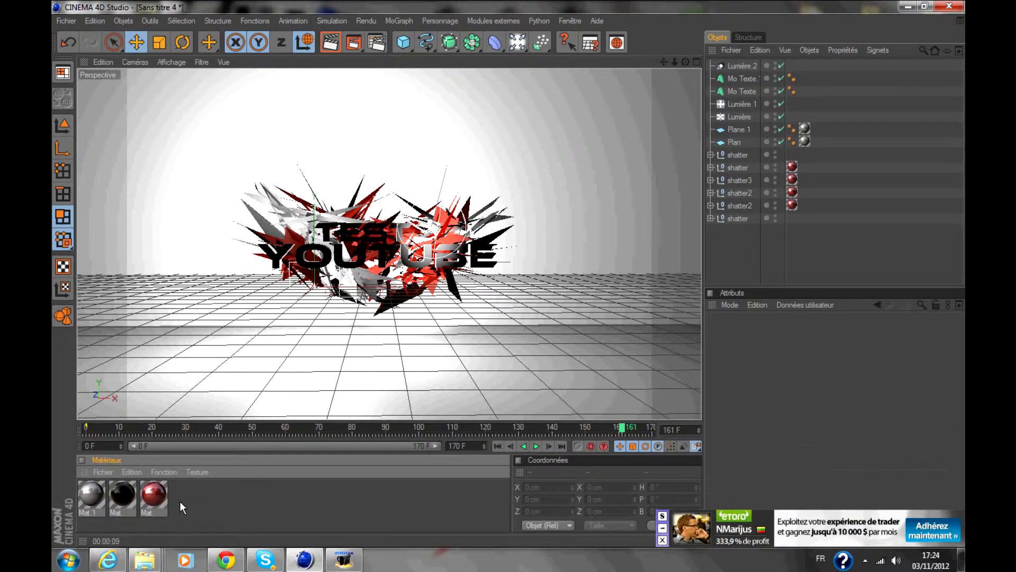
pyautogui.doubleClick(210, 497)
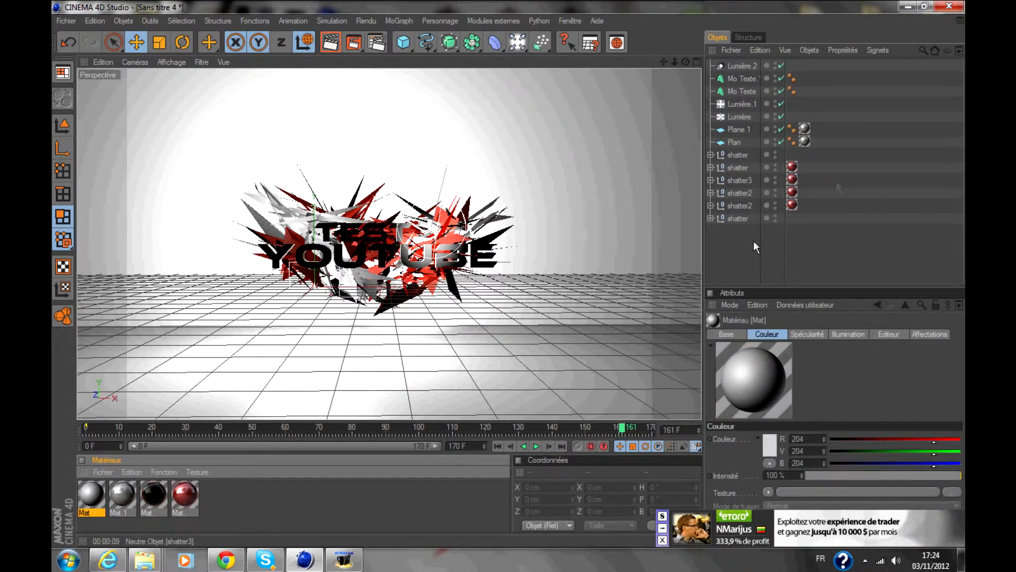
# - Examine the texture tags on the shatter groups and the contents of the last shatter group
pyautogui.click(792, 205)
pyautogui.click(792, 193)
pyautogui.click(792, 180)
pyautogui.click(792, 167)
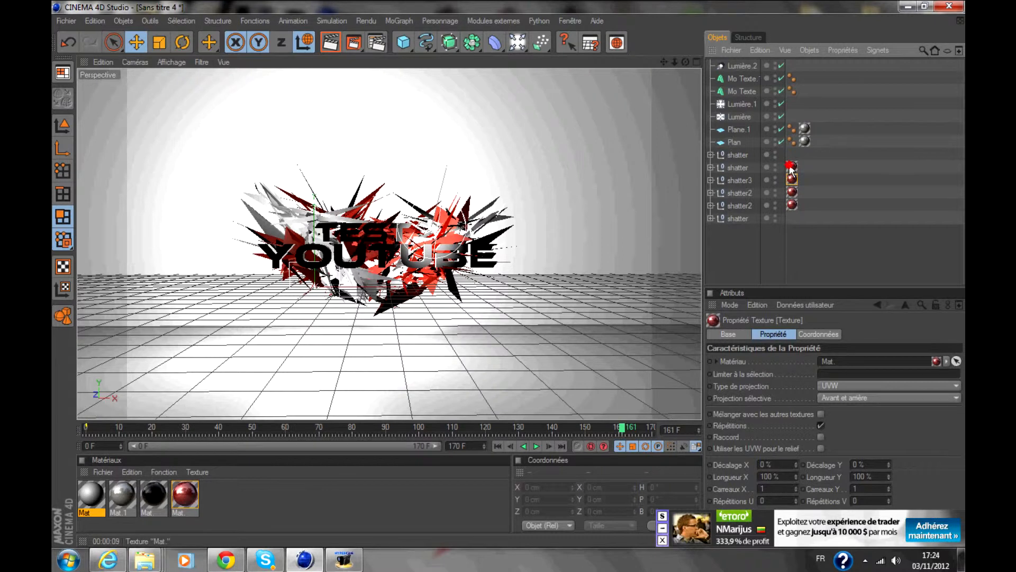
pyautogui.moveTo(721, 250); pyautogui.dragTo(735, 150)
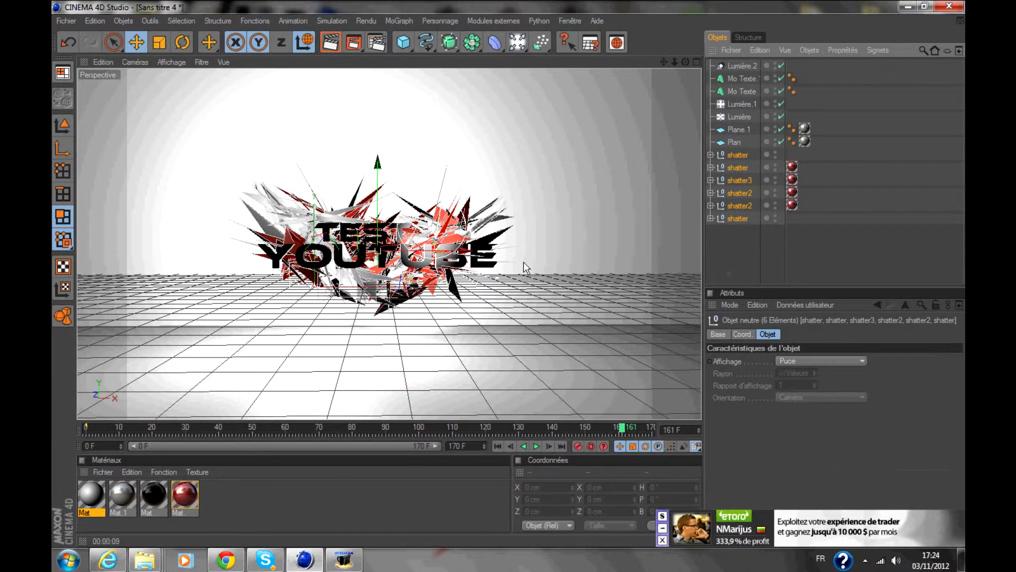
pyautogui.click(696, 208)
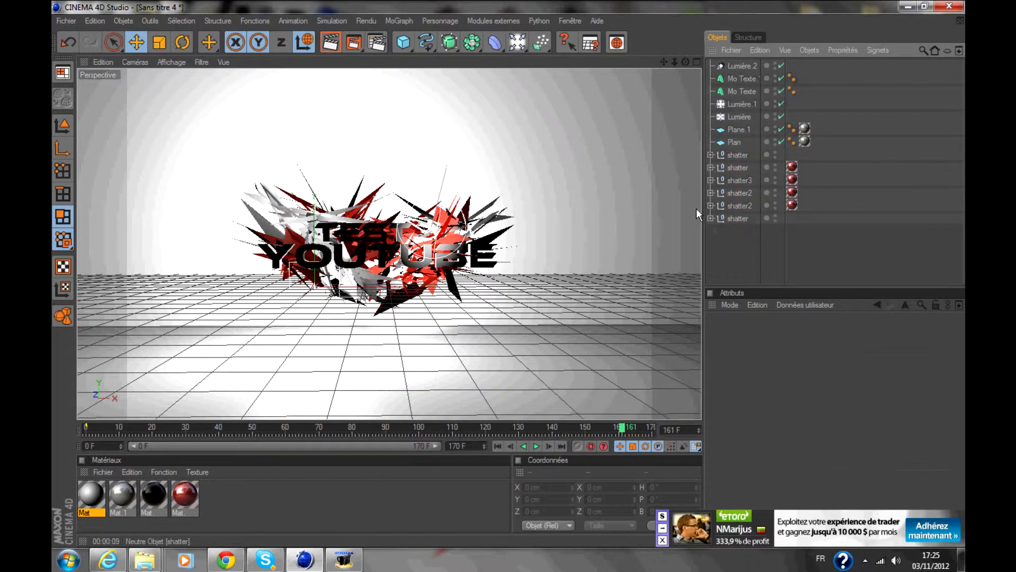
pyautogui.click(711, 218)
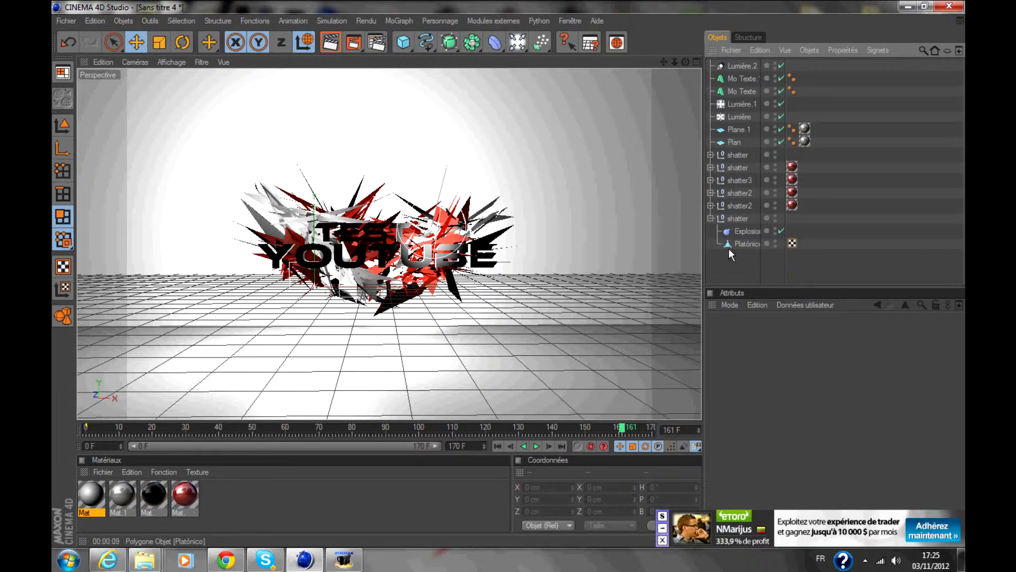
pyautogui.click(710, 219)
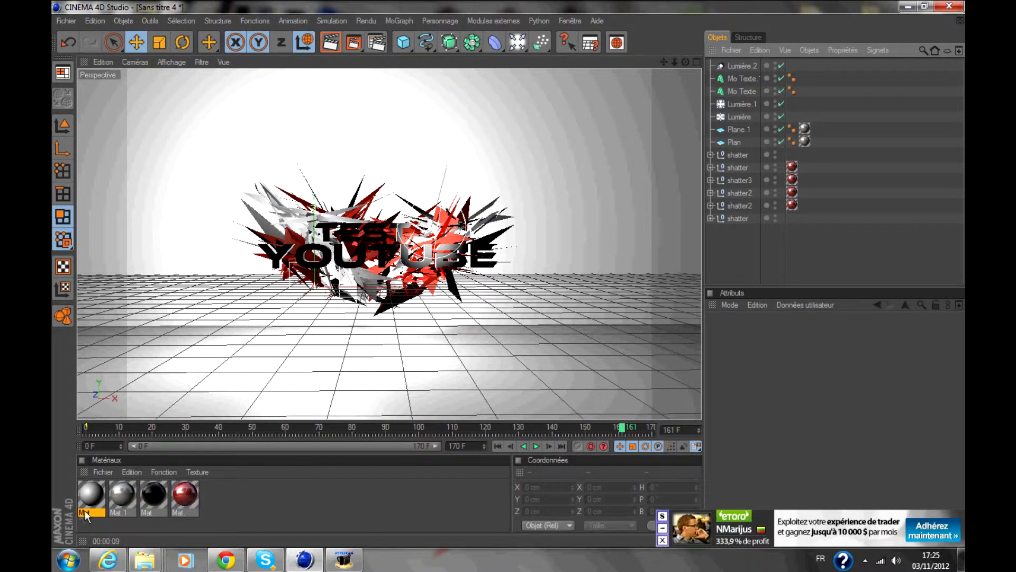
# - Create and remove an extra material, and set the Mat material's colour to yellow with R 204, V 204 and B 0
pyautogui.doubleClick(220, 502)
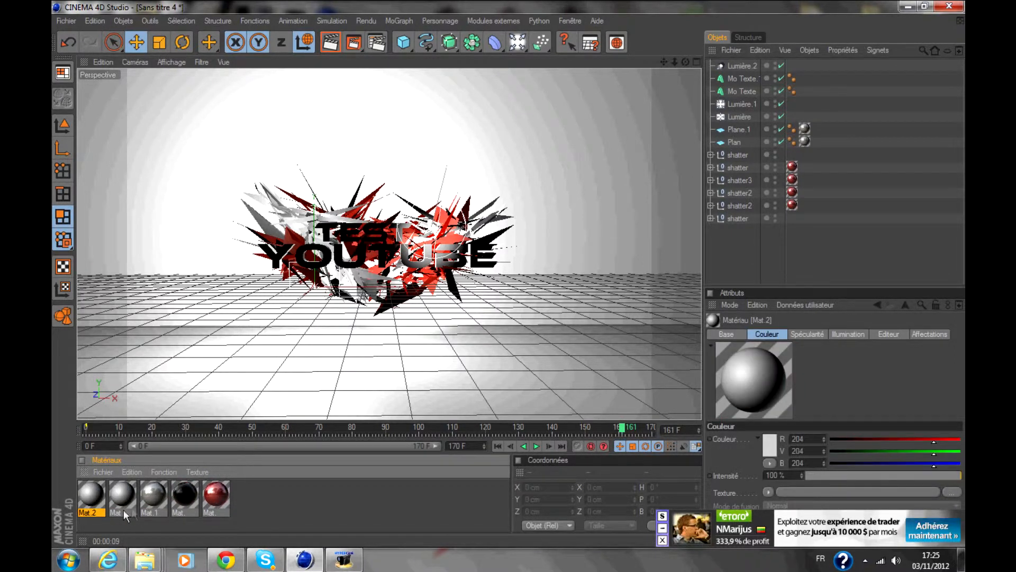
pyautogui.press('Delete')
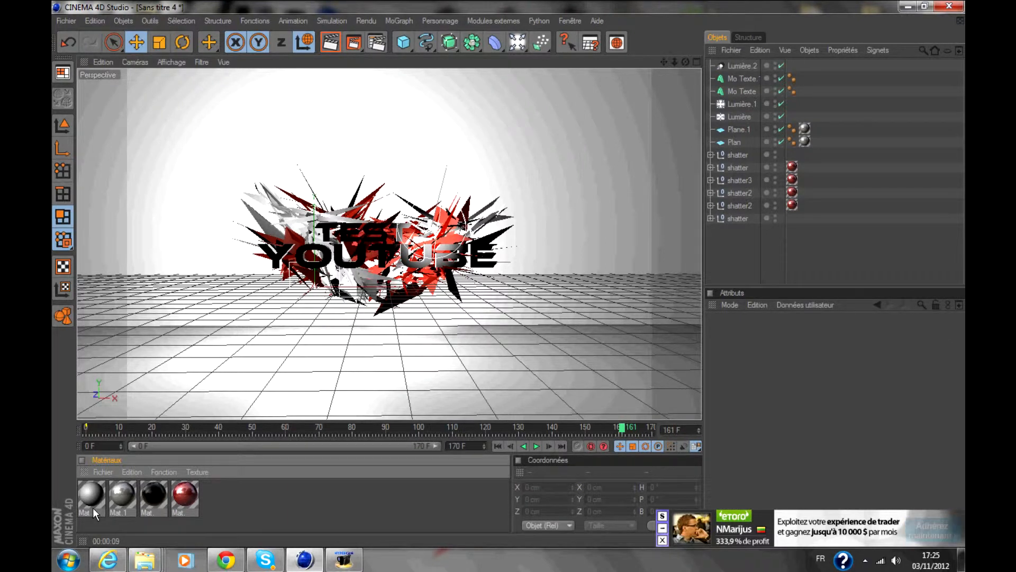
pyautogui.doubleClick(94, 507)
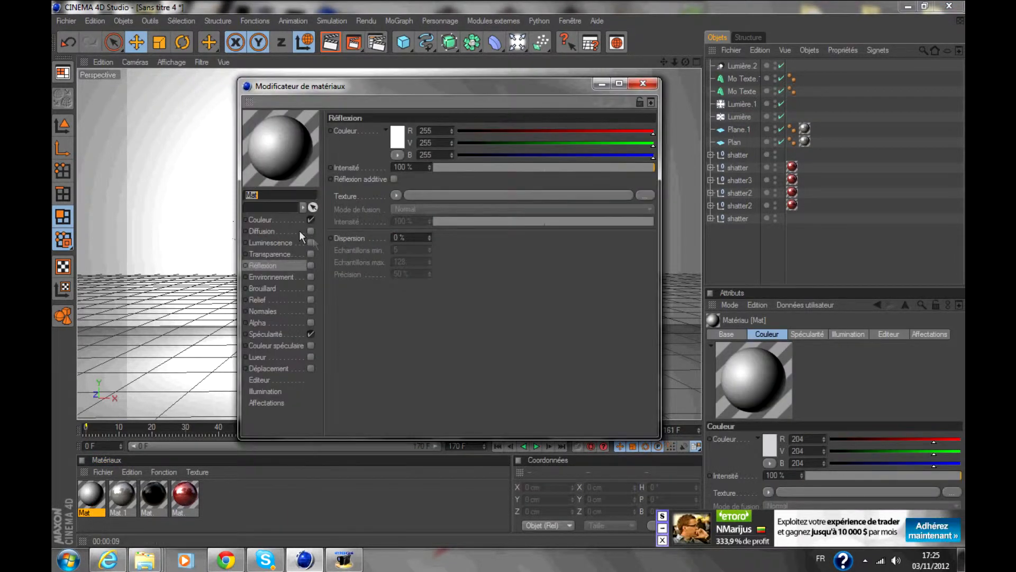
pyautogui.click(264, 220)
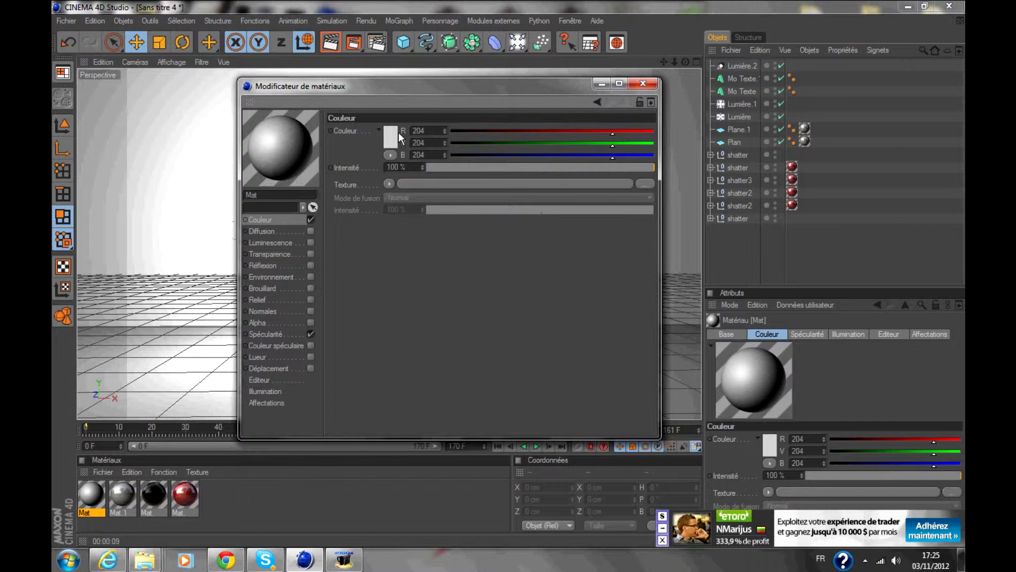
pyautogui.click(612, 157)
pyautogui.moveTo(612, 157); pyautogui.dragTo(451, 156)
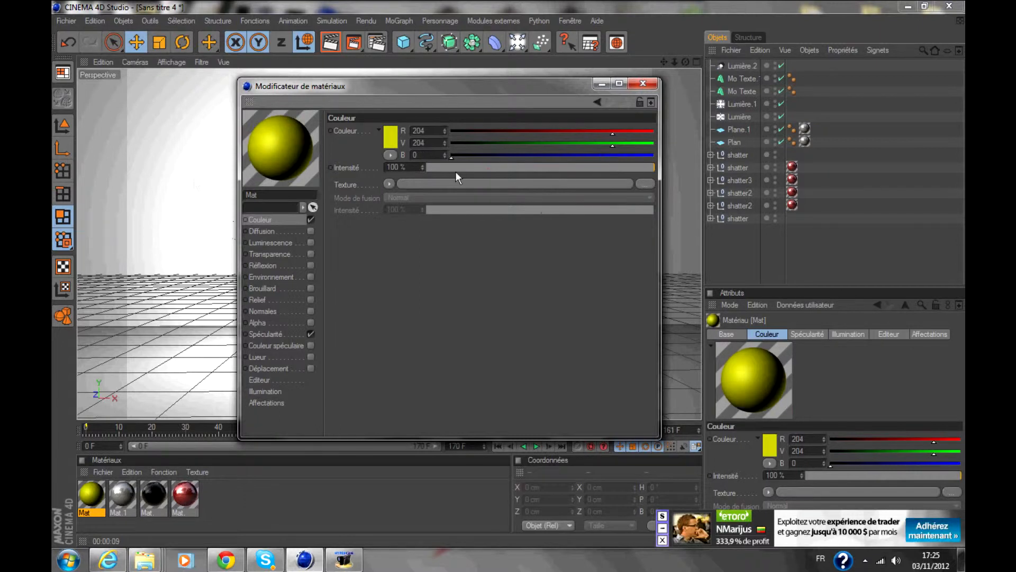
# - Shift the Mat material's colour to golden yellow with R 235 and V 184, and turn off its specularity
pyautogui.moveTo(613, 147)
pyautogui.mouseDown()
pyautogui.moveTo(564, 151)
pyautogui.moveTo(636, 131)
pyautogui.moveTo(597, 144)
pyautogui.mouseUp()
pyautogui.click(612, 132)
pyautogui.click(583, 145)
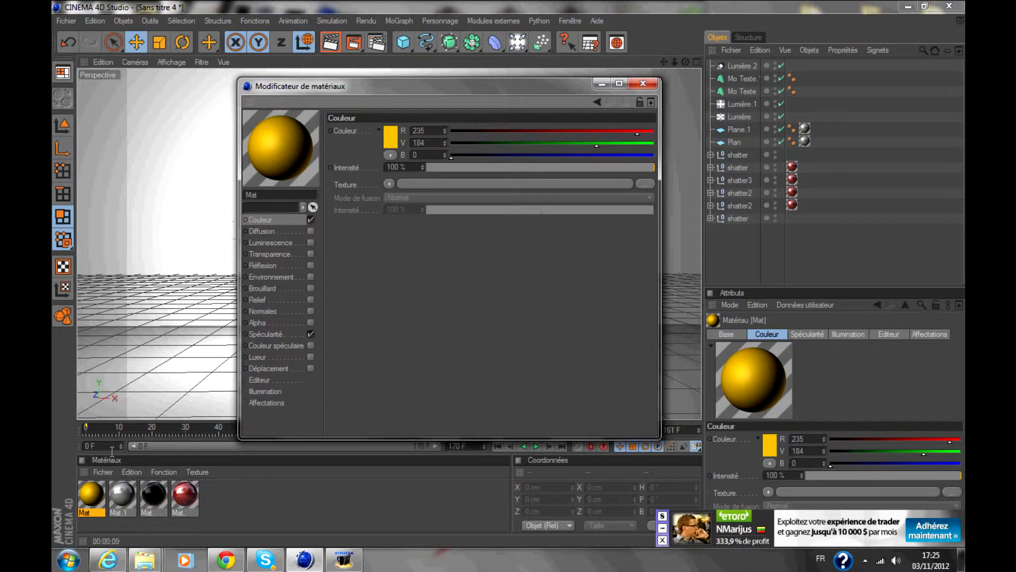
pyautogui.click(310, 324)
pyautogui.click(311, 322)
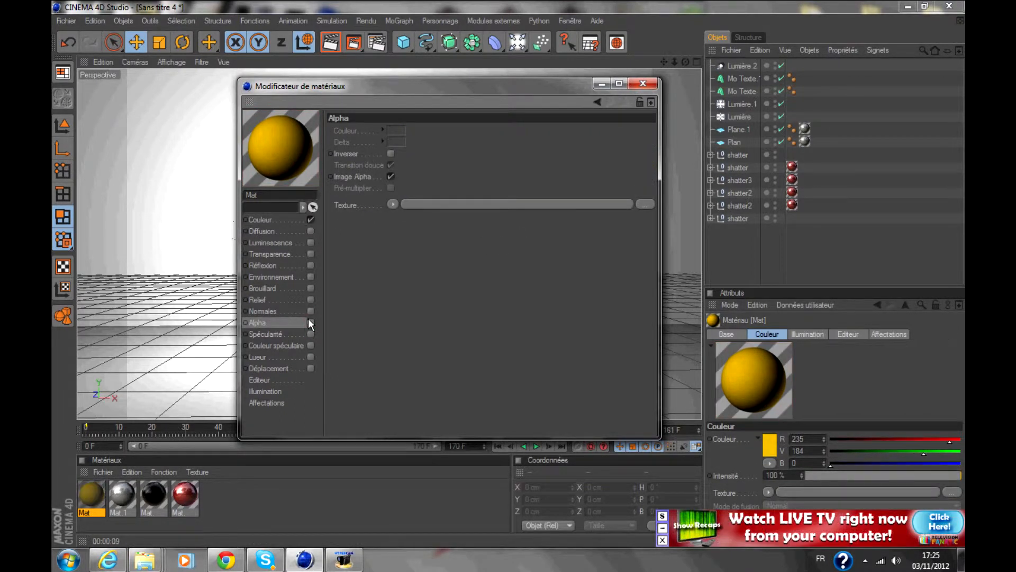
# - Enable reflection on the Mat material with a Fresnel texture and lower the reflection intensity to 30 %
pyautogui.click(266, 264)
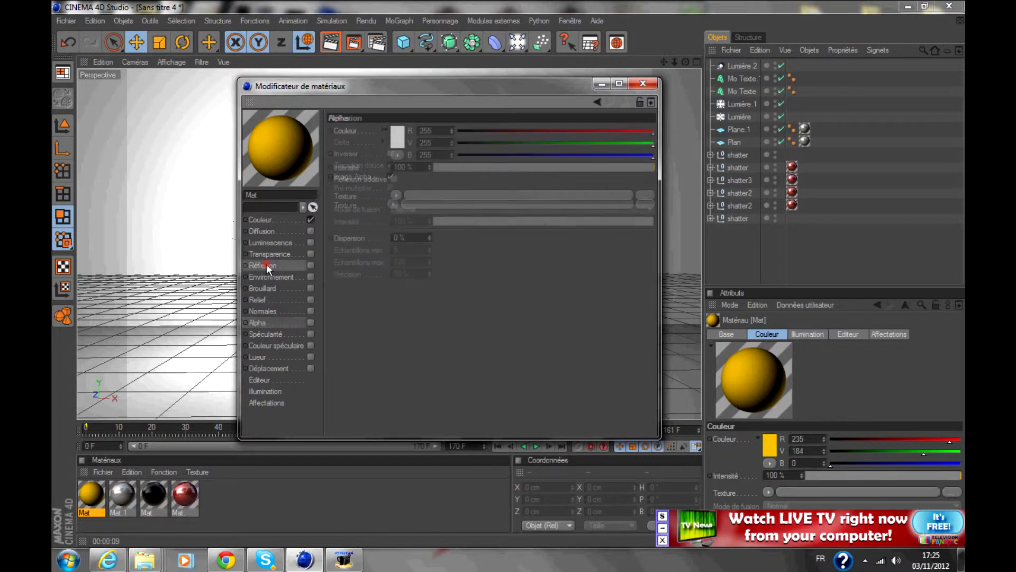
pyautogui.click(311, 265)
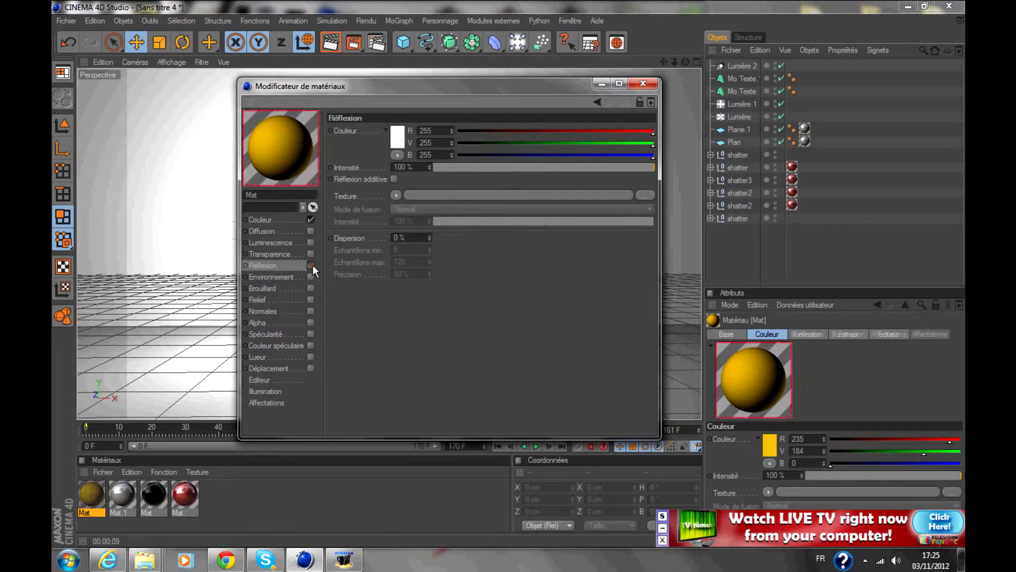
pyautogui.click(396, 195)
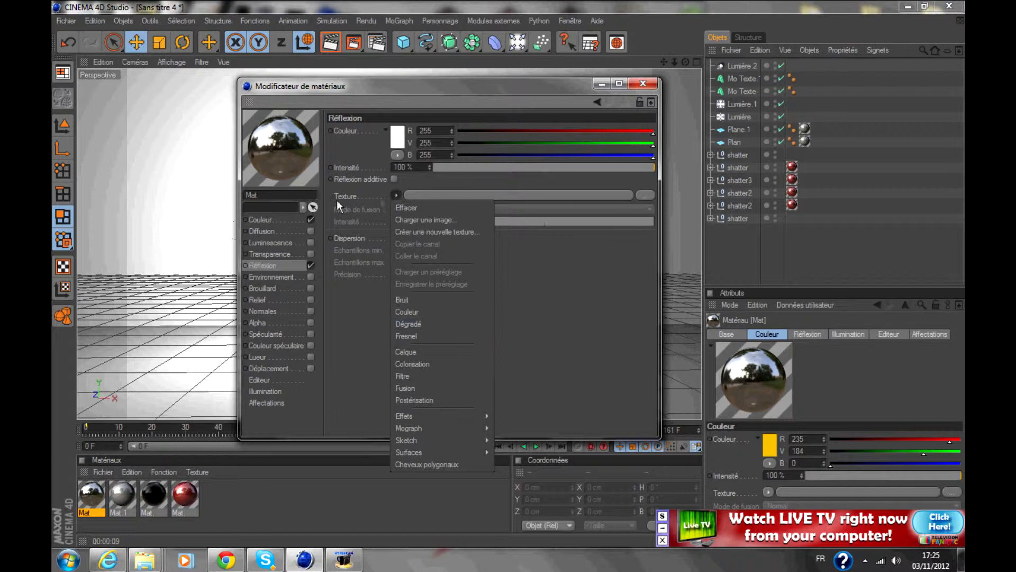
pyautogui.click(414, 335)
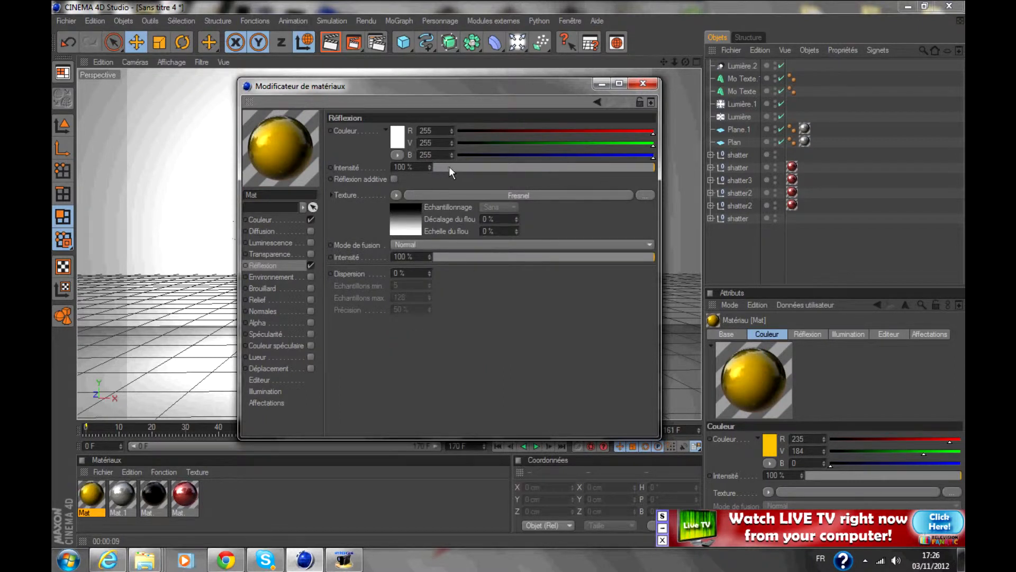
pyautogui.moveTo(457, 166); pyautogui.dragTo(522, 170)
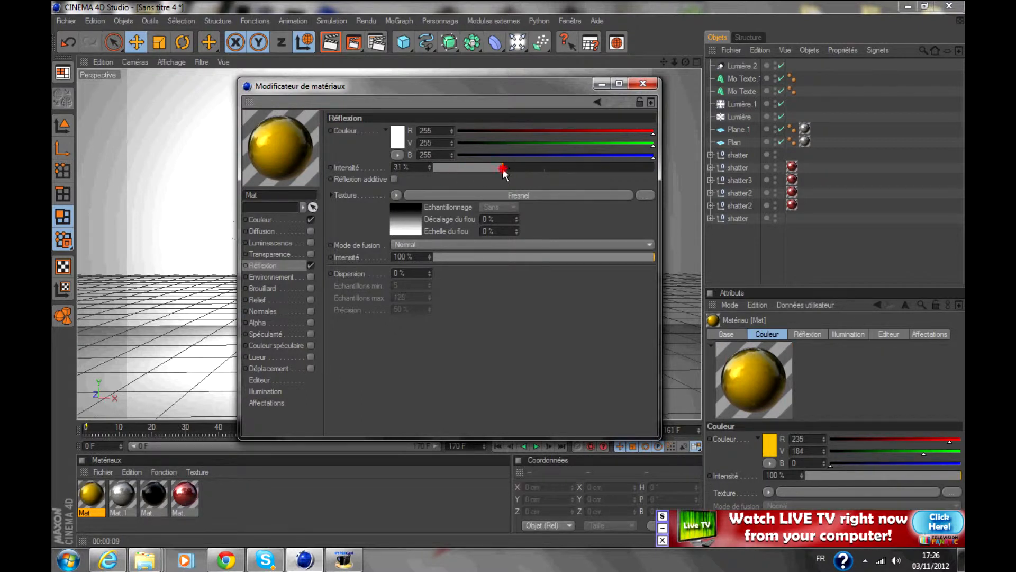
pyautogui.moveTo(500, 167); pyautogui.dragTo(496, 167)
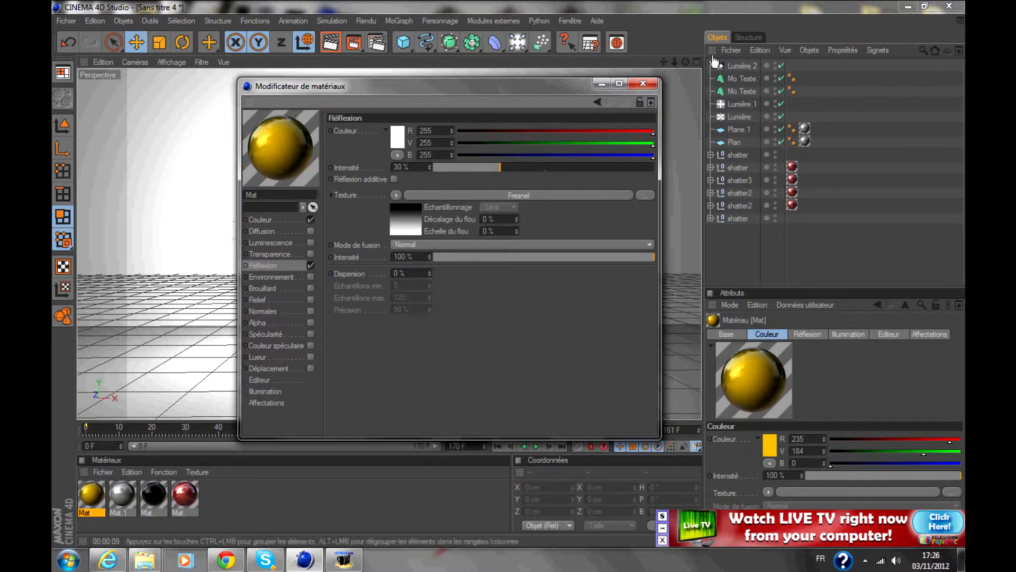
# - Make the Mat material more orange by setting its colour's V value to 157, and close the material editor
pyautogui.click(252, 221)
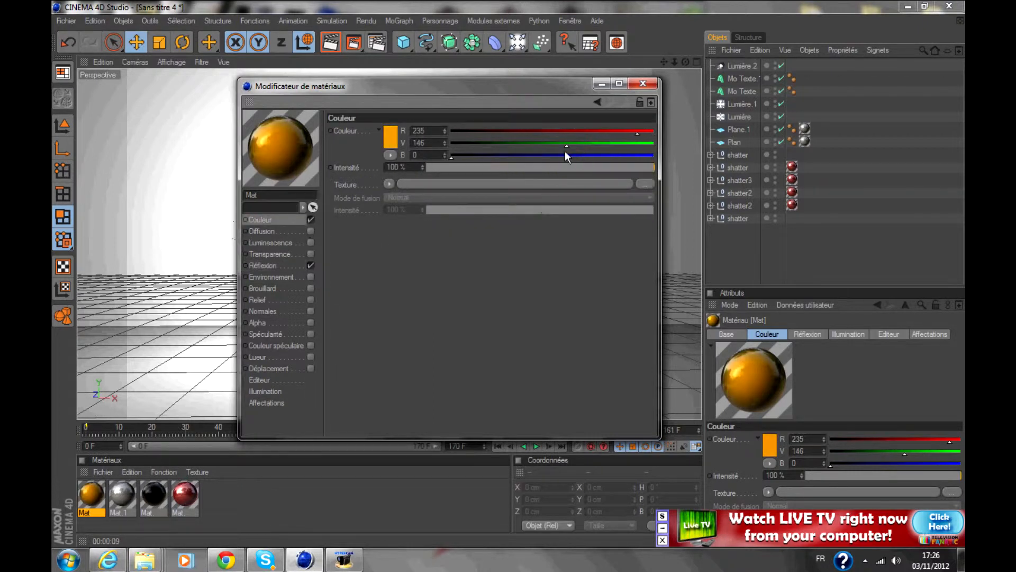
pyautogui.moveTo(564, 144); pyautogui.dragTo(611, 152)
pyautogui.moveTo(581, 152); pyautogui.dragTo(575, 154)
pyautogui.click(656, 84)
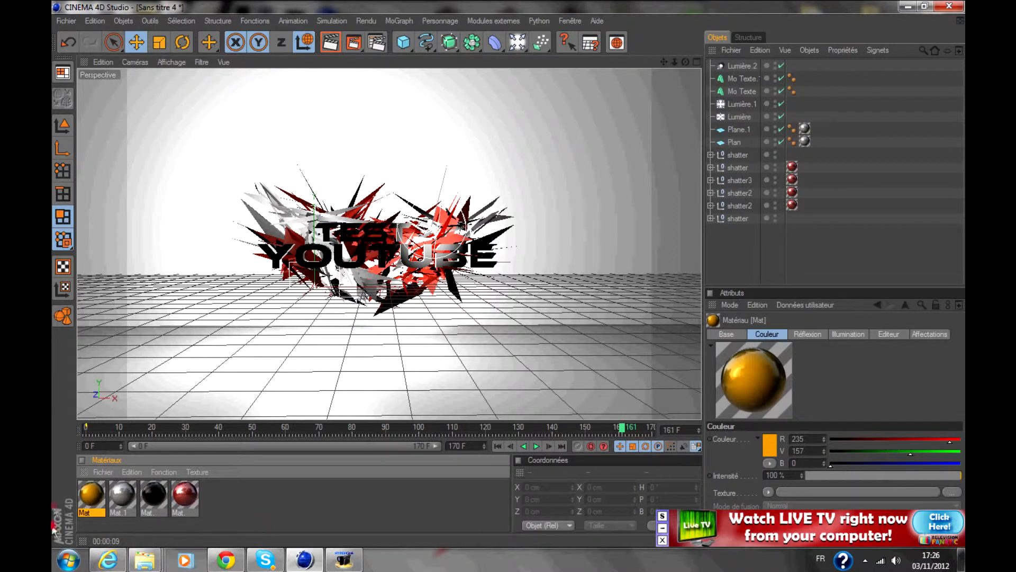
# - Apply the black material to both the Test and Youtube text objects and render a preview of the view
pyautogui.click(249, 505)
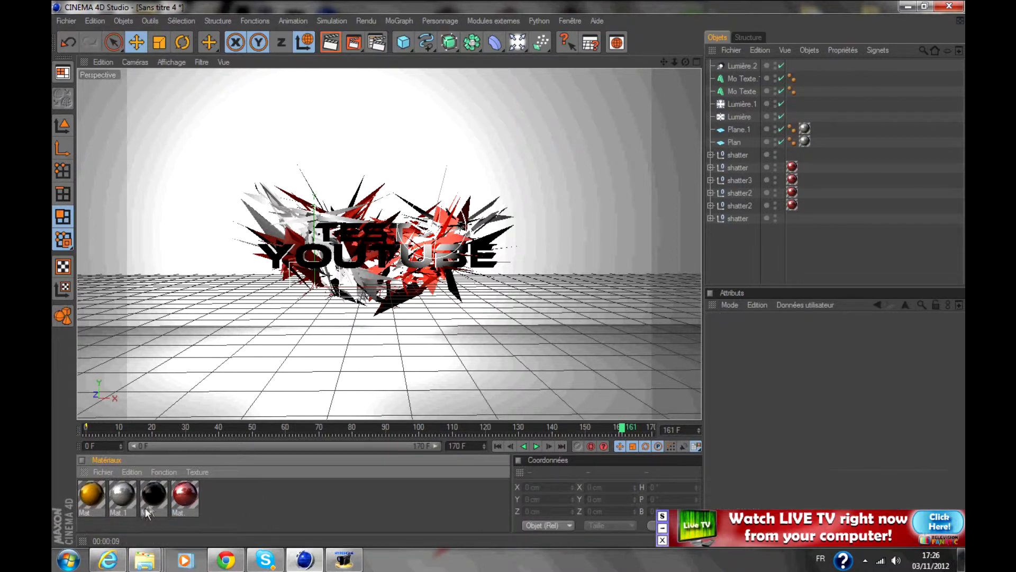
pyautogui.moveTo(149, 504); pyautogui.dragTo(748, 93)
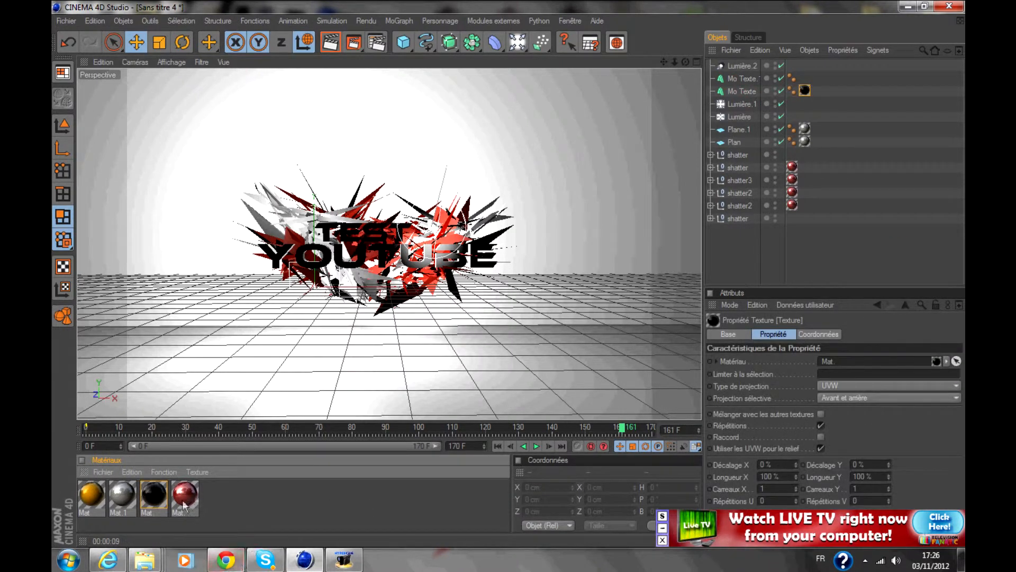
pyautogui.moveTo(249, 449); pyautogui.dragTo(741, 78)
pyautogui.click(331, 43)
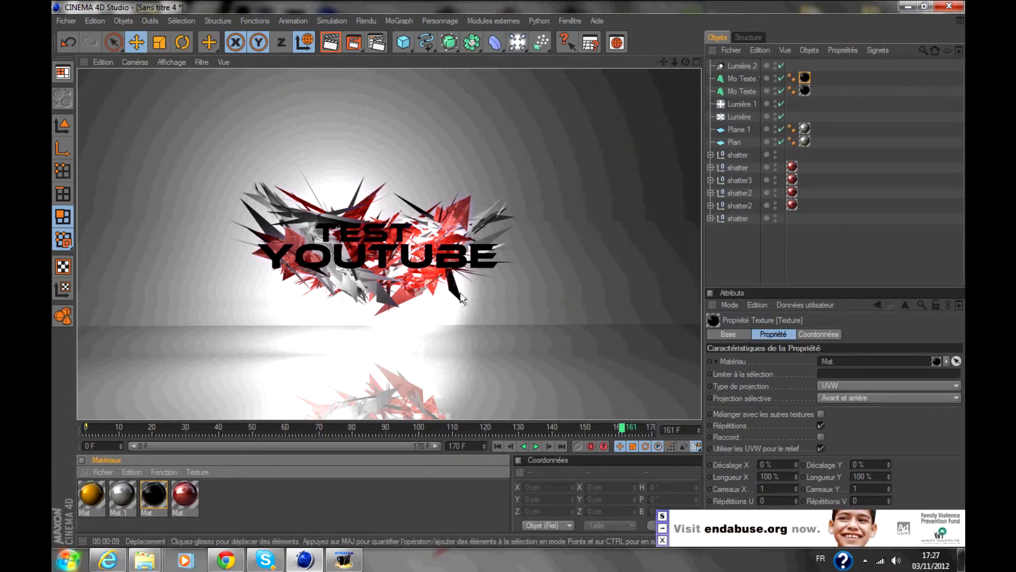
# - Add a third MoGraph text object and bring it forward, in front of and below the Youtube text
pyautogui.moveTo(685, 62); pyautogui.dragTo(727, 80)
pyautogui.scroll(2, 559, 338)
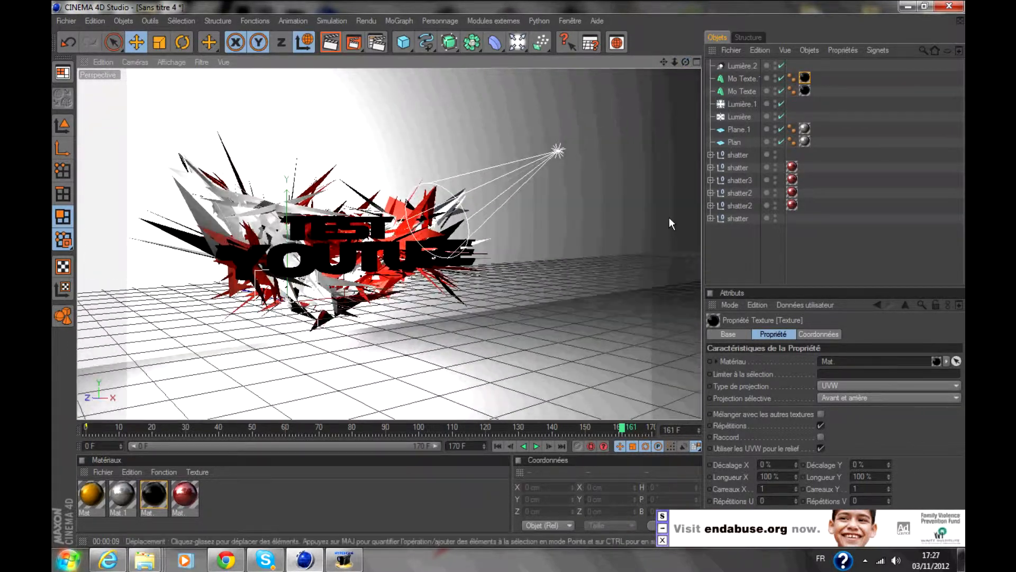
pyautogui.scroll(-1, 669, 217)
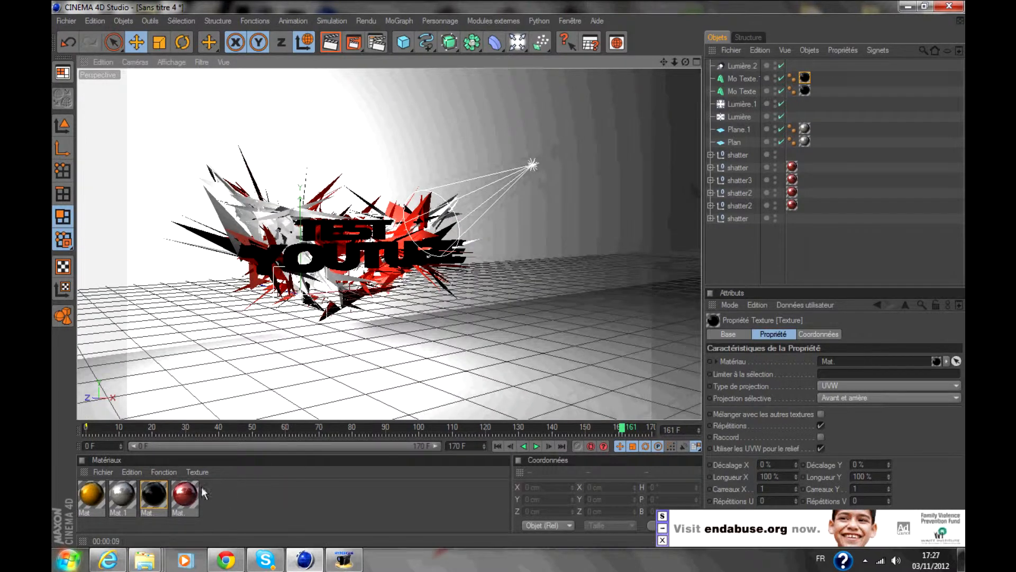
pyautogui.click(399, 21)
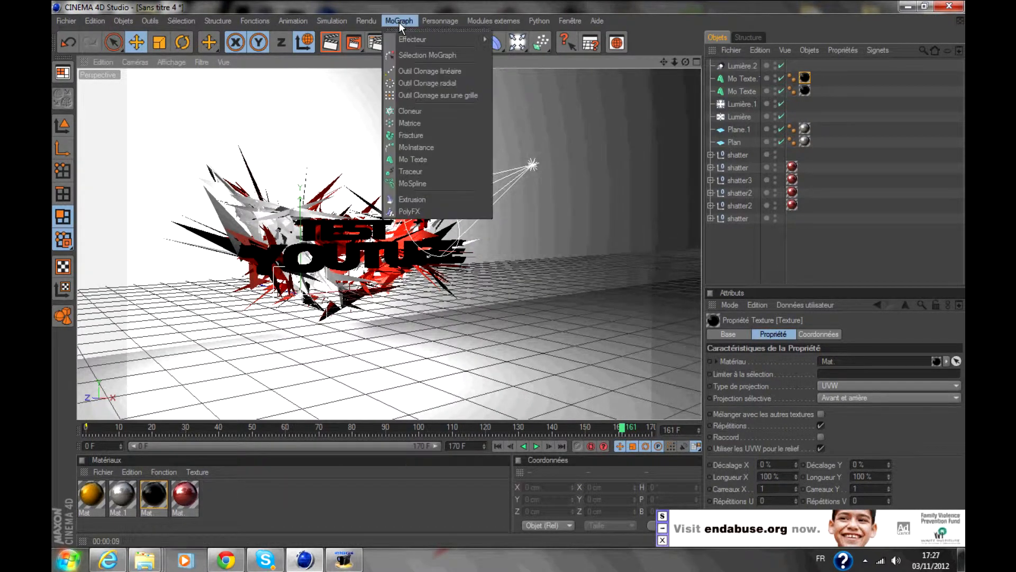
pyautogui.click(413, 159)
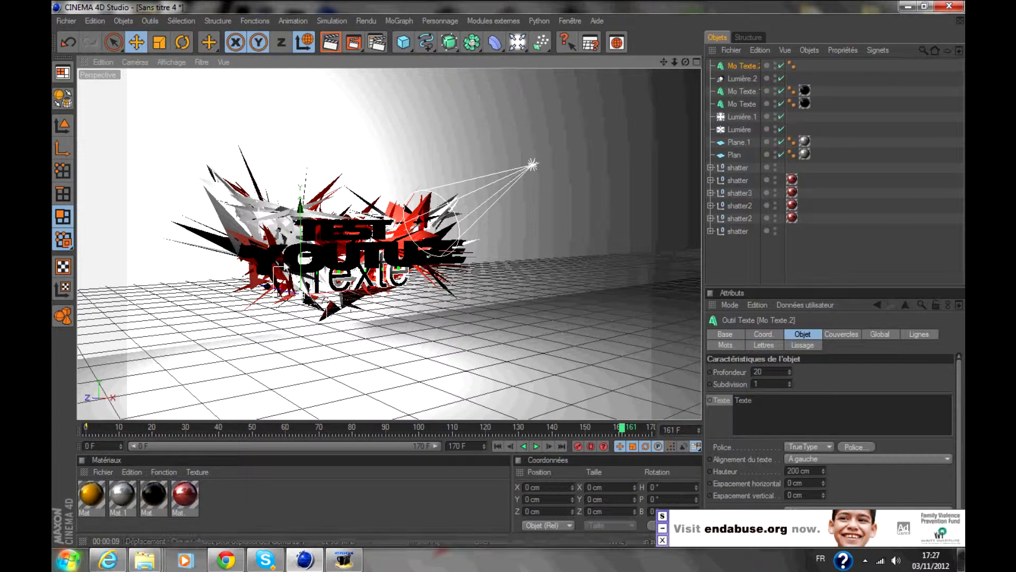
pyautogui.moveTo(300, 207)
pyautogui.mouseDown()
pyautogui.moveTo(301, 300)
pyautogui.moveTo(300, 208)
pyautogui.mouseUp()
pyautogui.moveTo(287, 303); pyautogui.dragTo(315, 332)
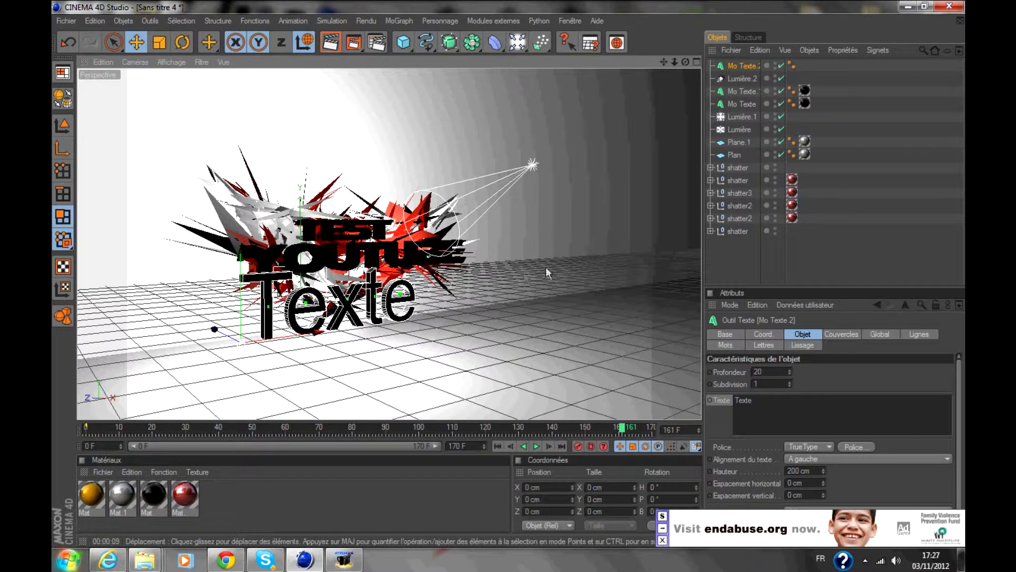
# - Rotate the new text about its vertical axis to face the view, and raise it above the shatter shapes
pyautogui.click(182, 42)
pyautogui.moveTo(271, 358)
pyautogui.mouseDown()
pyautogui.moveTo(212, 352)
pyautogui.moveTo(261, 351)
pyautogui.mouseUp()
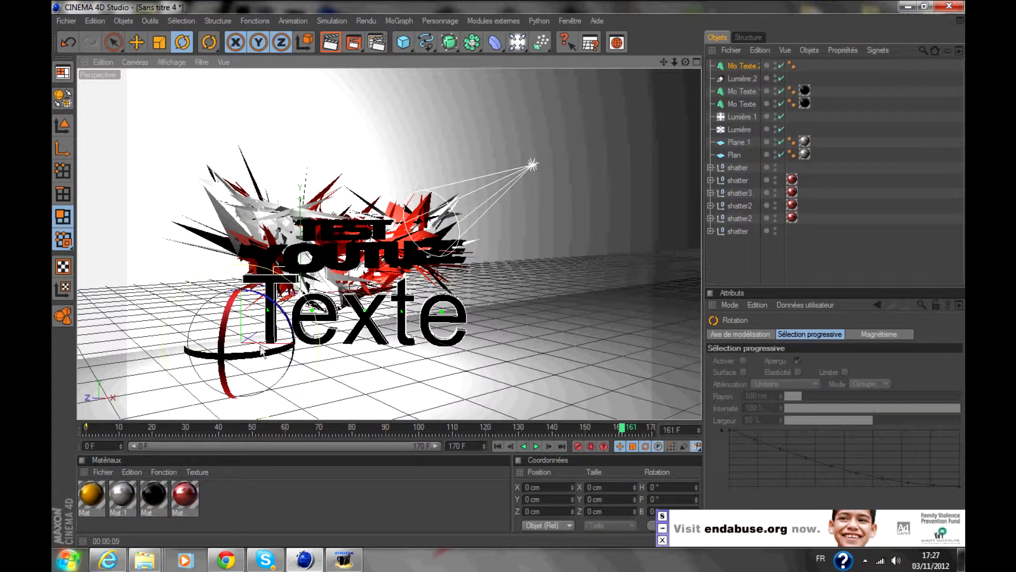
pyautogui.click(138, 43)
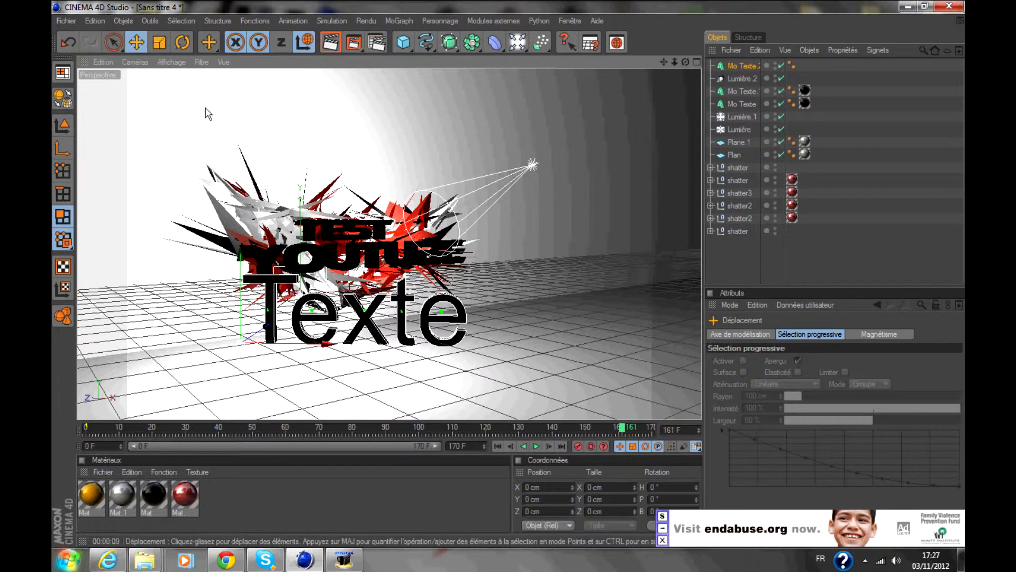
pyautogui.moveTo(241, 294); pyautogui.dragTo(241, 111)
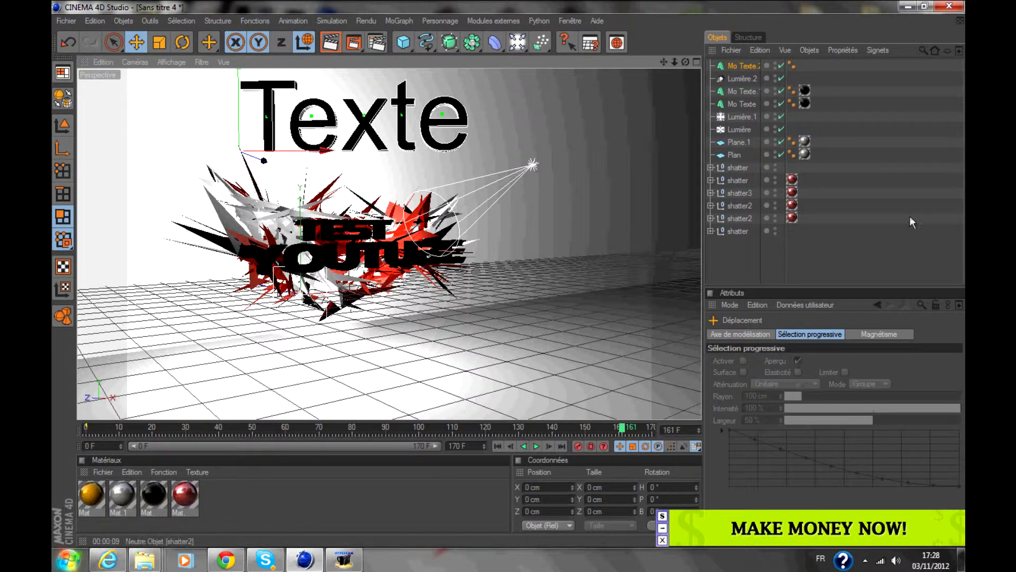
pyautogui.click(748, 68)
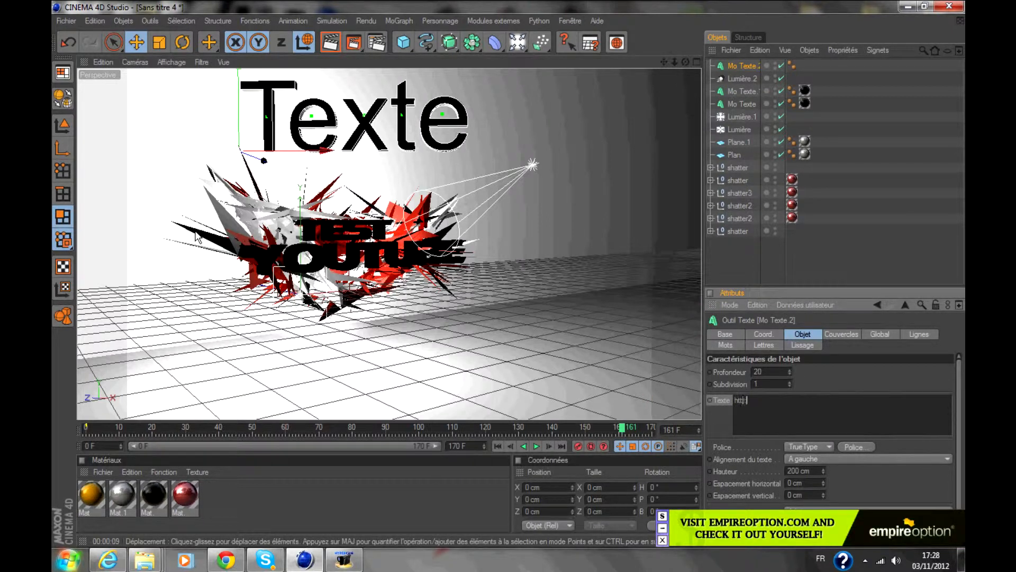
pyautogui.press('BackSpace')
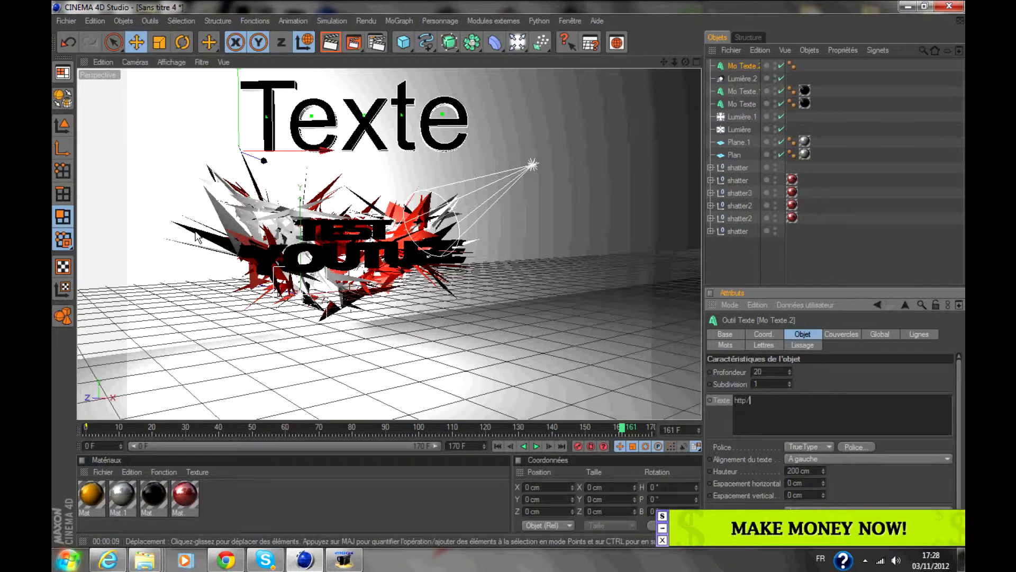
pyautogui.write('://youtu')
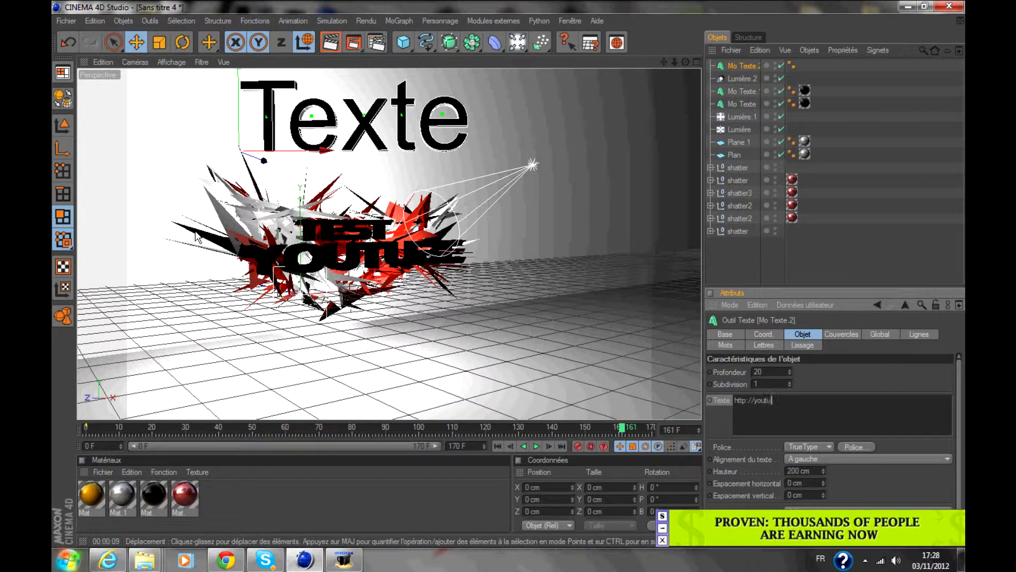
pyautogui.press('BackSpace')
pyautogui.press('BackSpace')
pyautogui.press('BackSpace')
pyautogui.press('BackSpace')
pyautogui.press('BackSpace')
pyautogui.write('www.')
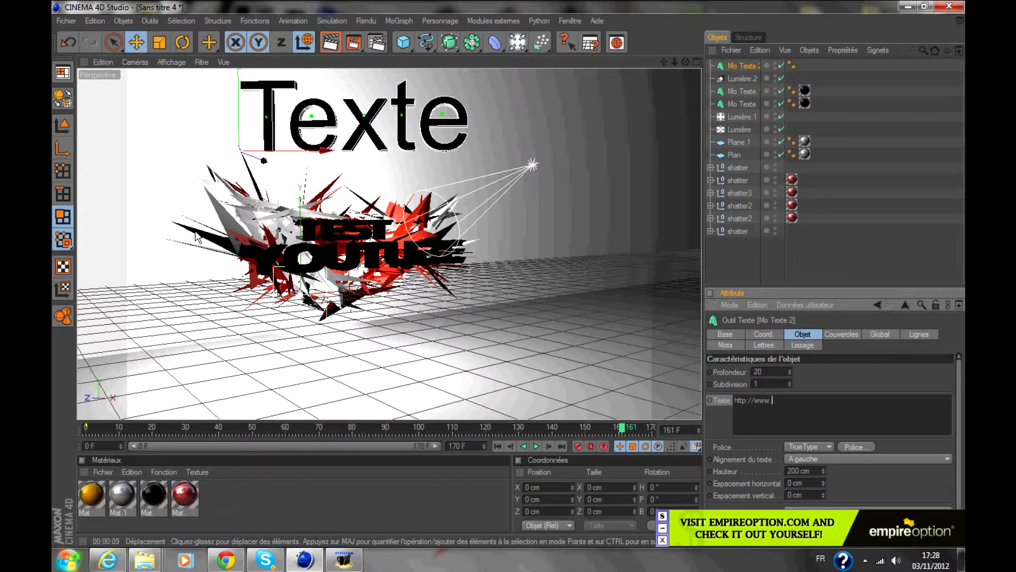
pyautogui.press('BackSpace')
pyautogui.write('outube')
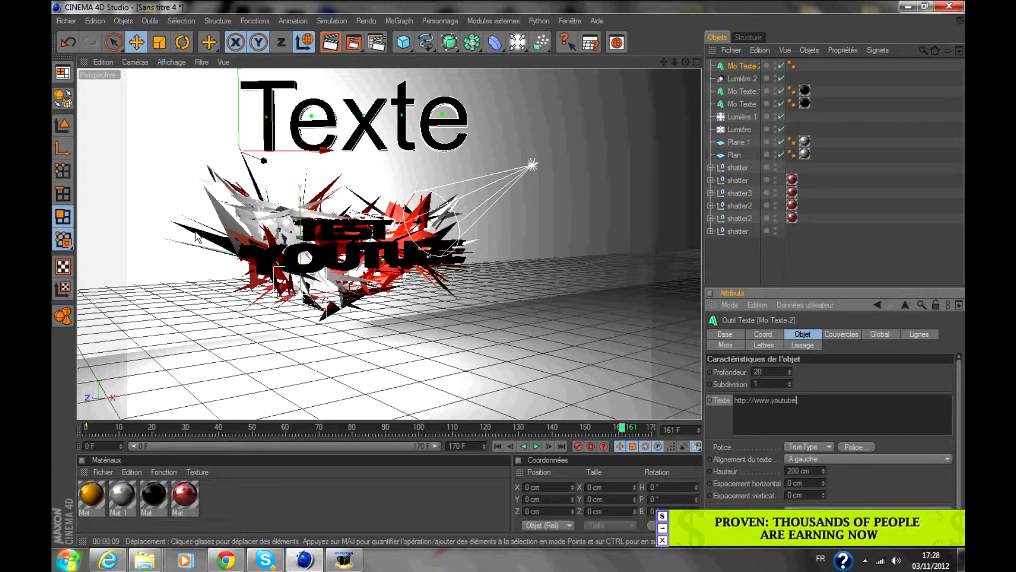
pyautogui.write('.com')
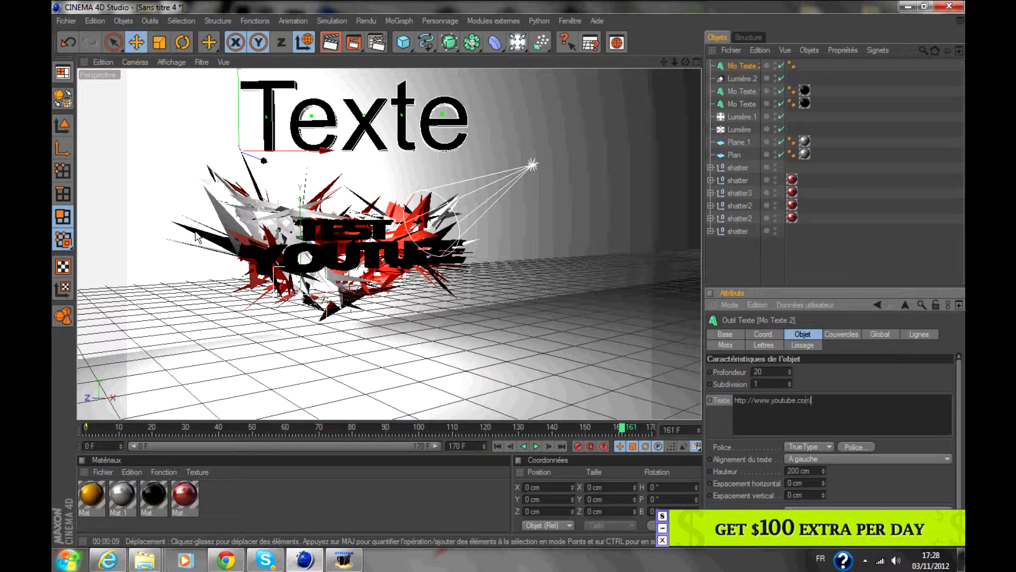
pyautogui.write('/user')
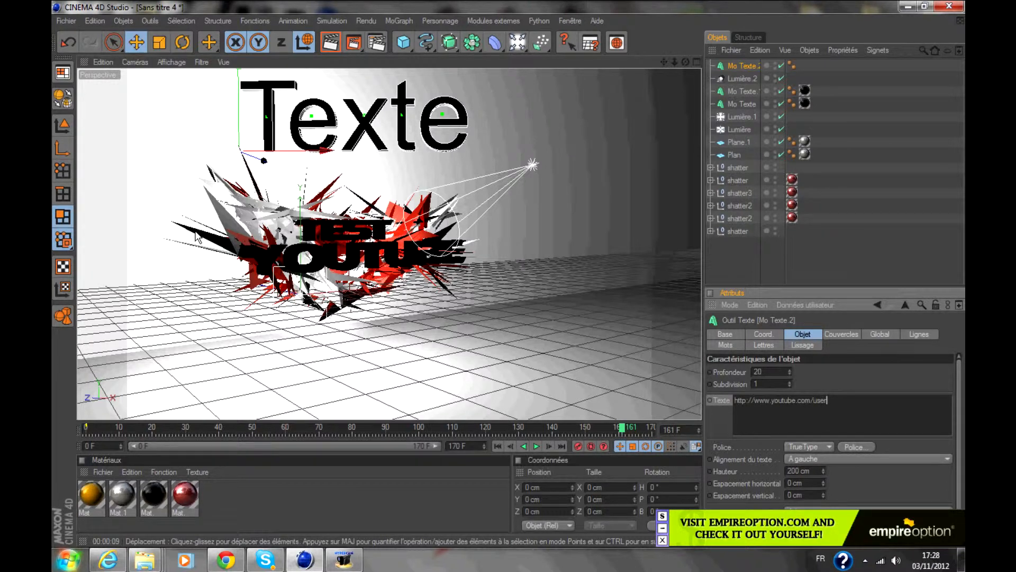
pyautogui.write('/MsSheitan')
pyautogui.click(774, 272)
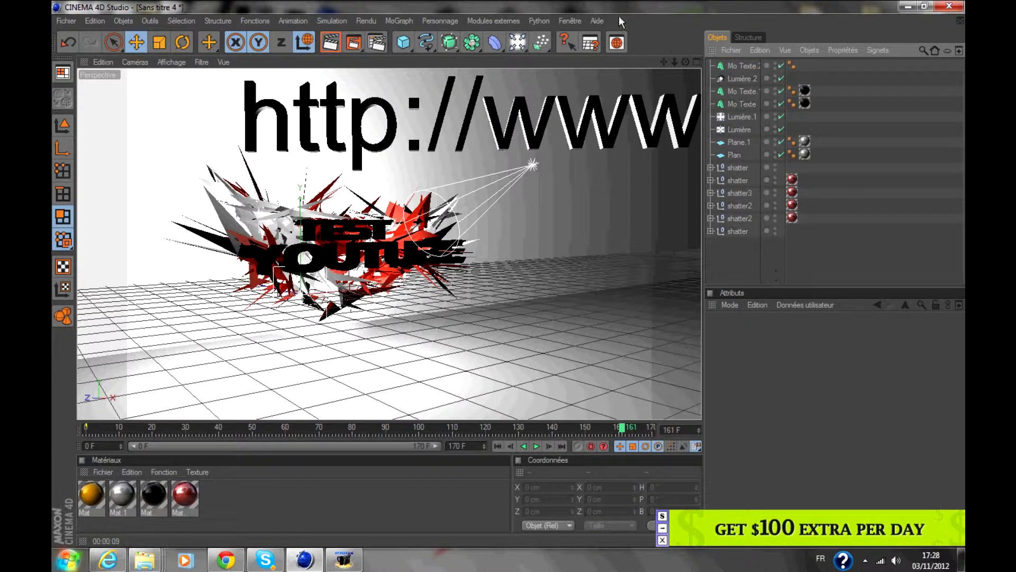
# - Set the channel address text to a depth of 15, centred alignment and a height of 40 cm
pyautogui.click(744, 66)
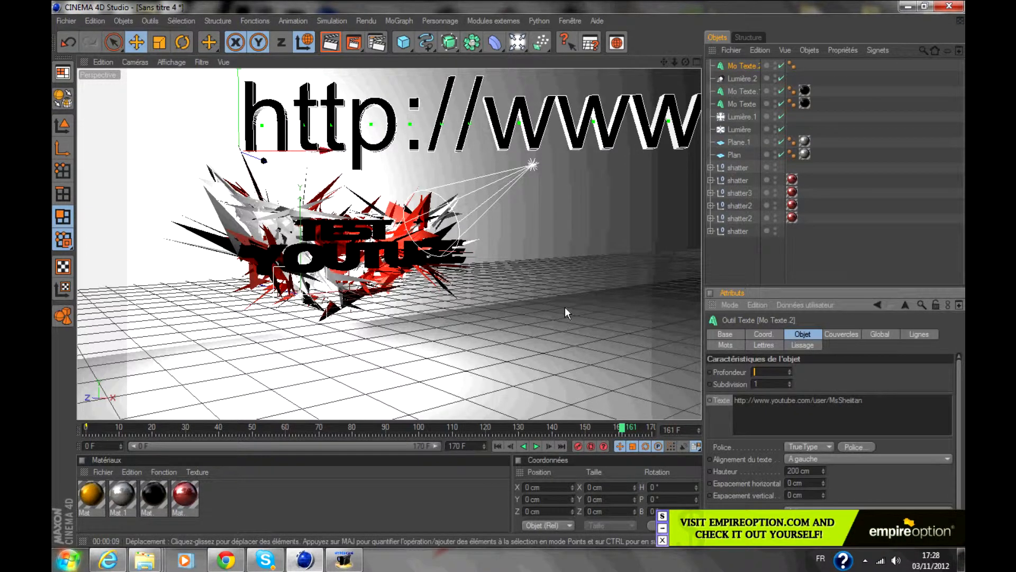
pyautogui.write('15')
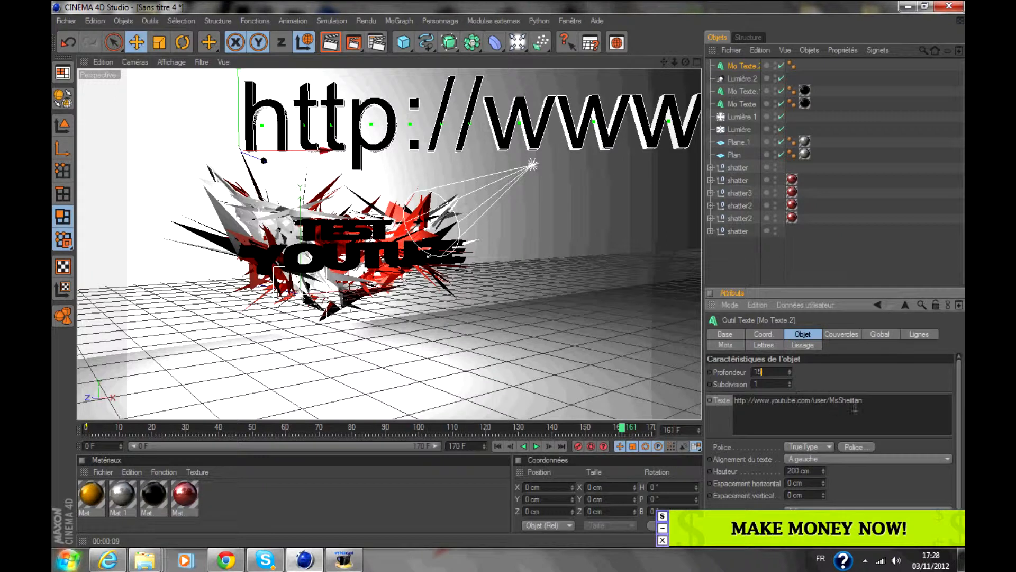
pyautogui.click(829, 458)
pyautogui.click(810, 482)
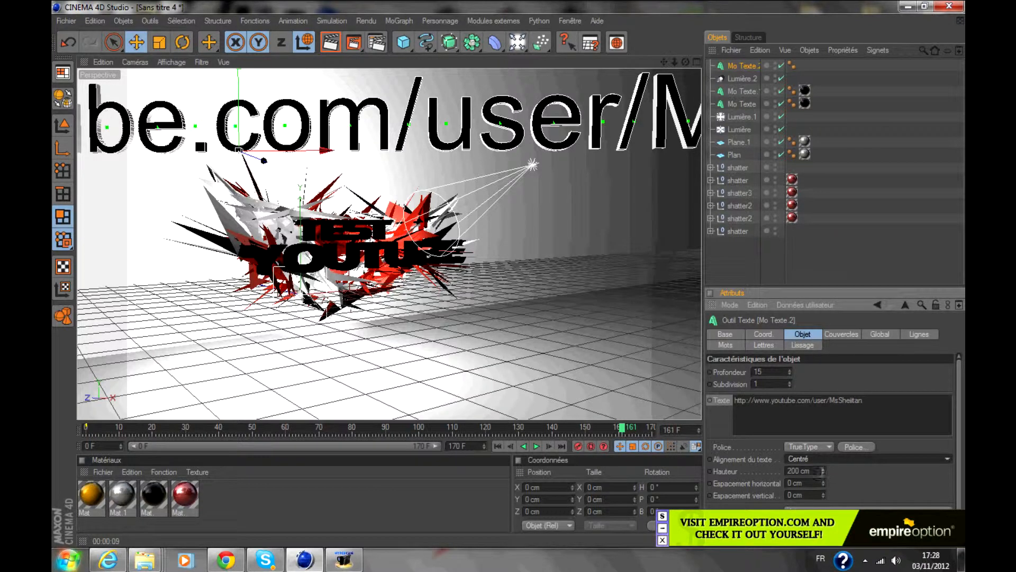
pyautogui.click(815, 471)
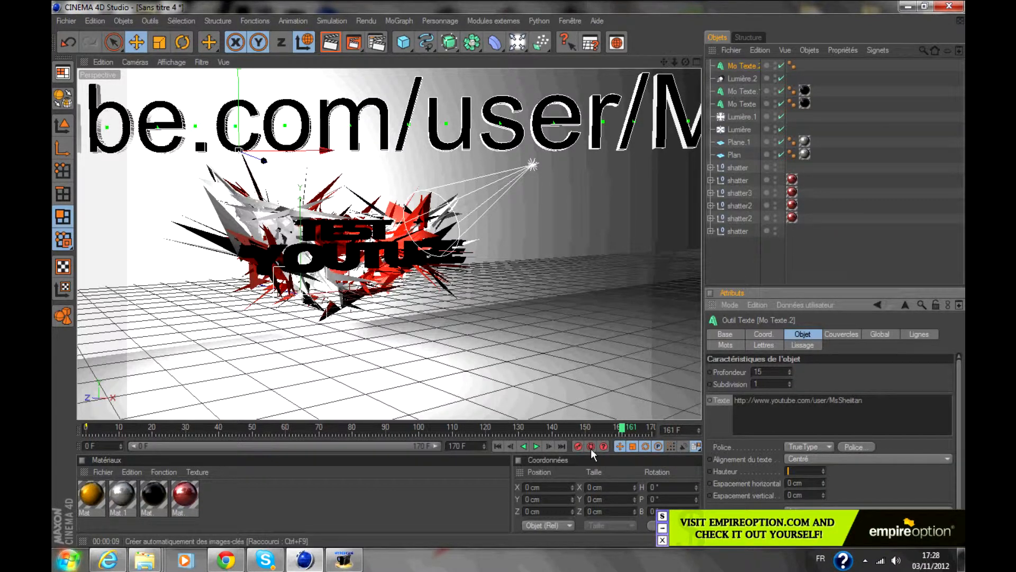
pyautogui.click(805, 268)
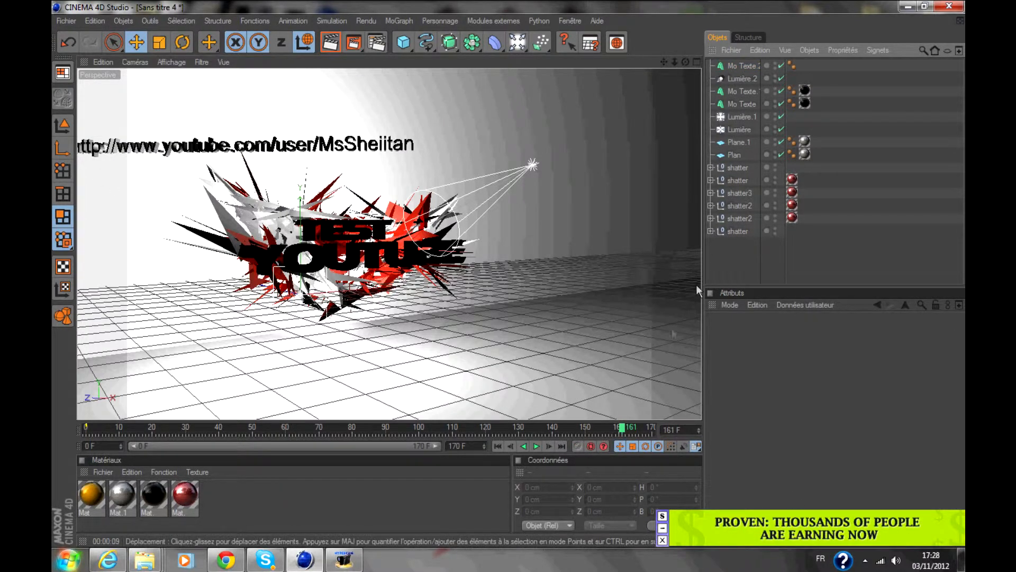
pyautogui.click(743, 66)
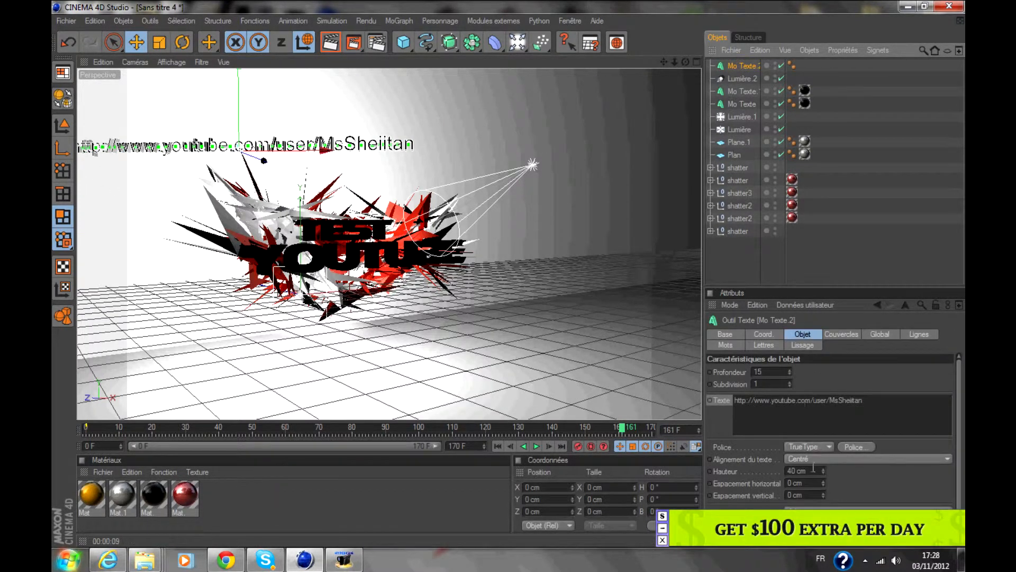
# - Try a height of 80 cm on the channel address text, and shift it sideways so more of the address shows
pyautogui.write('8')
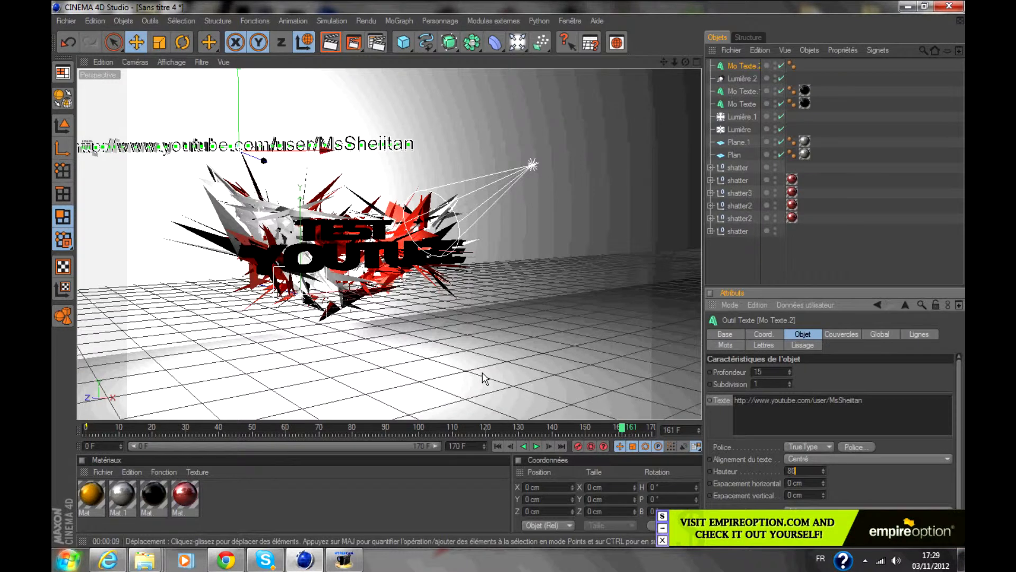
pyautogui.press('Return')
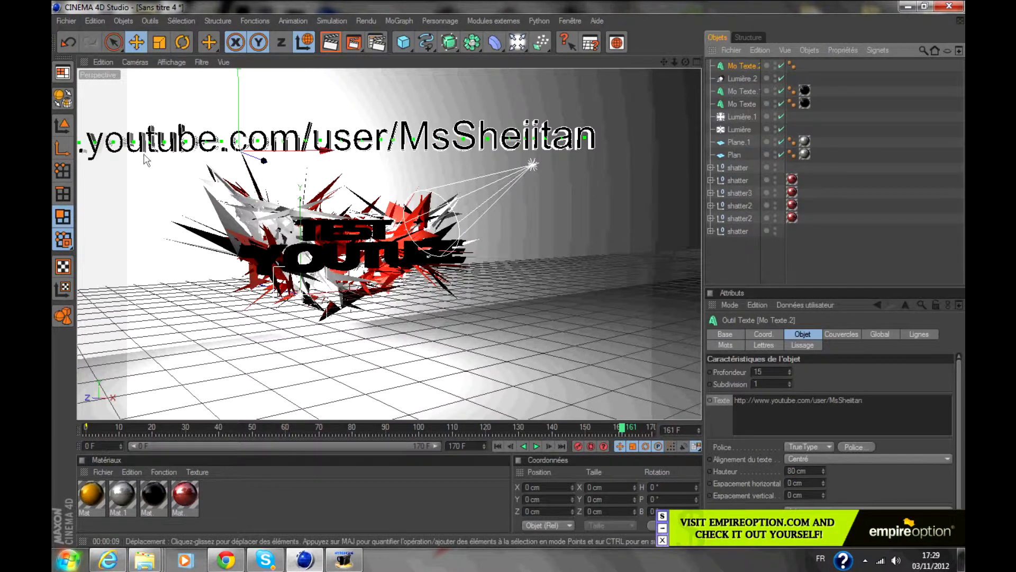
pyautogui.moveTo(278, 150); pyautogui.dragTo(329, 150)
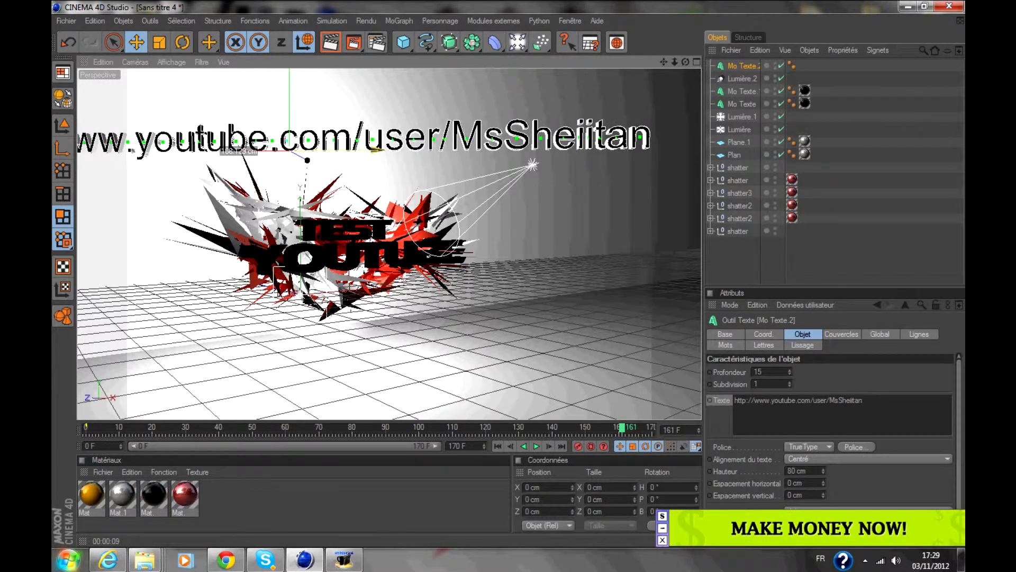
# - Set the channel address text's height to 60 cm, and move it across and up so it sits fully above the shatter shapes
pyautogui.moveTo(810, 472); pyautogui.dragTo(699, 411)
pyautogui.write('600')
pyautogui.press('BackSpace')
pyautogui.press('Return')
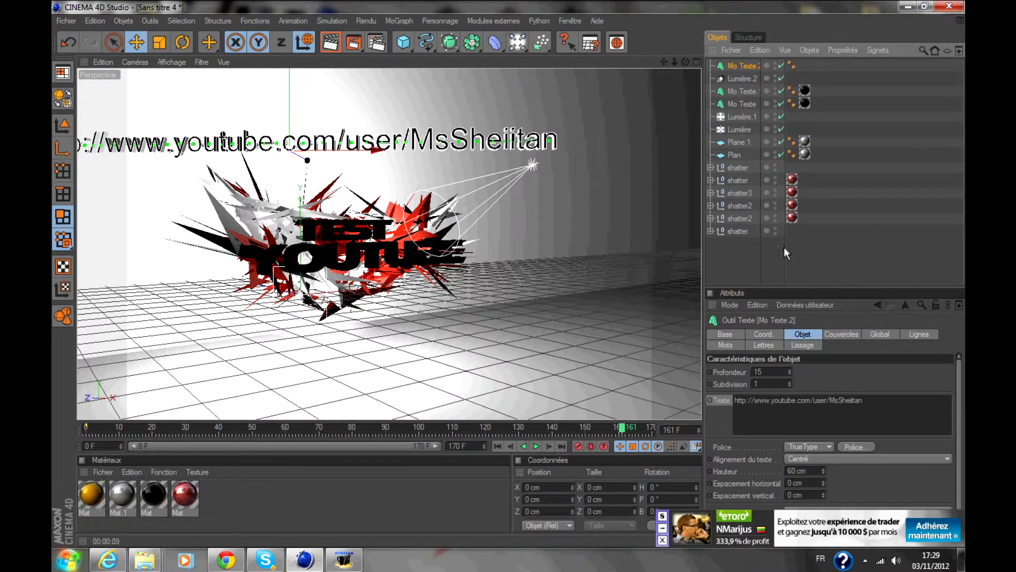
pyautogui.moveTo(374, 150); pyautogui.dragTo(431, 150)
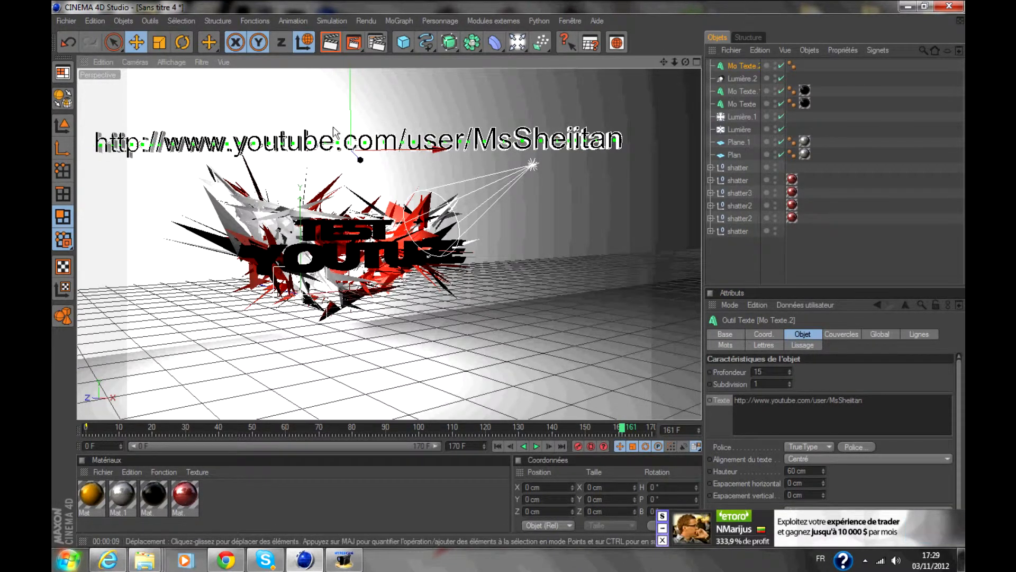
pyautogui.moveTo(350, 128); pyautogui.dragTo(349, 104)
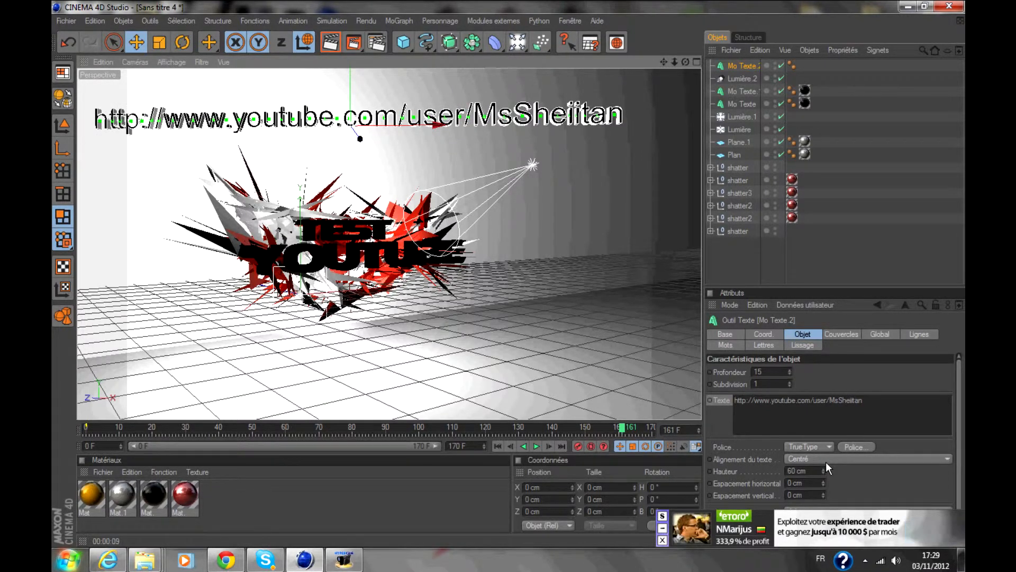
# - Reduce the Youtube text's depth to 29
pyautogui.click(745, 93)
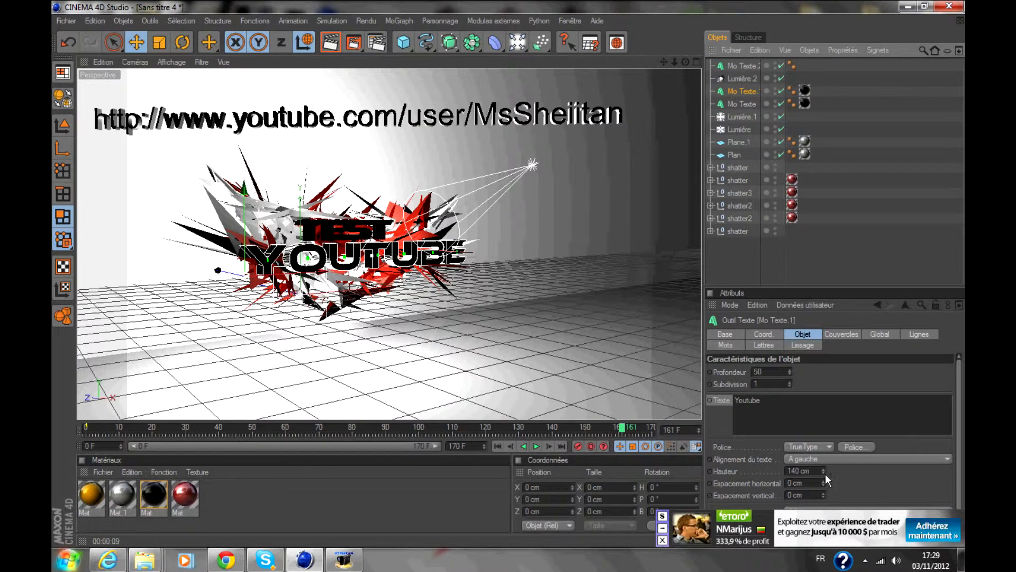
pyautogui.click(789, 373)
pyautogui.click(790, 373)
pyautogui.click(789, 373)
pyautogui.click(789, 373)
pyautogui.click(790, 373)
pyautogui.click(789, 374)
pyautogui.click(789, 373)
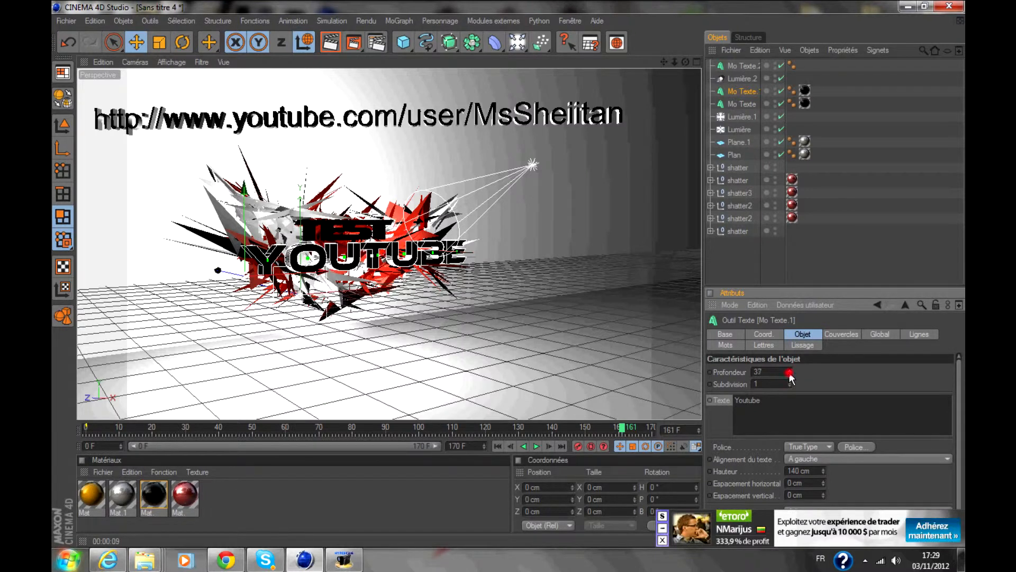
pyautogui.click(789, 373)
pyautogui.click(789, 373)
pyautogui.click(789, 373)
pyautogui.click(789, 373)
pyautogui.click(789, 373)
pyautogui.click(789, 373)
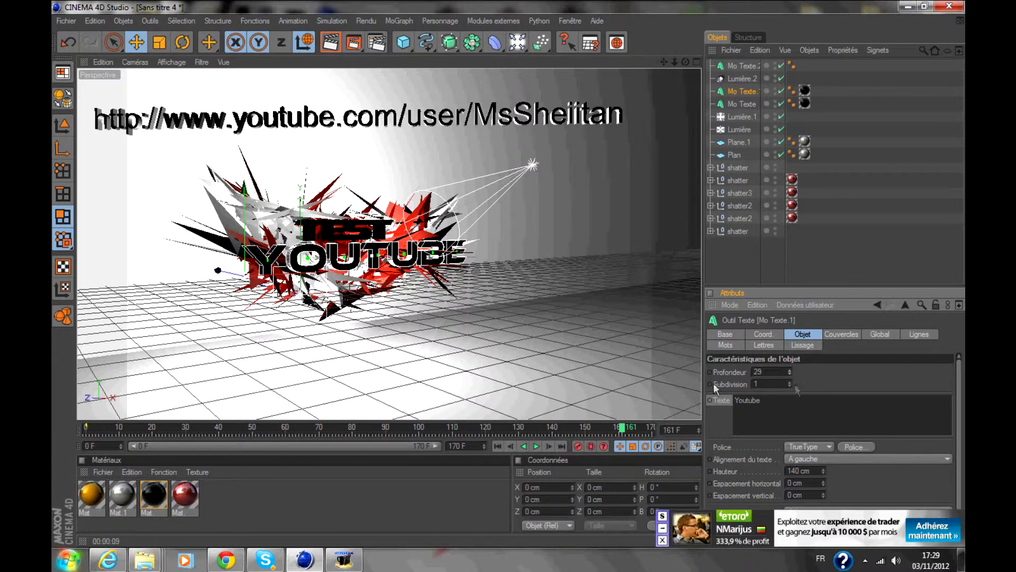
pyautogui.click(793, 253)
# - Change the channel address text's font to Space Age
pyautogui.click(741, 66)
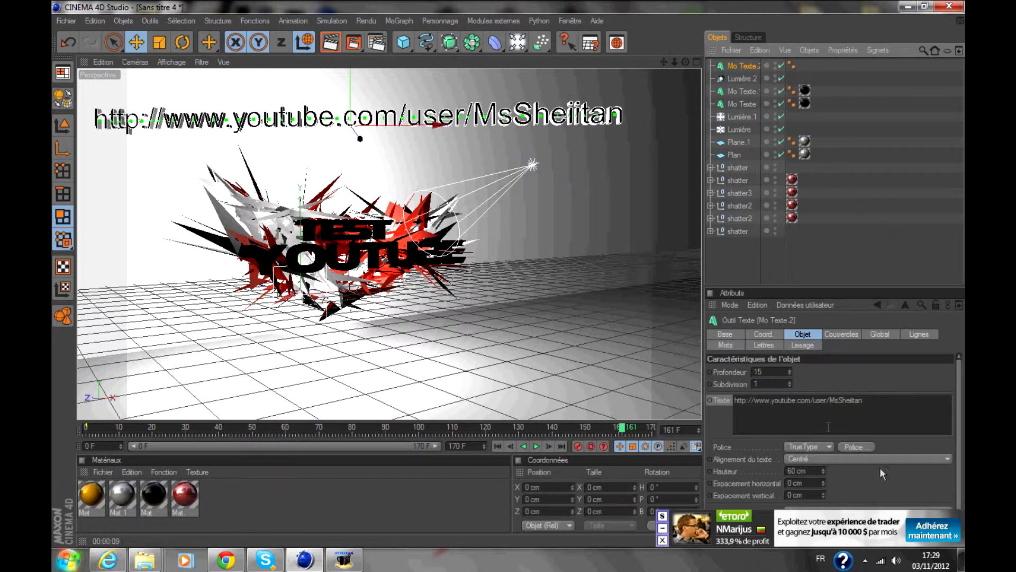
pyautogui.click(855, 448)
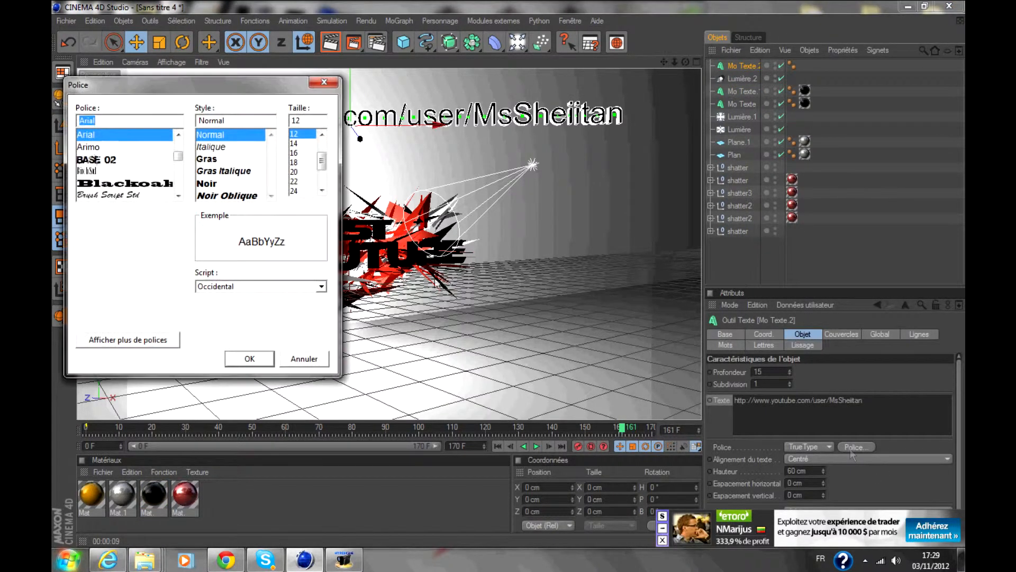
pyautogui.click(178, 195)
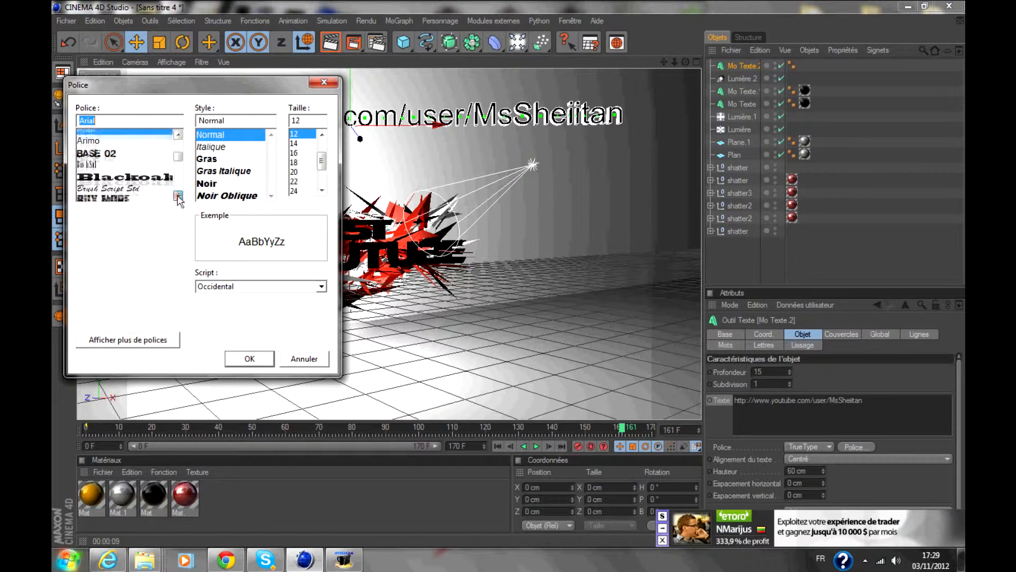
pyautogui.click(177, 195)
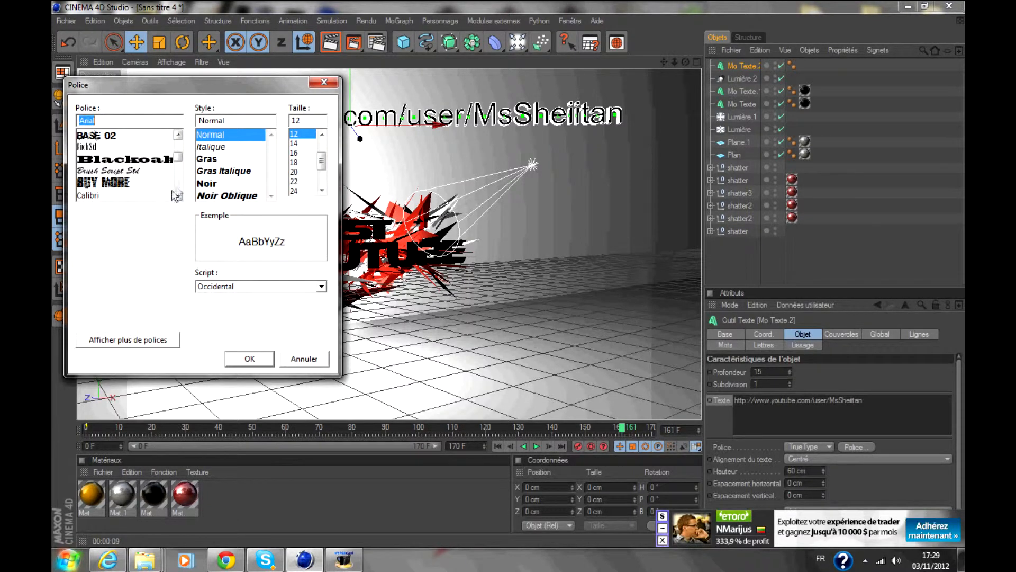
pyautogui.click(146, 170)
pyautogui.click(177, 197)
pyautogui.click(178, 196)
pyautogui.click(178, 196)
pyautogui.click(178, 196)
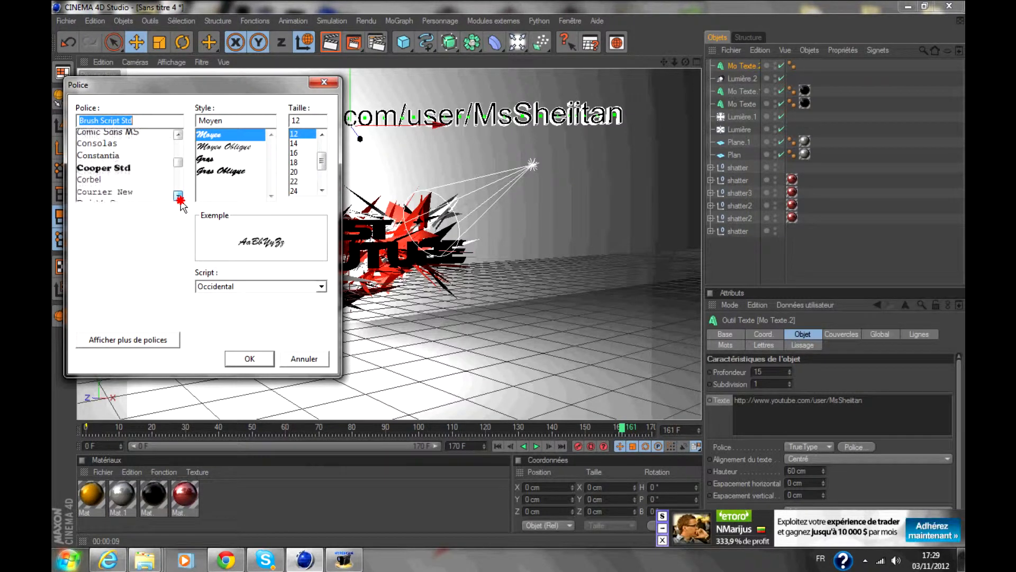
pyautogui.click(178, 196)
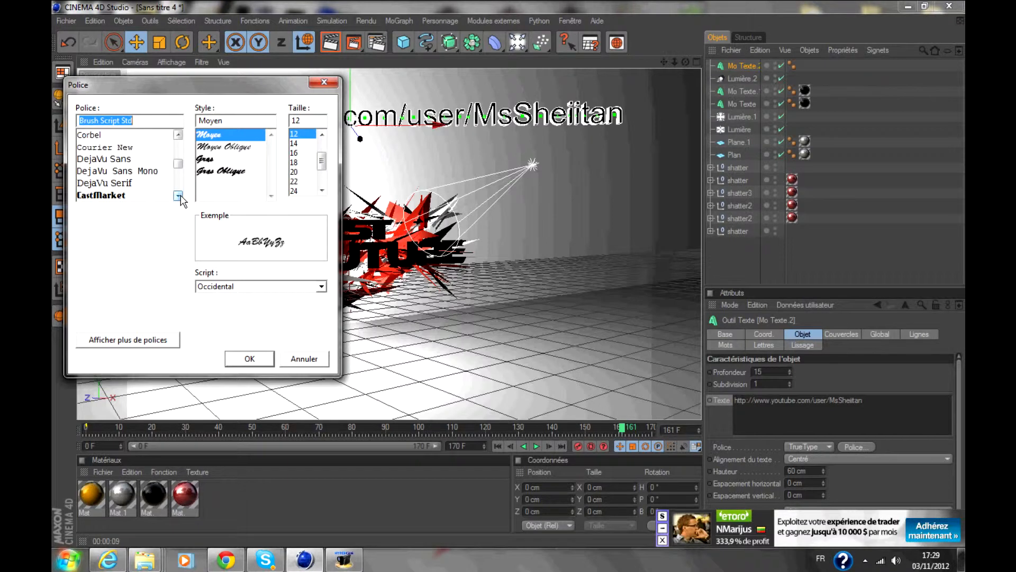
pyautogui.click(178, 196)
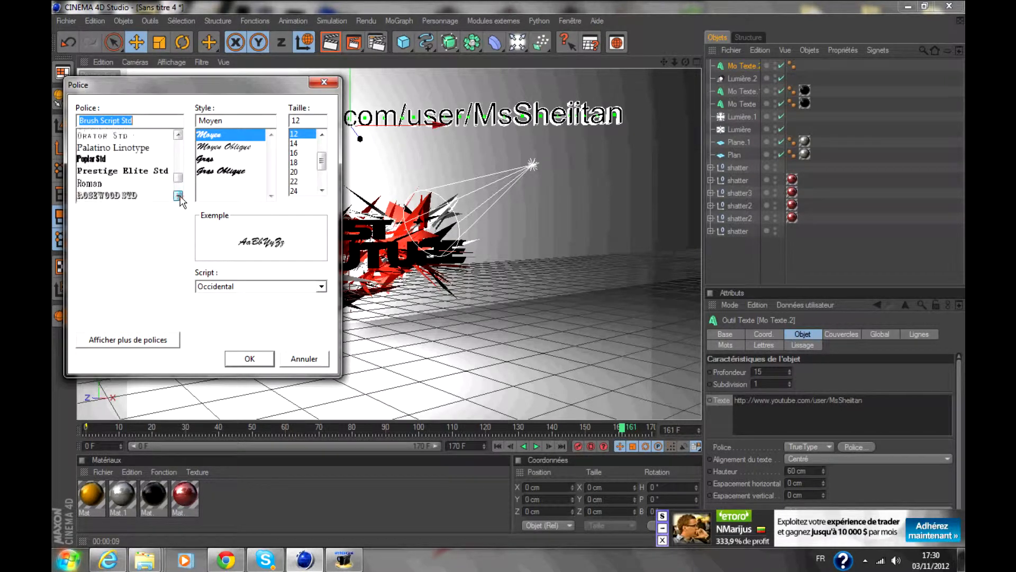
pyautogui.moveTo(179, 195); pyautogui.dragTo(178, 196)
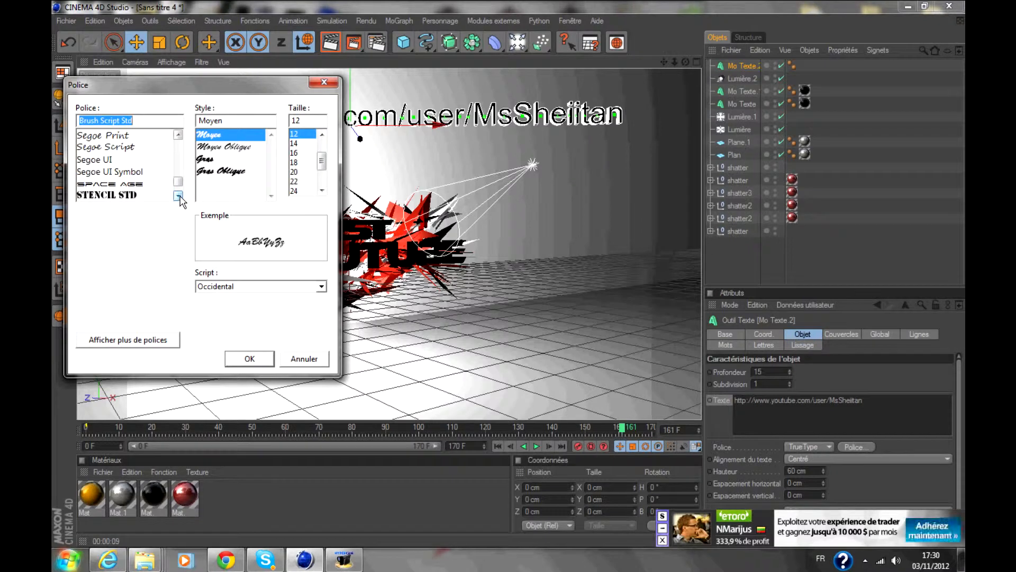
pyautogui.click(112, 184)
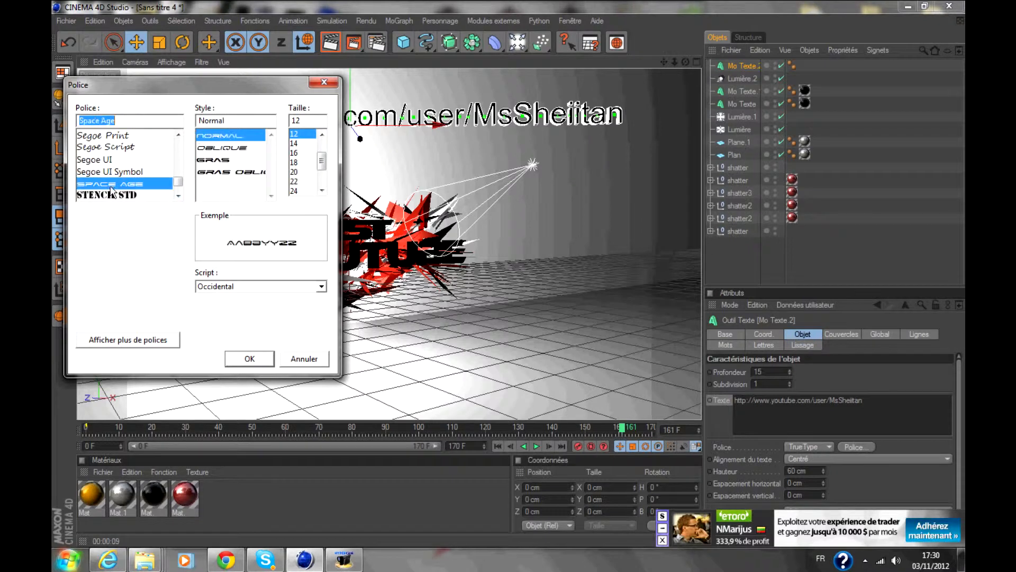
pyautogui.click(246, 358)
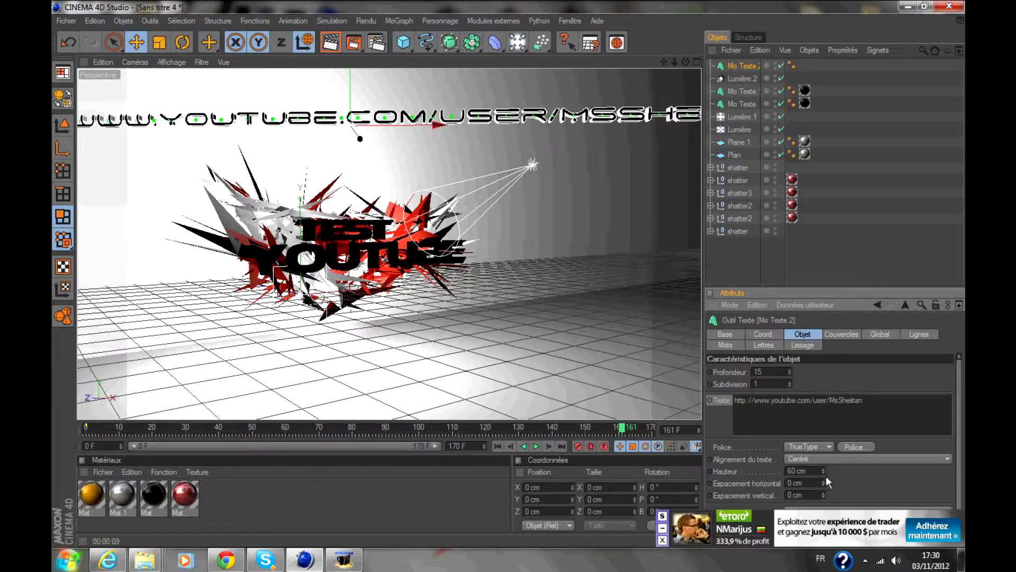
# - Set the channel address text's height to 39 cm and its Space Age font style to Gras (bold)
pyautogui.moveTo(823, 475); pyautogui.dragTo(825, 468)
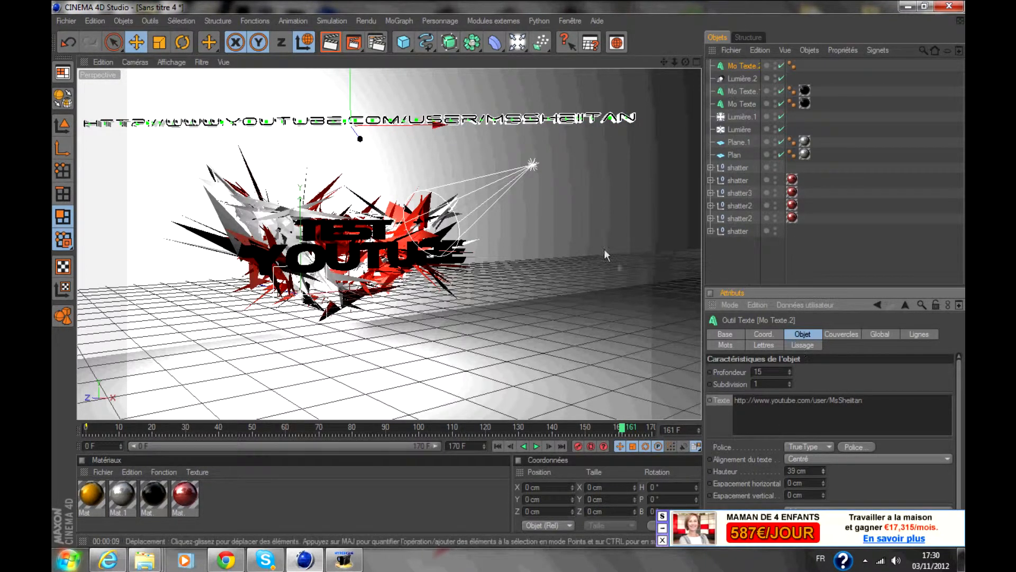
pyautogui.click(855, 448)
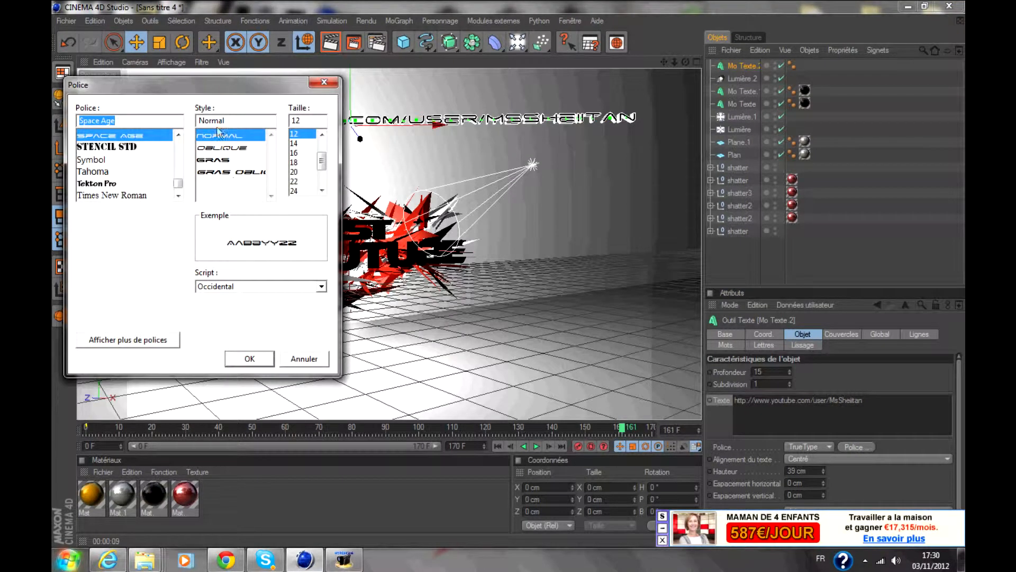
pyautogui.click(214, 160)
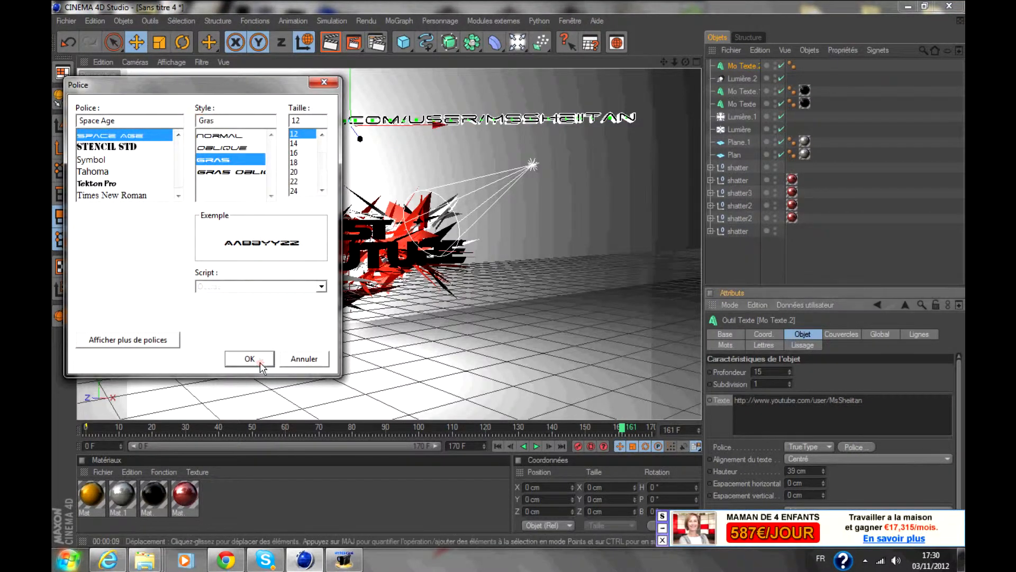
pyautogui.click(250, 359)
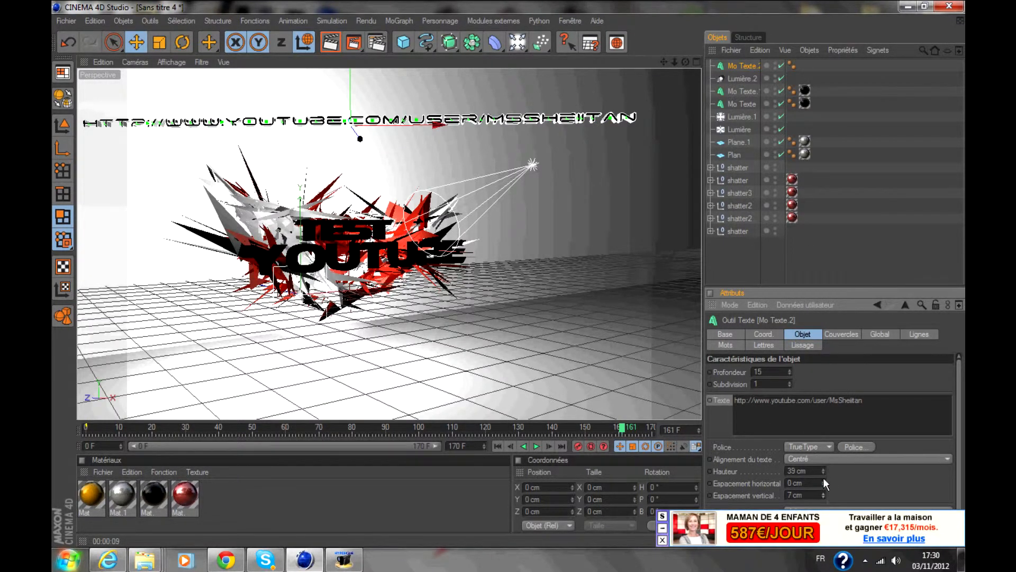
# - Tighten the channel address text's horizontal spacing to -4 cm
pyautogui.moveTo(823, 482); pyautogui.dragTo(824, 479)
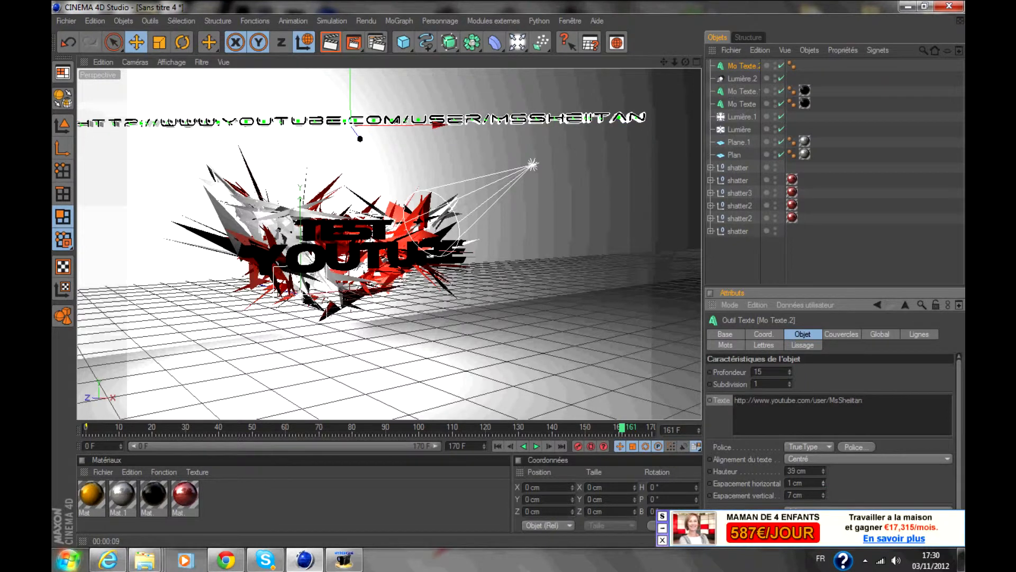
pyautogui.click(823, 485)
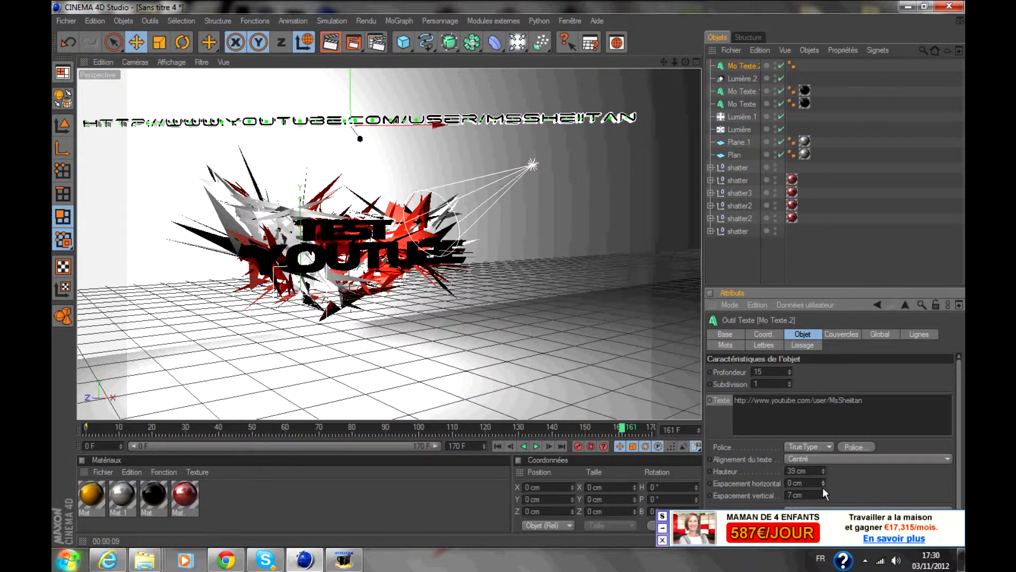
pyautogui.click(823, 485)
pyautogui.click(823, 485)
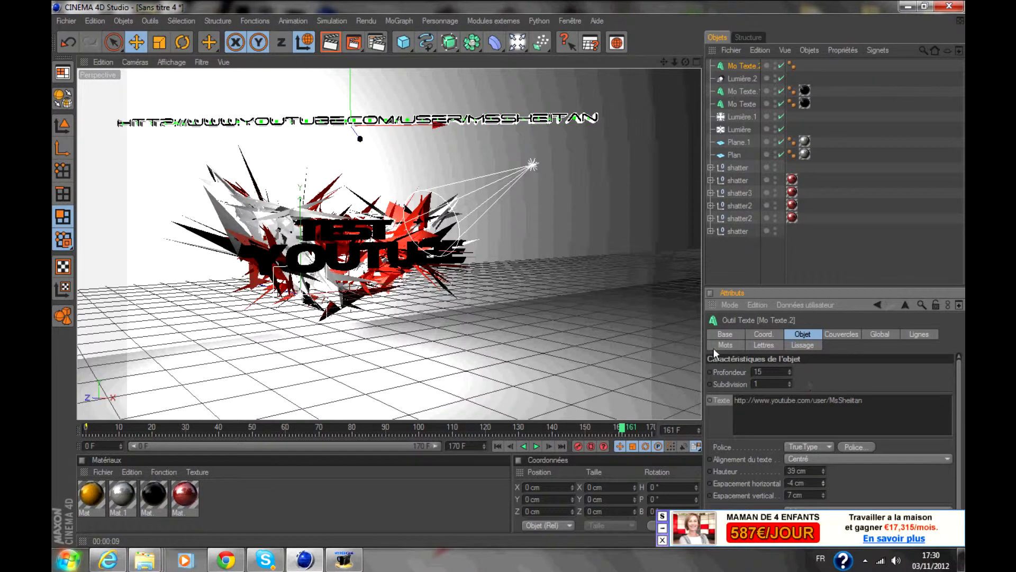
# - Apply the orange-yellow material Mat to the channel address text, and render the view to check it
pyautogui.moveTo(99, 499); pyautogui.dragTo(750, 68)
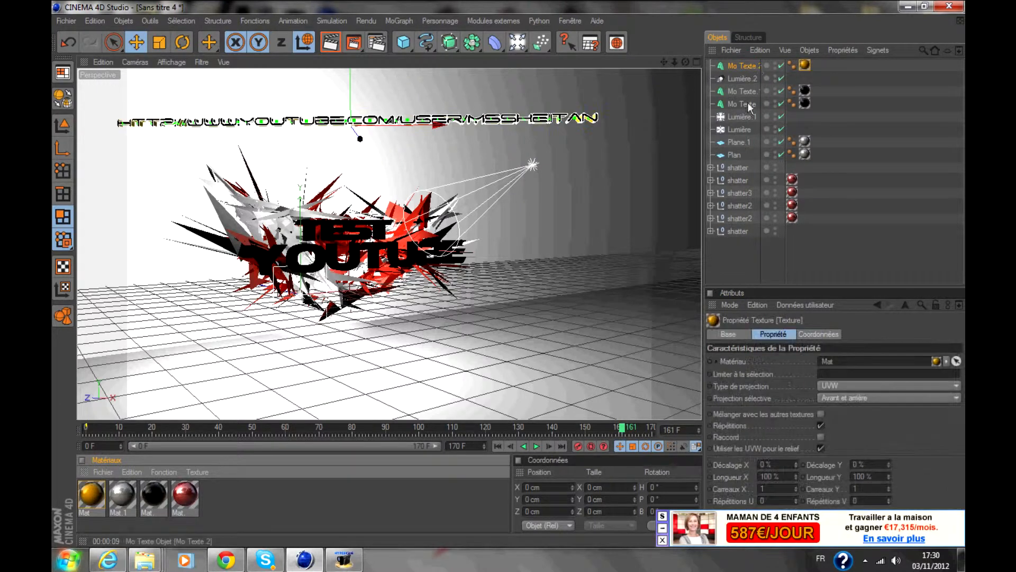
pyautogui.click(330, 42)
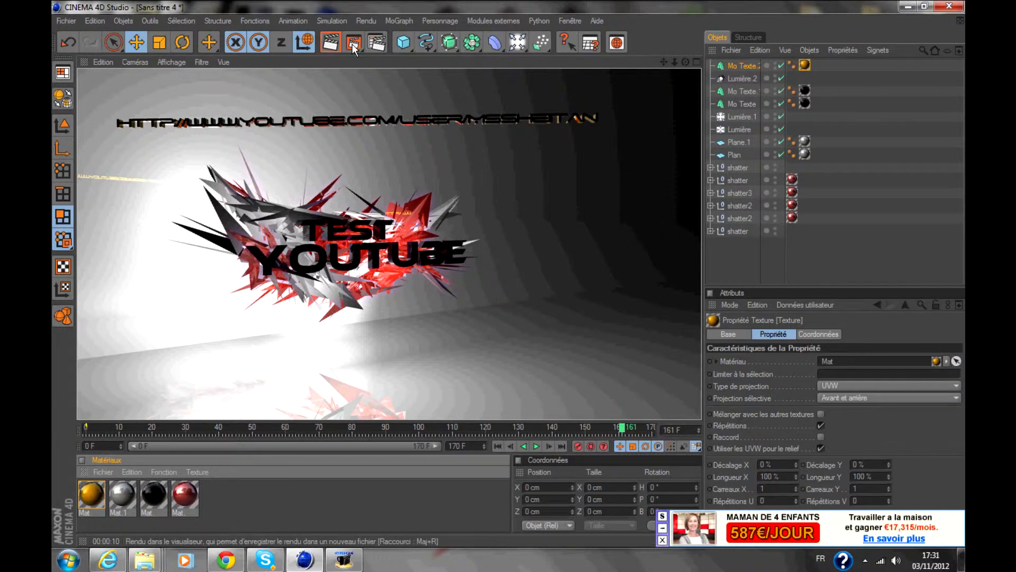
# - Try an additional omni light in the scene, and delete it
pyautogui.click(518, 45)
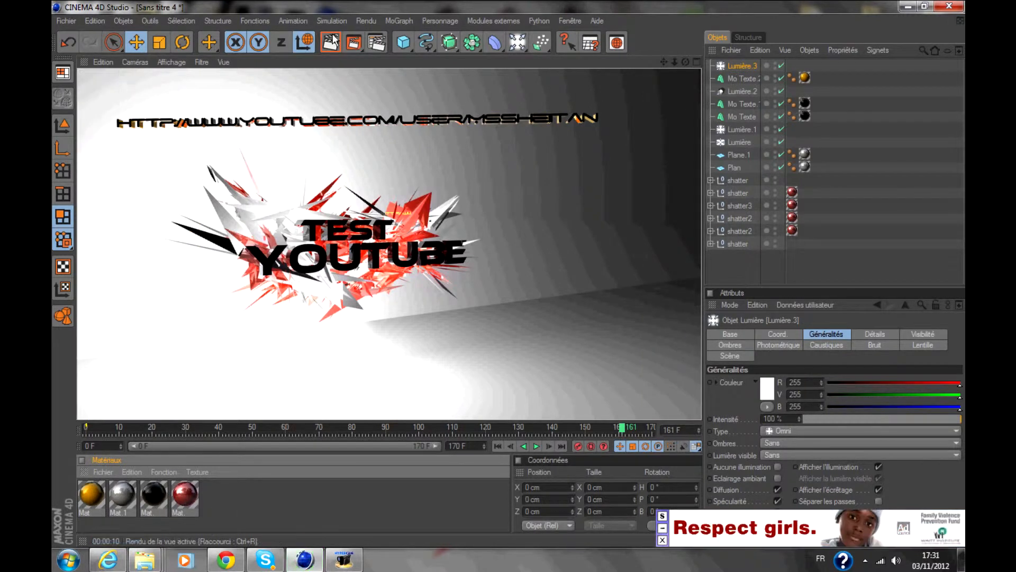
pyautogui.click(746, 68)
pyautogui.press('Delete')
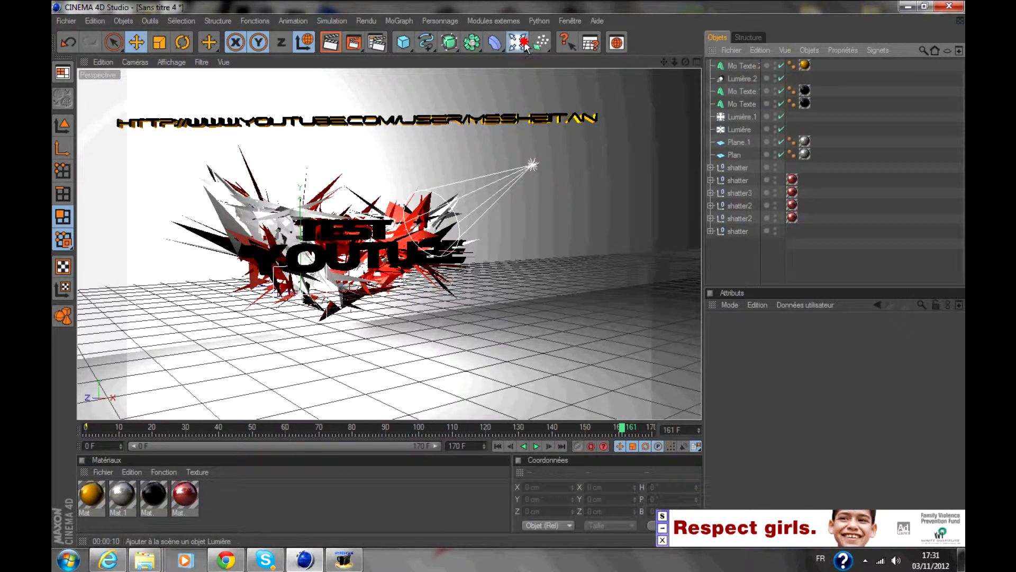
# - Add a Soleil (sun) light, move it away from its starting position, and render the view with it
pyautogui.click(526, 46)
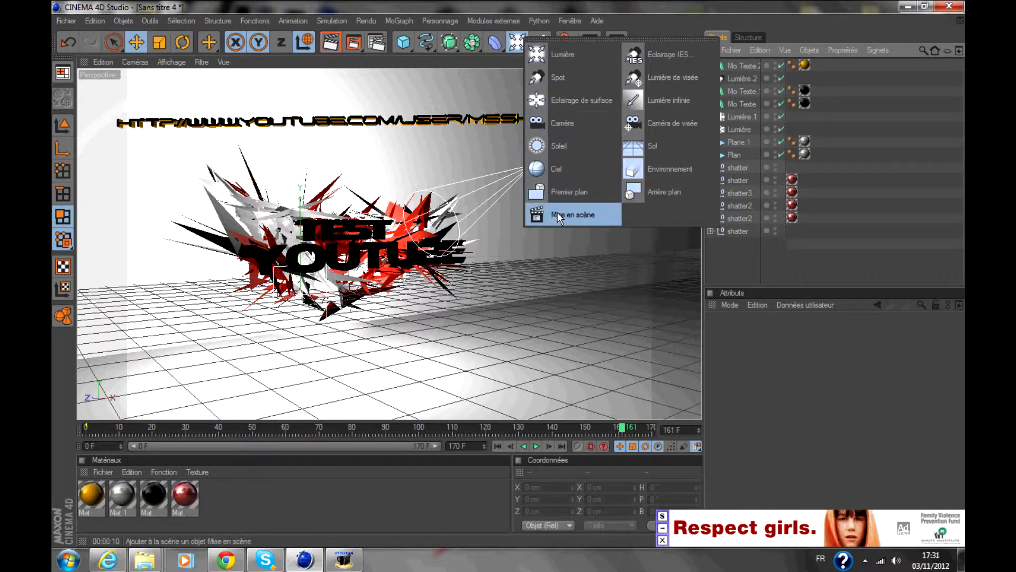
pyautogui.click(568, 146)
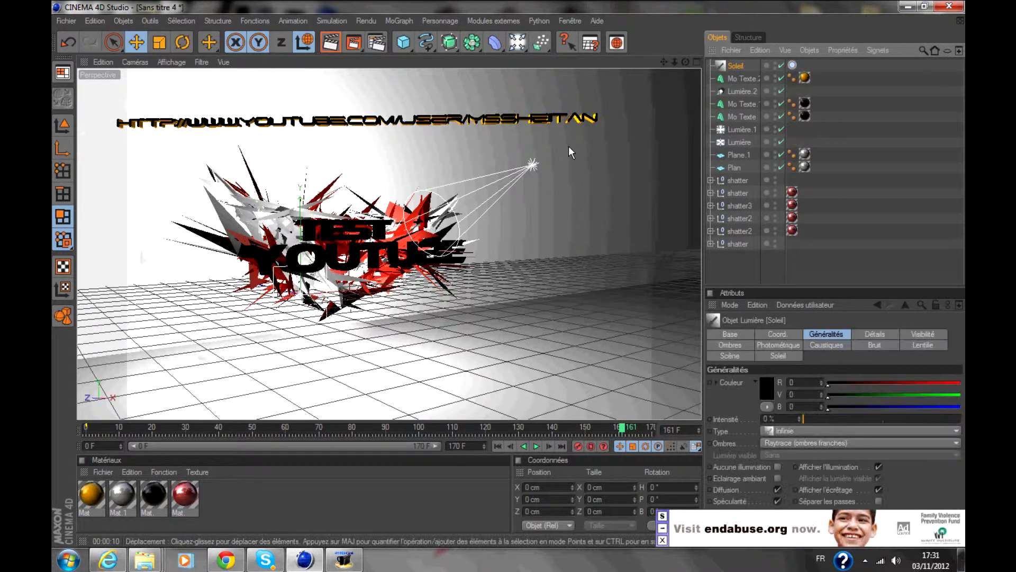
pyautogui.moveTo(157, 353); pyautogui.dragTo(188, 371)
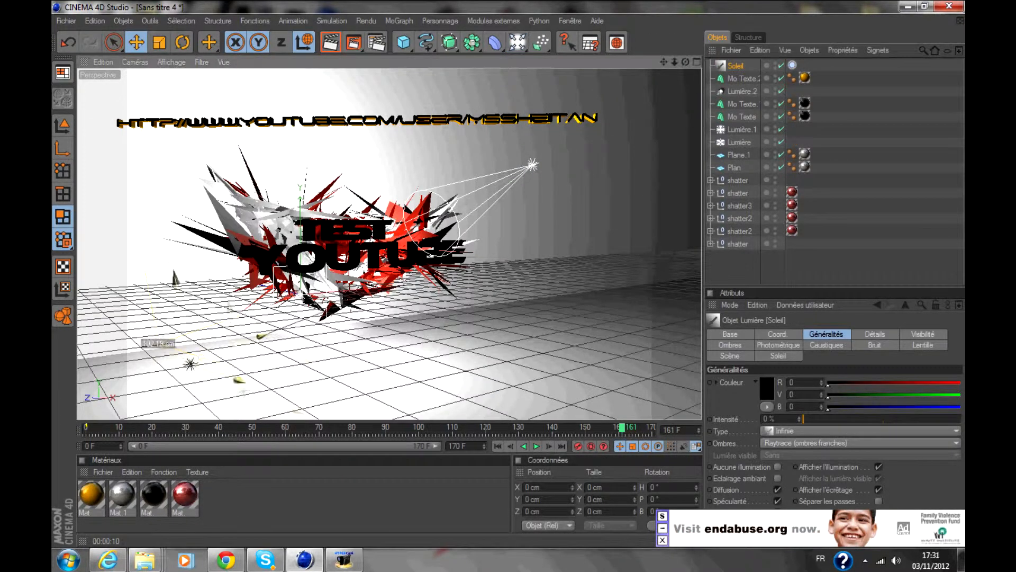
pyautogui.moveTo(436, 346); pyautogui.dragTo(690, 108)
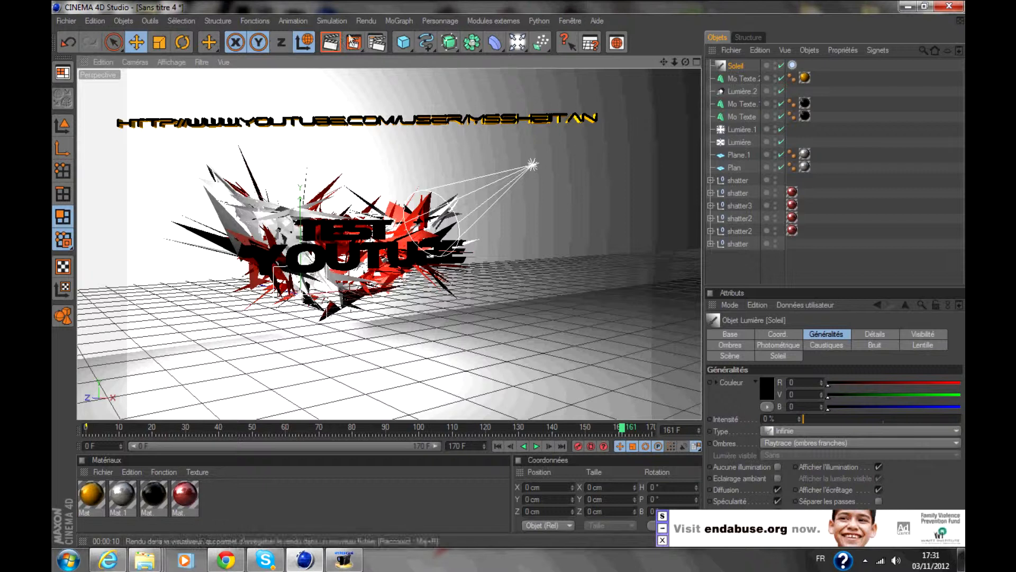
pyautogui.click(332, 43)
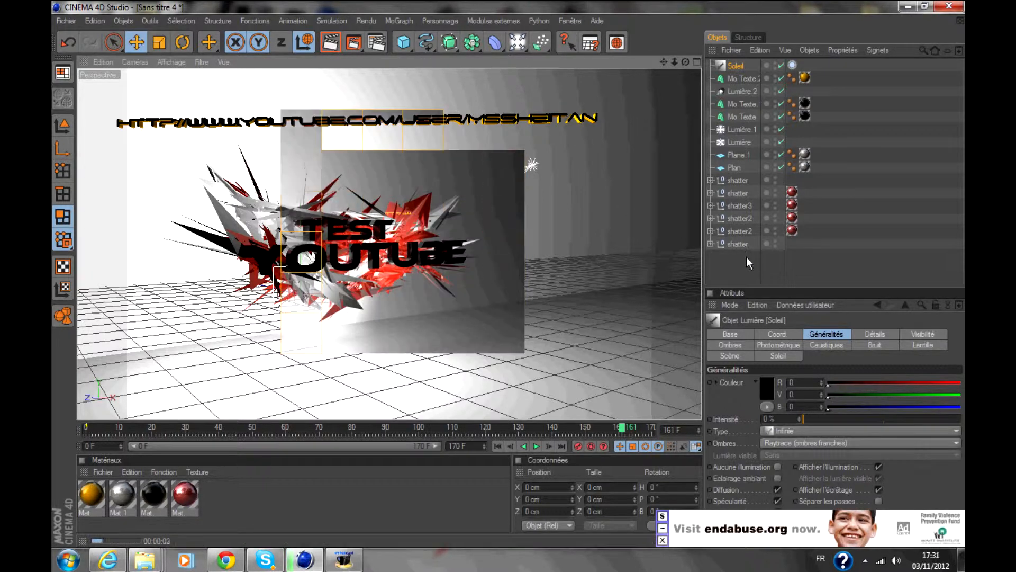
# - Add a Spot light to the scene, raise it above the channel address text, and shift it along its X axis beyond the text's right end
pyautogui.click(759, 272)
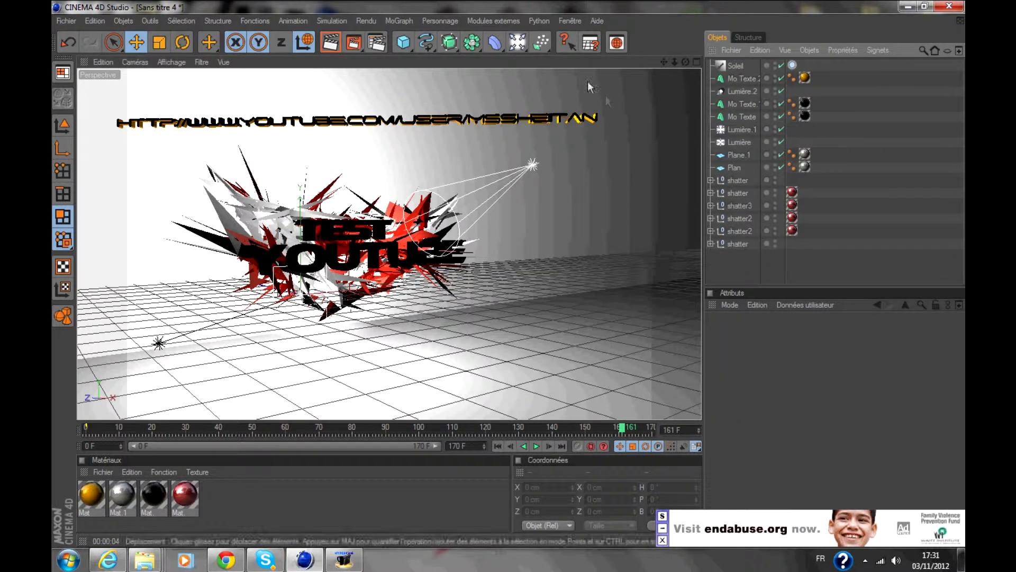
pyautogui.click(519, 43)
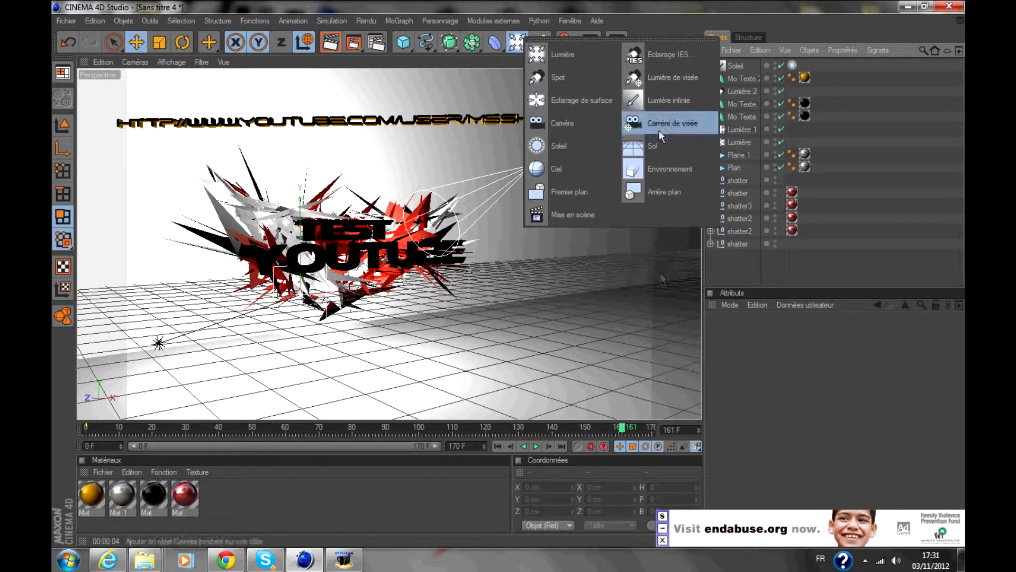
pyautogui.click(563, 77)
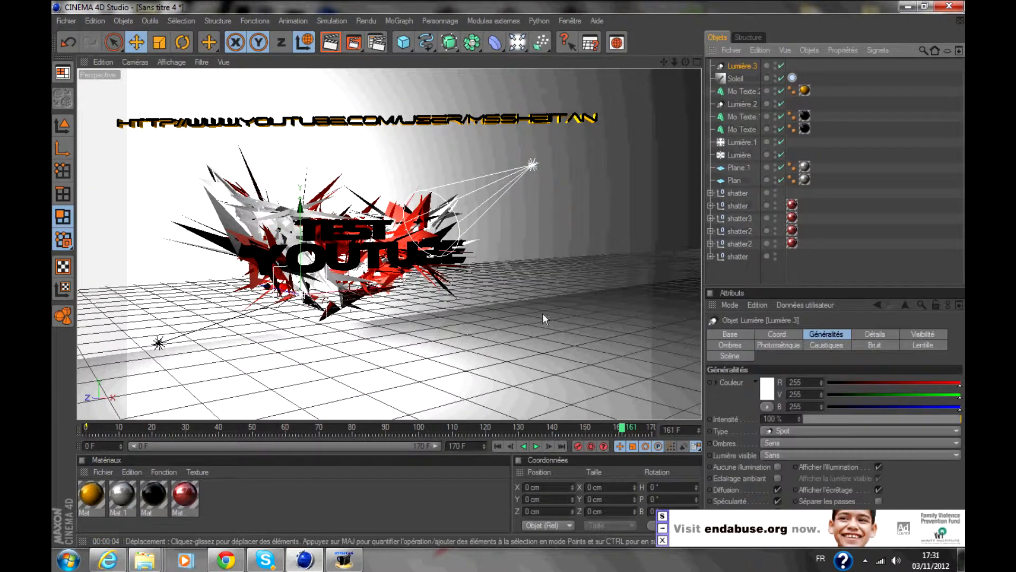
pyautogui.moveTo(300, 207); pyautogui.dragTo(300, 308)
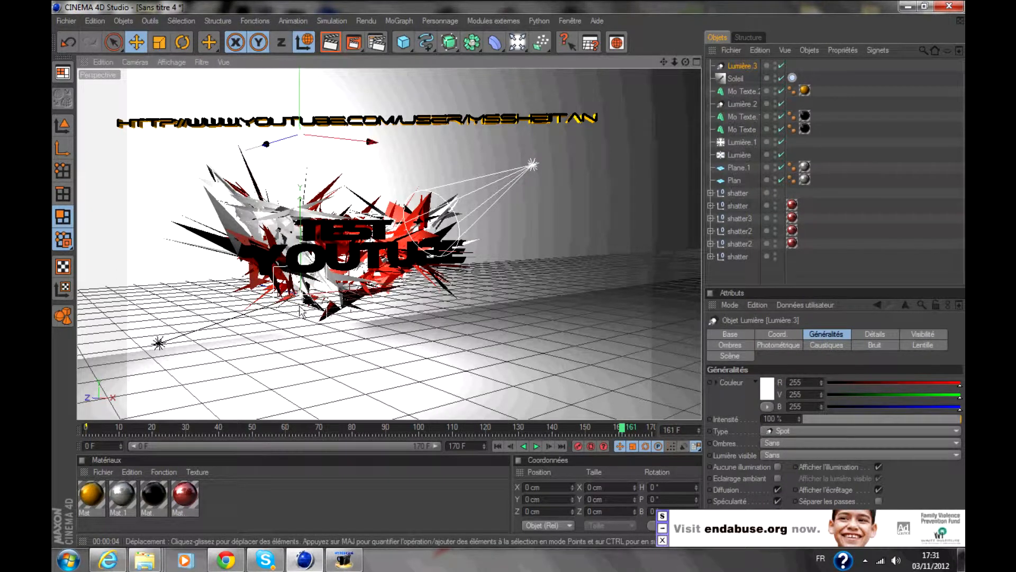
pyautogui.moveTo(371, 142); pyautogui.dragTo(632, 170)
pyautogui.moveTo(586, 127); pyautogui.dragTo(586, 52)
pyautogui.moveTo(587, 90); pyautogui.dragTo(784, 106)
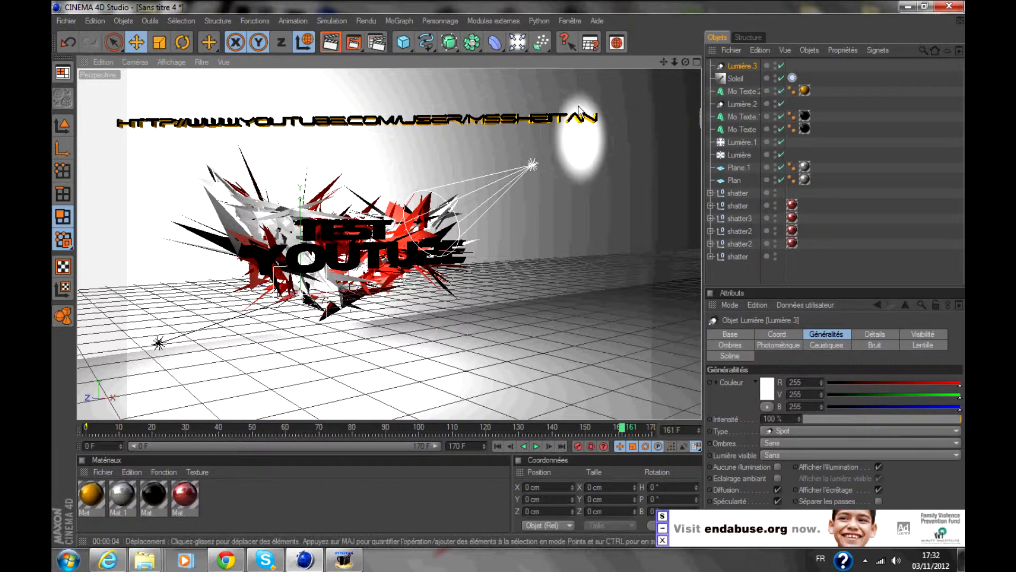
# - Move the new spot light farther along X and back along Z to widen its beam on the wall, and render the view
pyautogui.moveTo(688, 61); pyautogui.dragTo(660, 59)
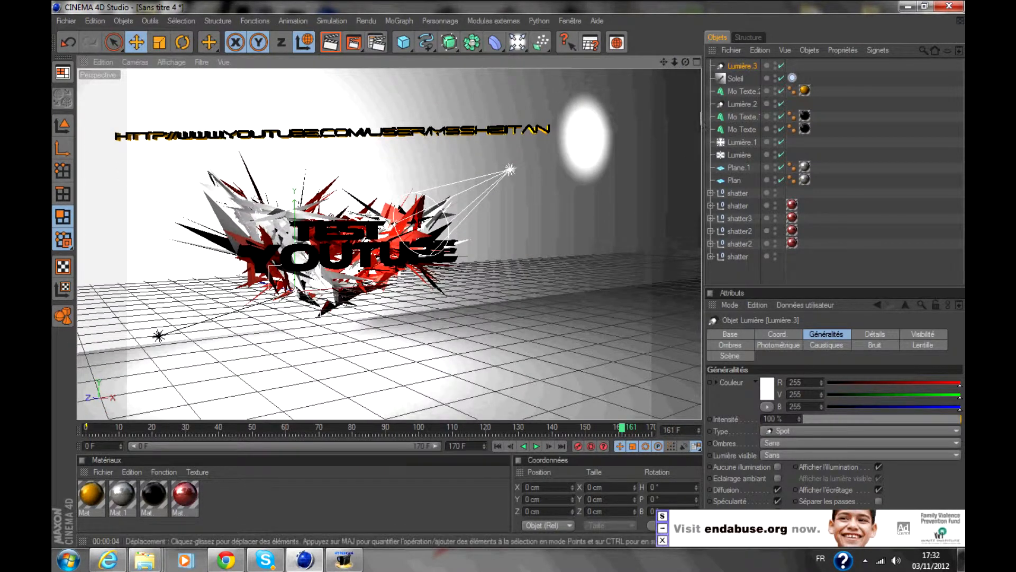
pyautogui.moveTo(702, 121)
pyautogui.mouseDown()
pyautogui.moveTo(816, 122)
pyautogui.moveTo(622, 141)
pyautogui.moveTo(694, 130)
pyautogui.mouseUp()
pyautogui.moveTo(807, 121); pyautogui.dragTo(710, 99)
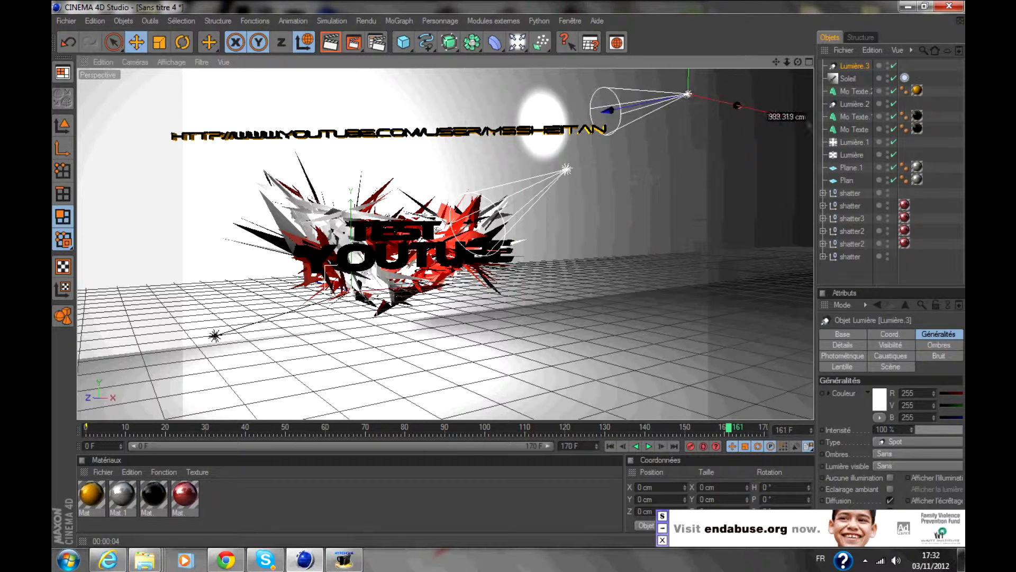
pyautogui.moveTo(602, 111); pyautogui.dragTo(665, 99)
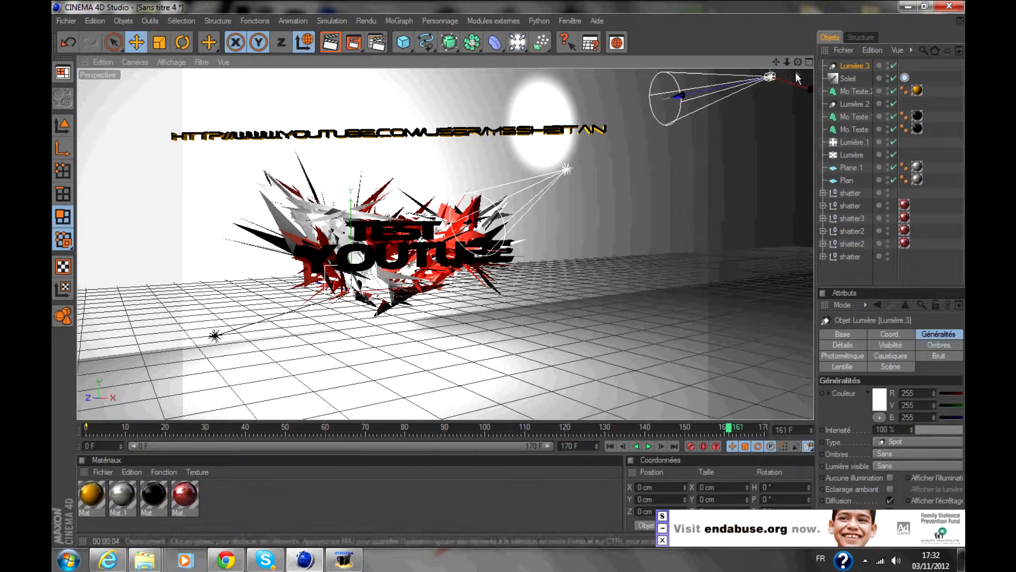
pyautogui.moveTo(772, 76); pyautogui.dragTo(747, 114)
pyautogui.moveTo(624, 117); pyautogui.dragTo(868, 77)
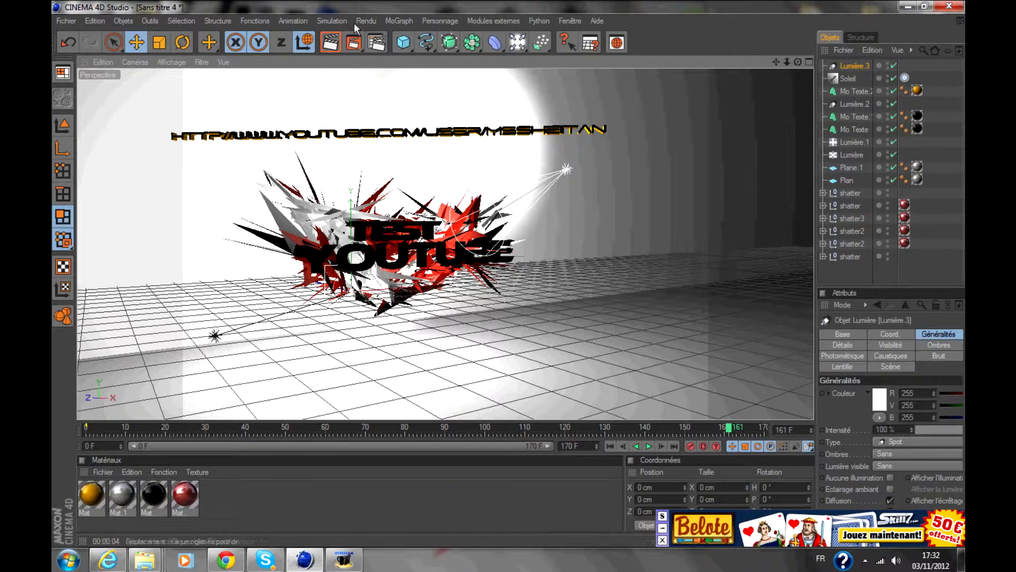
pyautogui.click(337, 48)
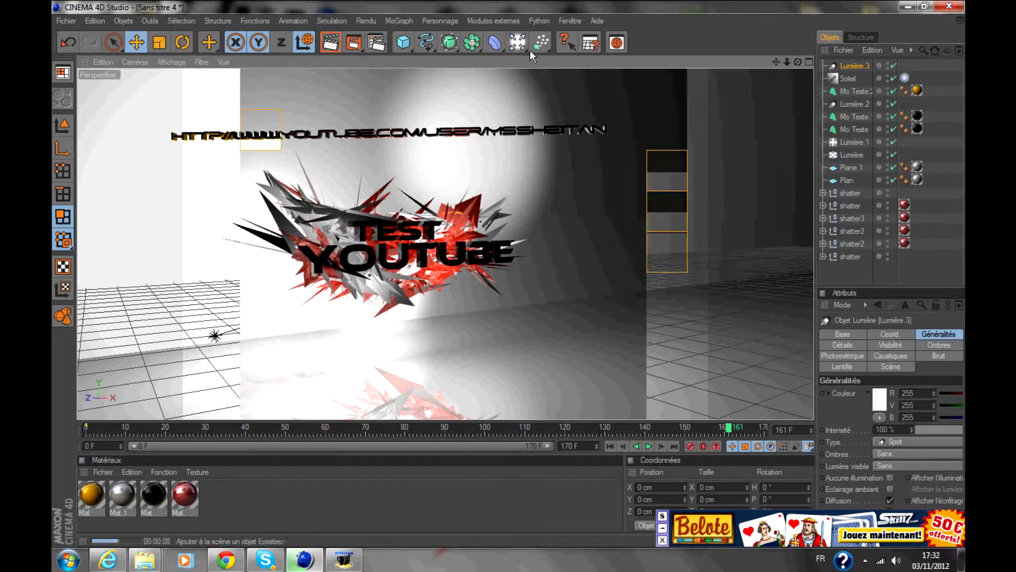
pyautogui.moveTo(518, 47); pyautogui.dragTo(561, 217)
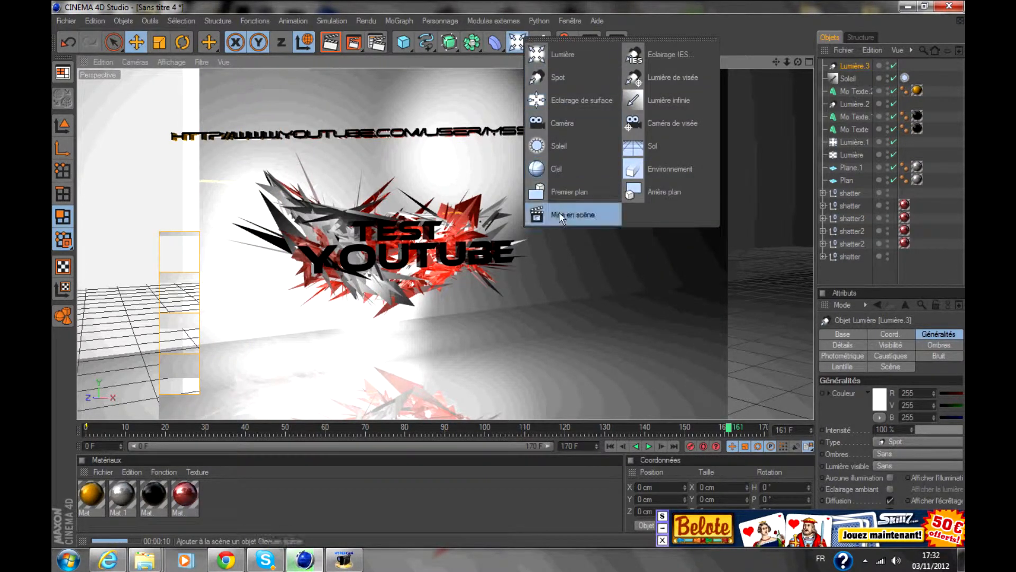
pyautogui.click(502, 492)
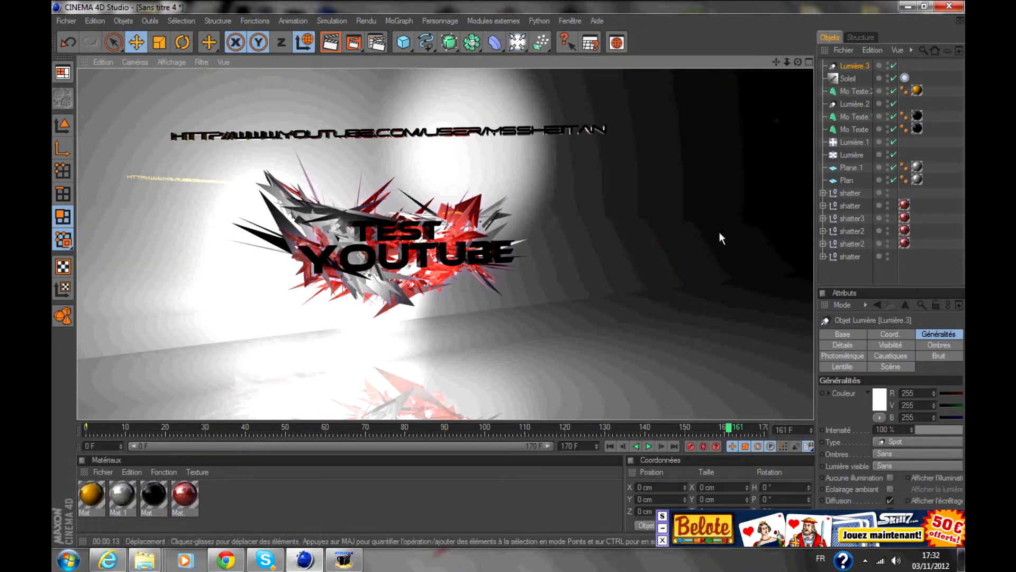
# - Examine the new spot light's placement and the lit area of the planes from close up and far away
pyautogui.moveTo(797, 65)
pyautogui.mouseDown()
pyautogui.moveTo(741, 65)
pyautogui.moveTo(783, 65)
pyautogui.moveTo(794, 106)
pyautogui.moveTo(794, 31)
pyautogui.moveTo(797, 62)
pyautogui.moveTo(798, 50)
pyautogui.moveTo(787, 63)
pyautogui.mouseUp()
pyautogui.scroll(2, 720, 249)
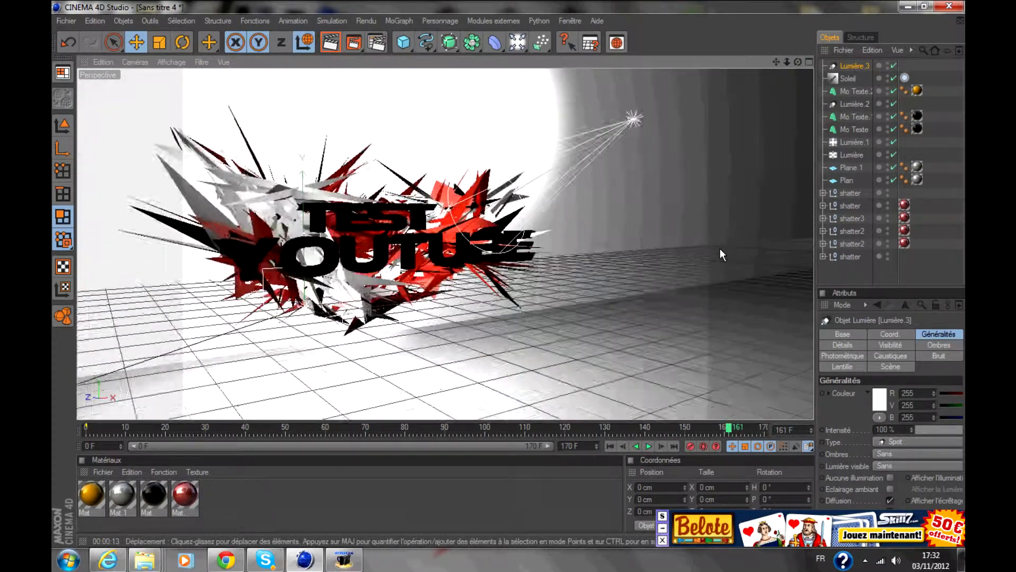
pyautogui.scroll(-5, 722, 248)
pyautogui.scroll(-8, 728, 249)
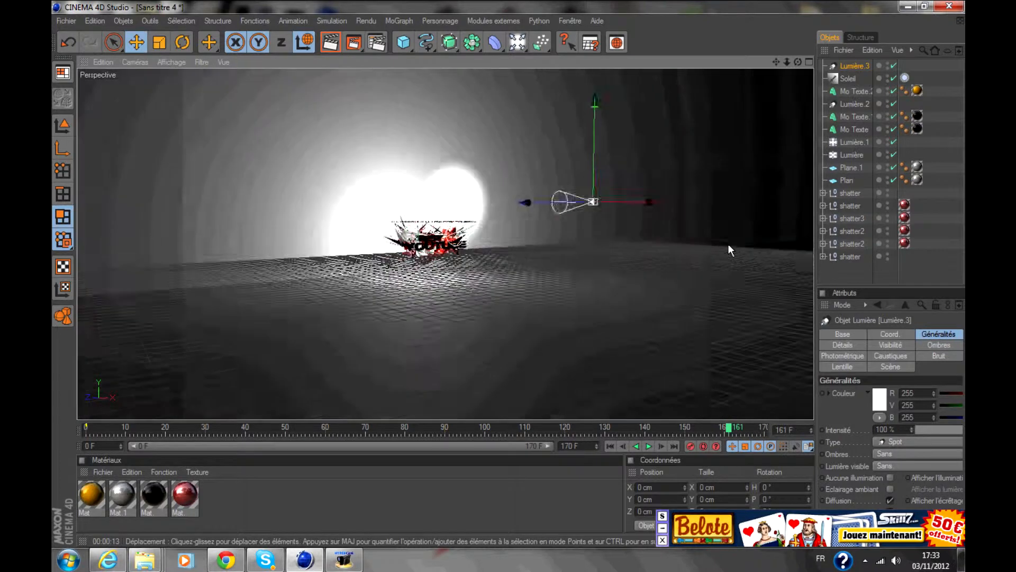
pyautogui.scroll(-6, 735, 247)
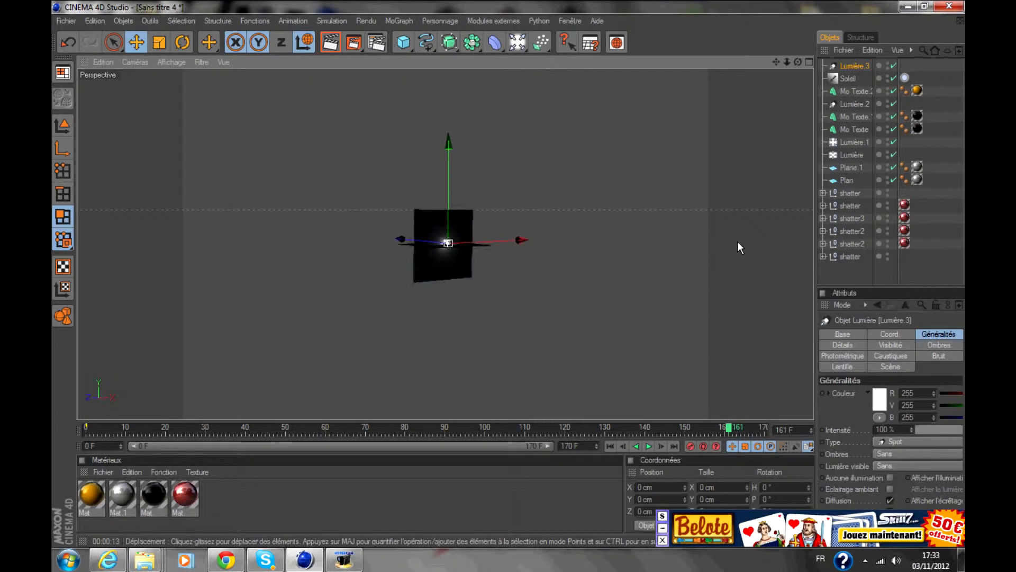
pyautogui.scroll(10, 738, 240)
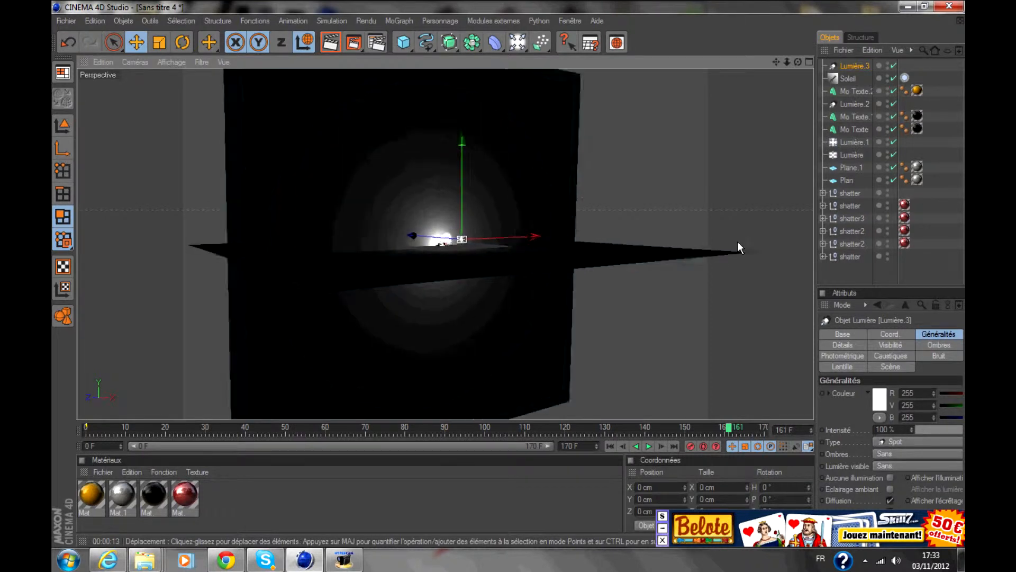
pyautogui.scroll(10, 737, 236)
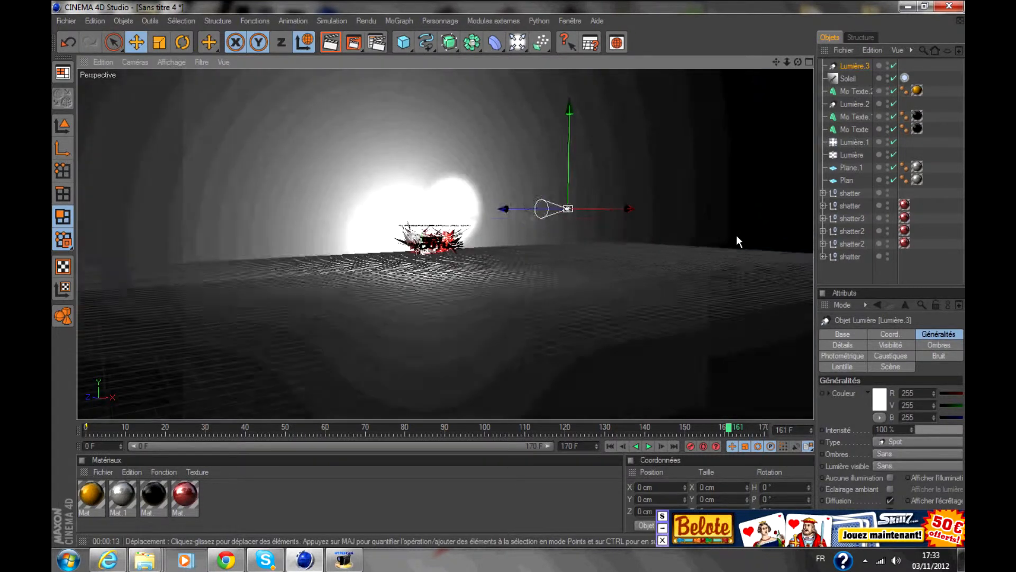
pyautogui.scroll(10, 737, 236)
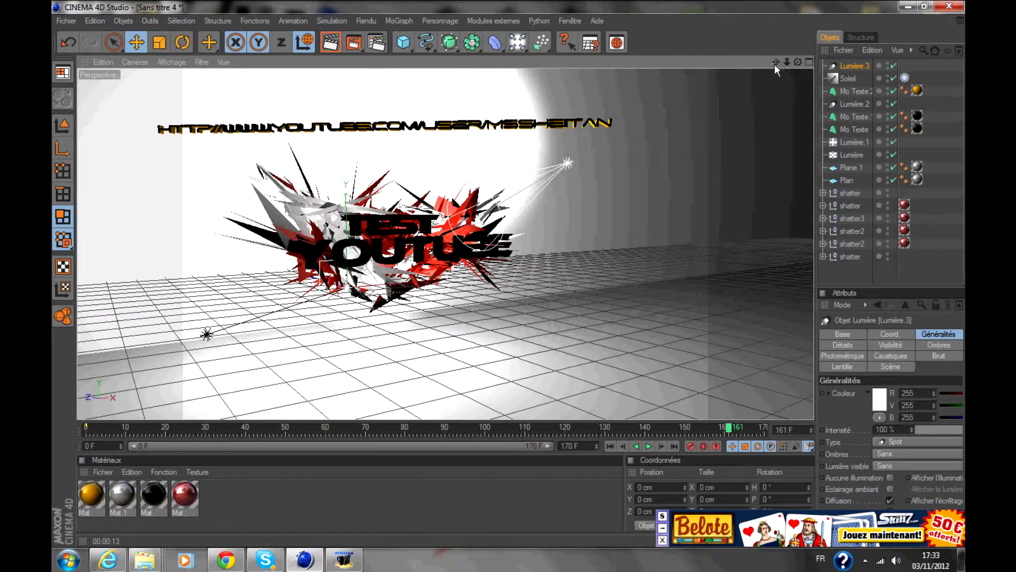
# - Reframe the perspective view so the texts and shatter sit closer to the middle of the render area
pyautogui.moveTo(776, 62); pyautogui.dragTo(804, 130)
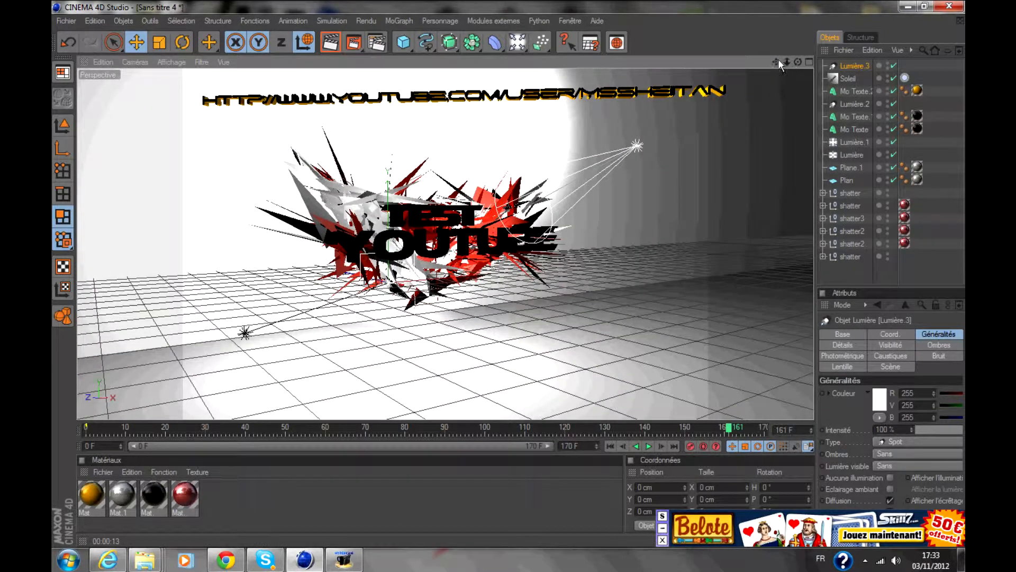
pyautogui.moveTo(776, 62)
pyautogui.mouseDown()
pyautogui.moveTo(760, 65)
pyautogui.moveTo(755, 85)
pyautogui.moveTo(764, 88)
pyautogui.moveTo(765, 45)
pyautogui.moveTo(777, 59)
pyautogui.mouseUp()
pyautogui.scroll(-2, 734, 148)
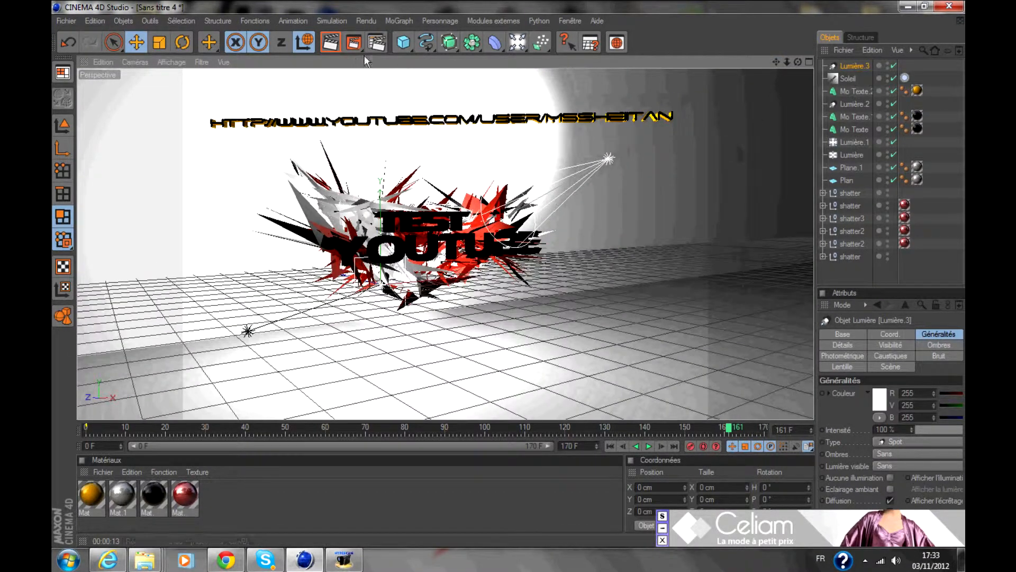
# - Increase the output height in the render settings, with the width at 1920 pixels
pyautogui.click(377, 43)
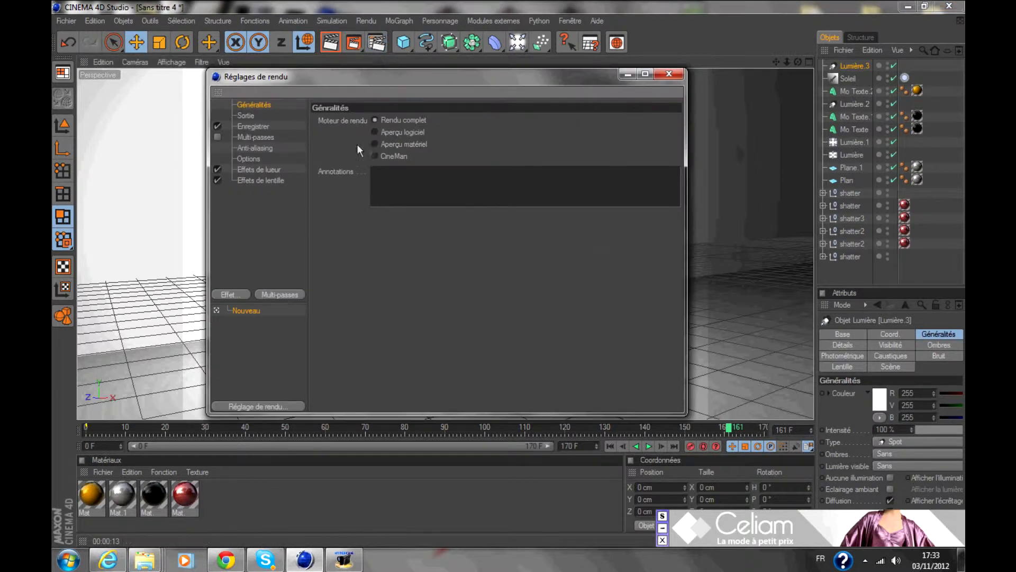
pyautogui.click(244, 115)
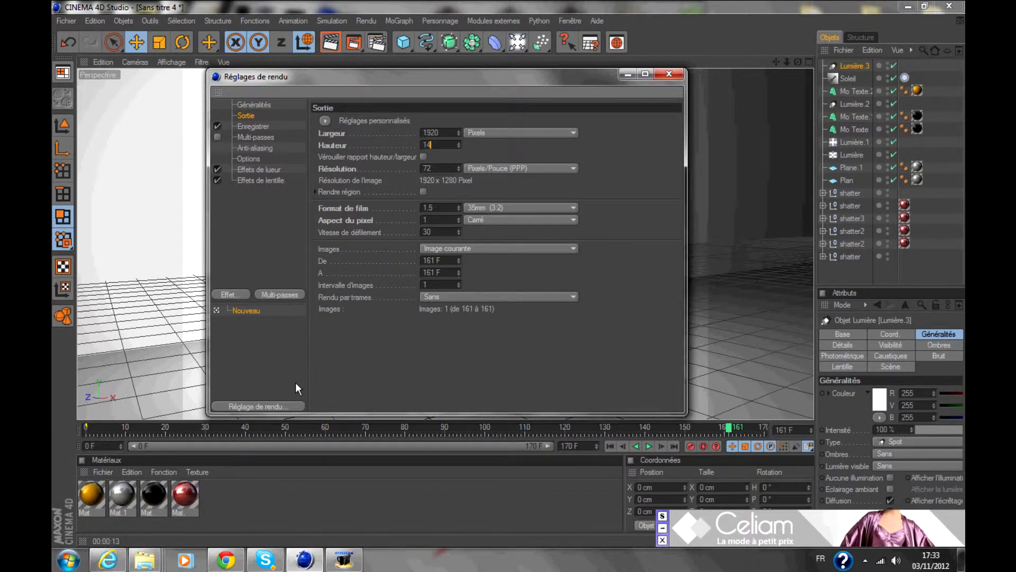
pyautogui.click(669, 73)
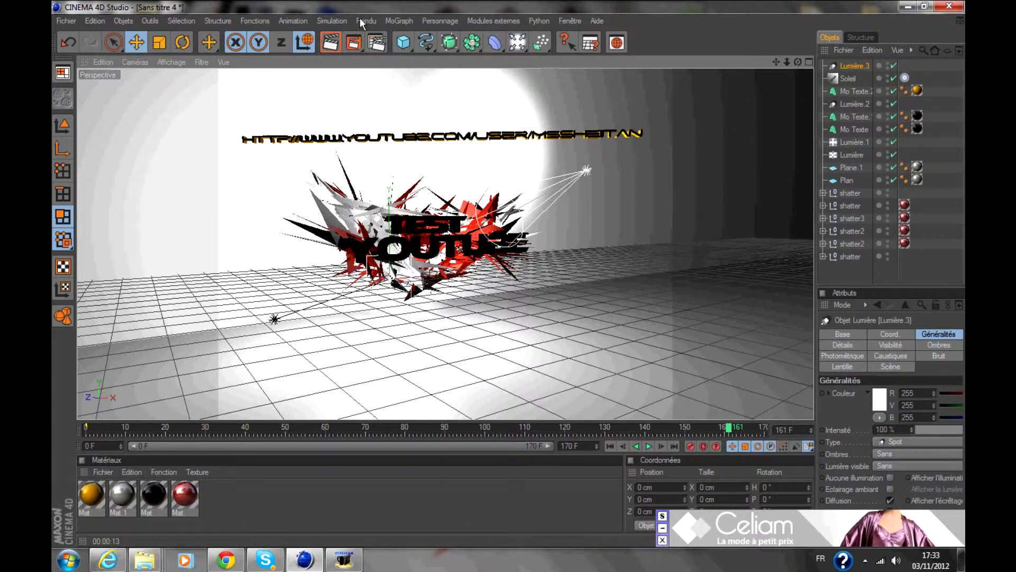
# - Shift the composition lower in the perspective view and adjust the view distance to suit the new render frame
pyautogui.moveTo(774, 62); pyautogui.dragTo(792, 210)
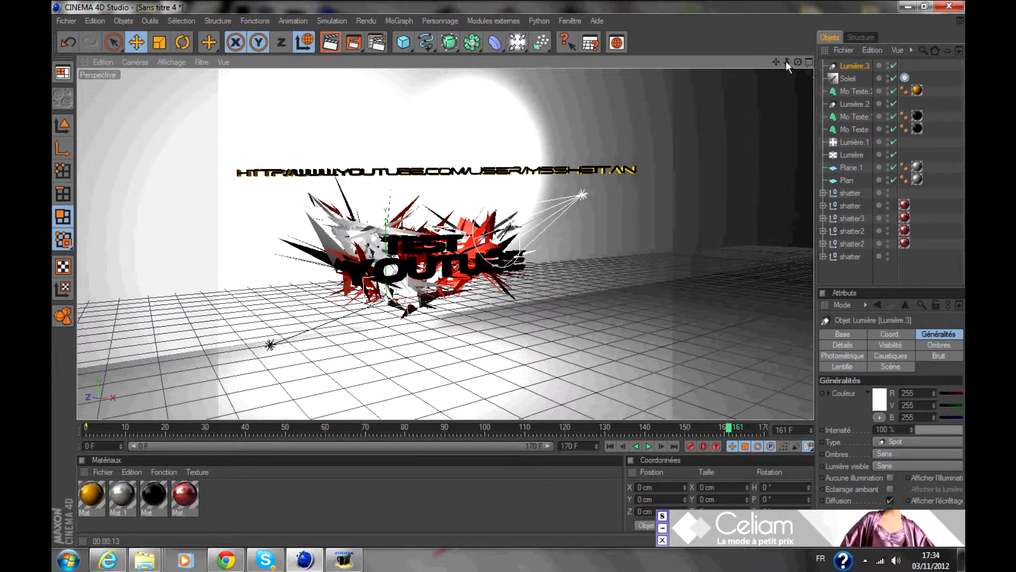
pyautogui.moveTo(787, 62); pyautogui.dragTo(682, 62)
pyautogui.scroll(3, 715, 175)
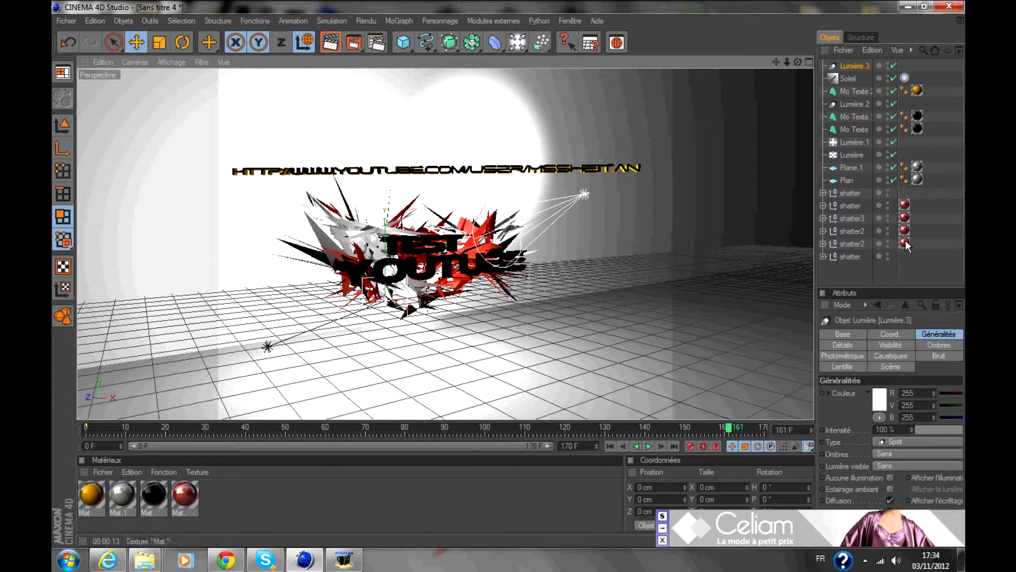
# - Delete the Soleil light from the scene
pyautogui.click(849, 79)
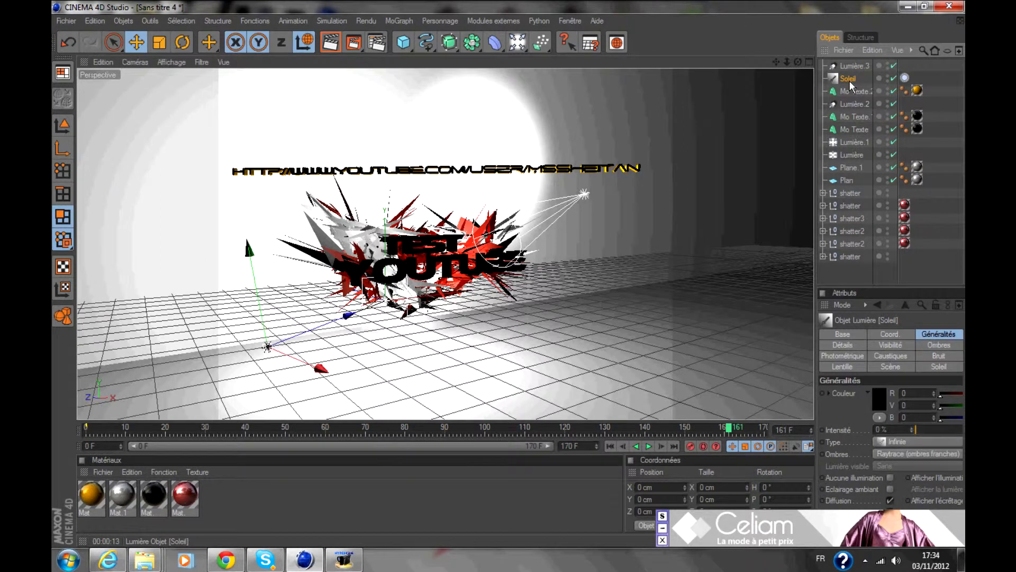
pyautogui.press('Delete')
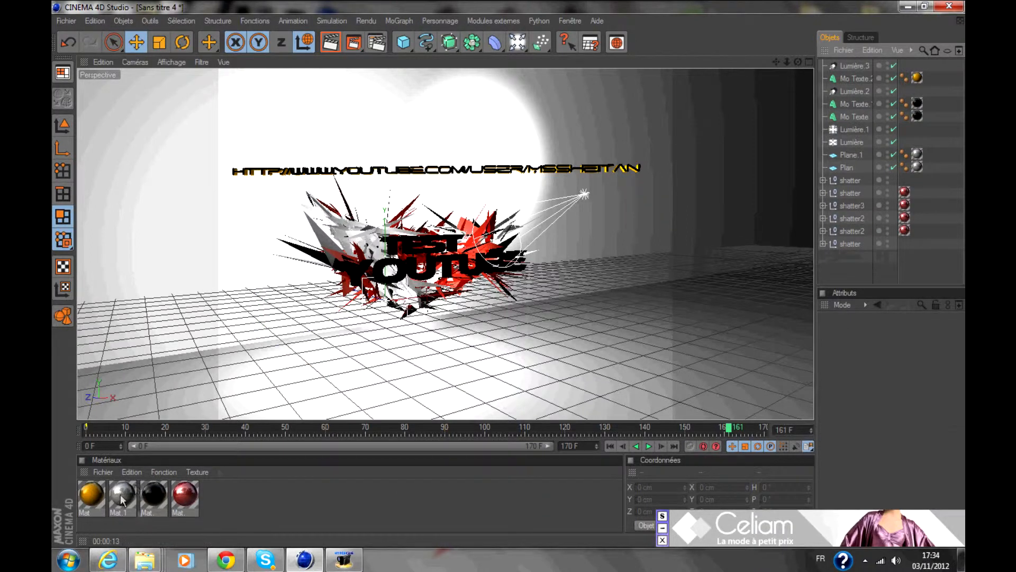
# - Try the black material on the second shatter object, and put the red material back on it
pyautogui.moveTo(125, 508); pyautogui.dragTo(325, 441)
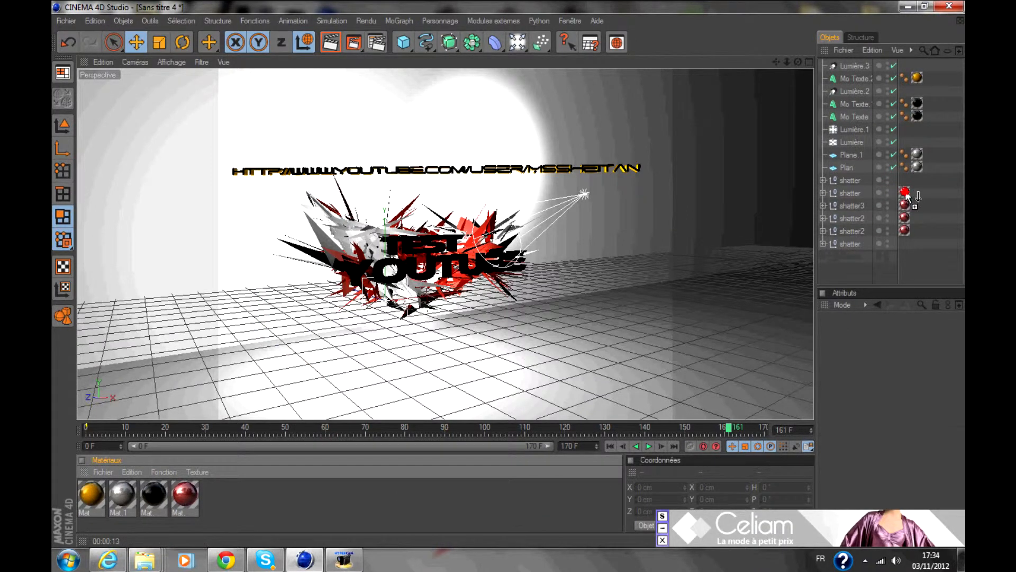
pyautogui.moveTo(906, 194)
pyautogui.mouseDown()
pyautogui.moveTo(907, 205)
pyautogui.moveTo(906, 194)
pyautogui.mouseUp()
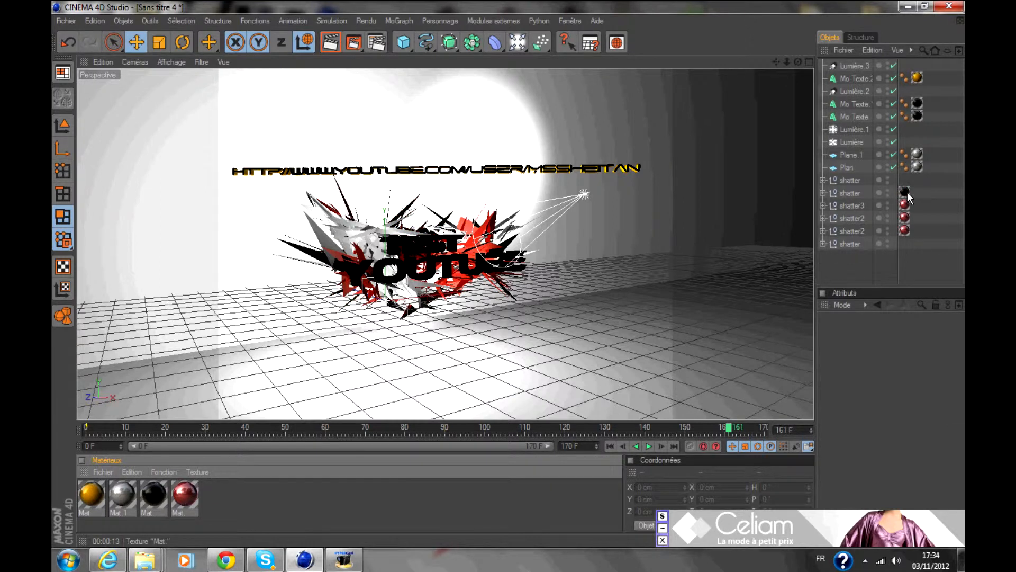
pyautogui.moveTo(170, 508); pyautogui.dragTo(906, 193)
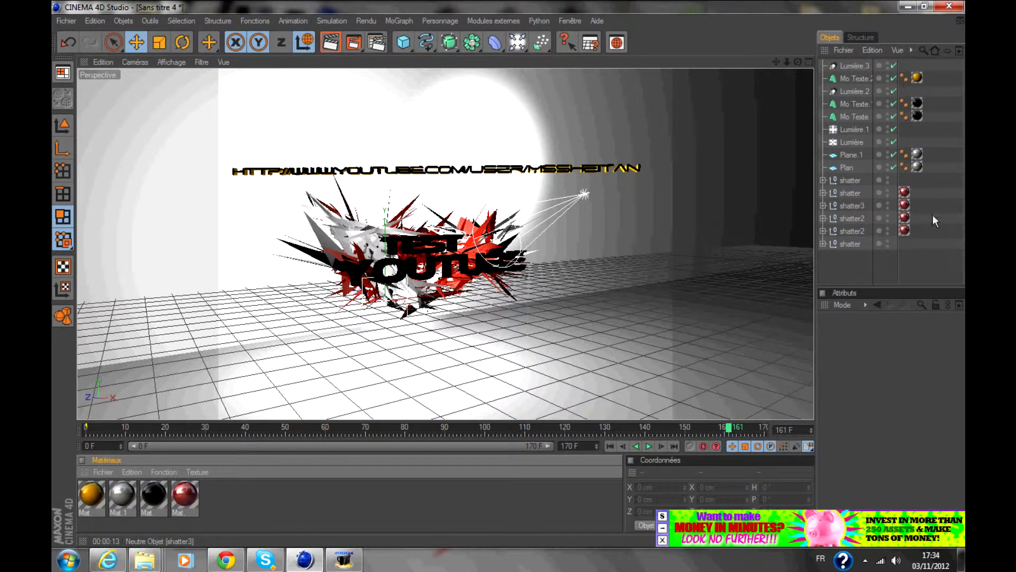
# - Remove the red material from the lower shatter2 object, and reapply the same red material to it
pyautogui.click(904, 231)
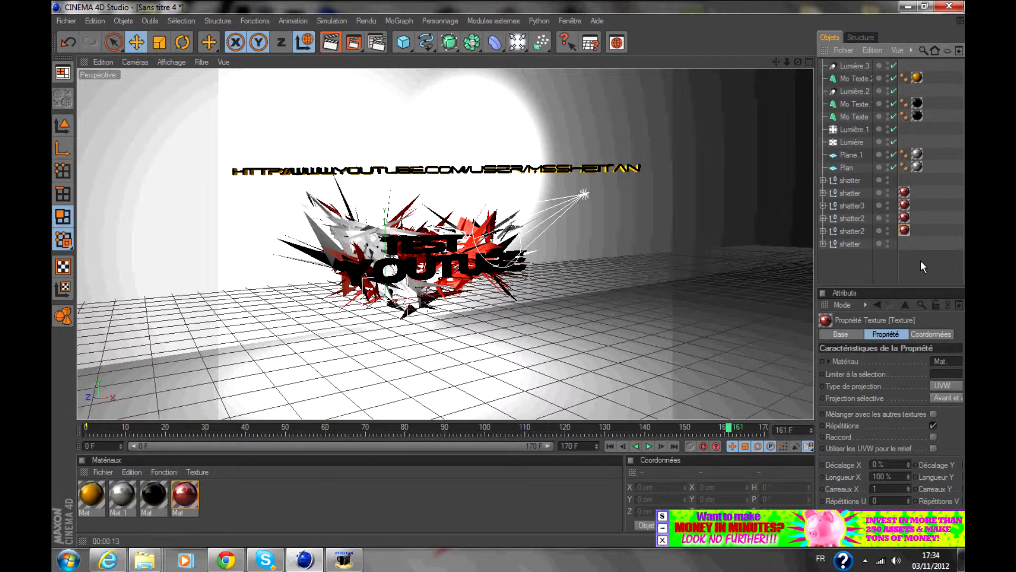
pyautogui.press('Delete')
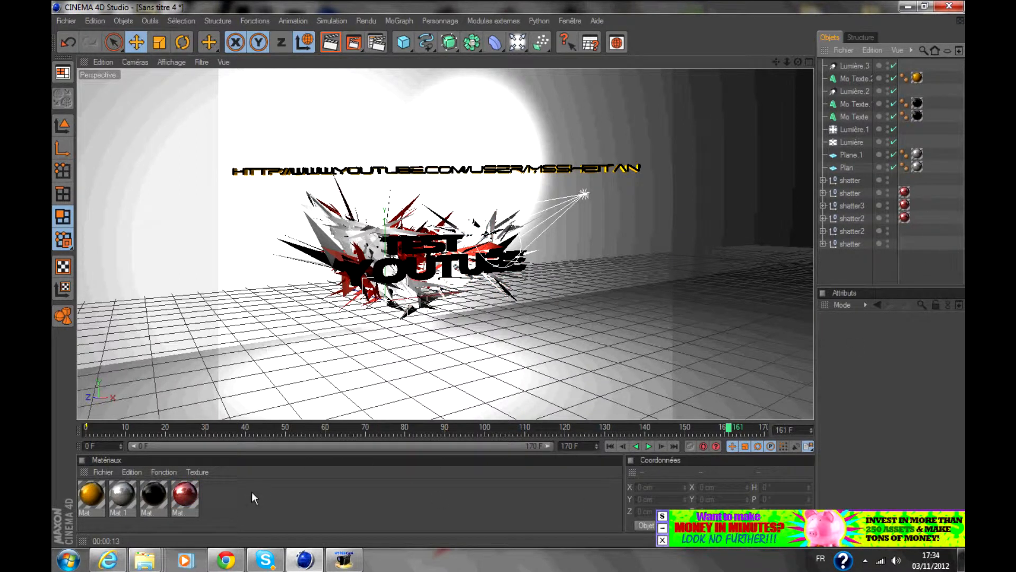
pyautogui.click(192, 504)
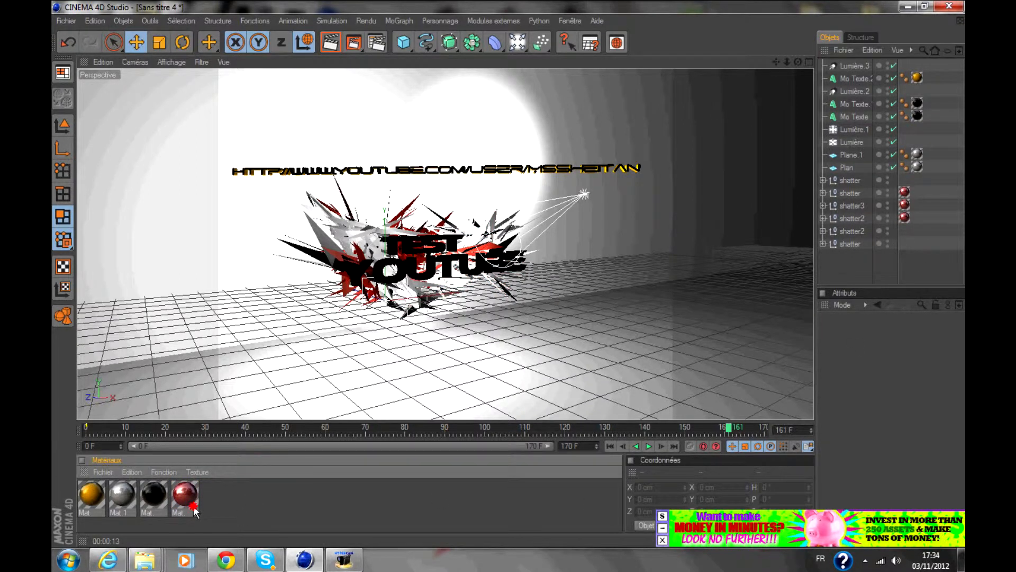
pyautogui.moveTo(194, 511); pyautogui.dragTo(962, 213)
pyautogui.moveTo(892, 239); pyautogui.dragTo(903, 231)
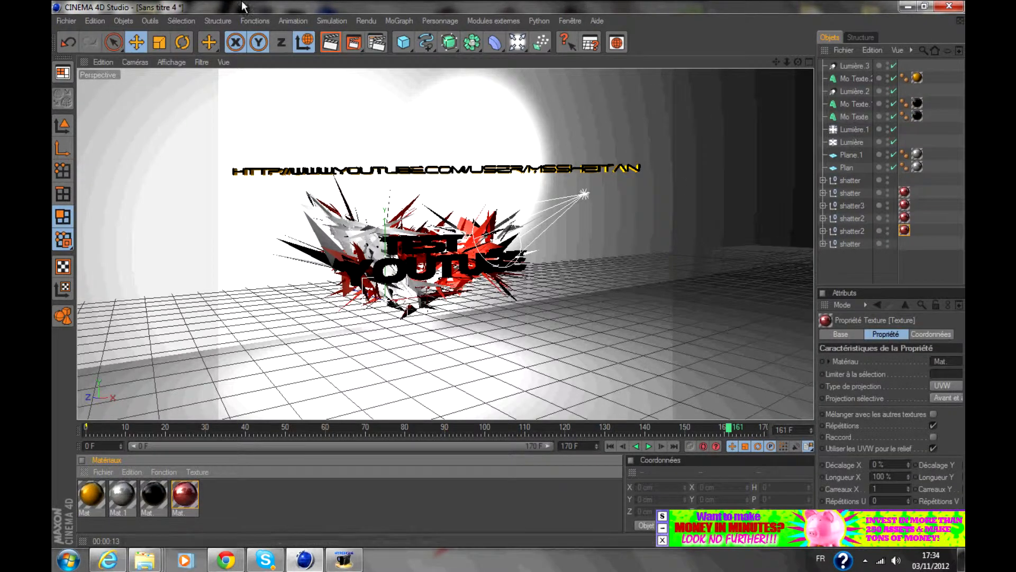
# - Render the final scene to the Picture Viewer
pyautogui.click(355, 43)
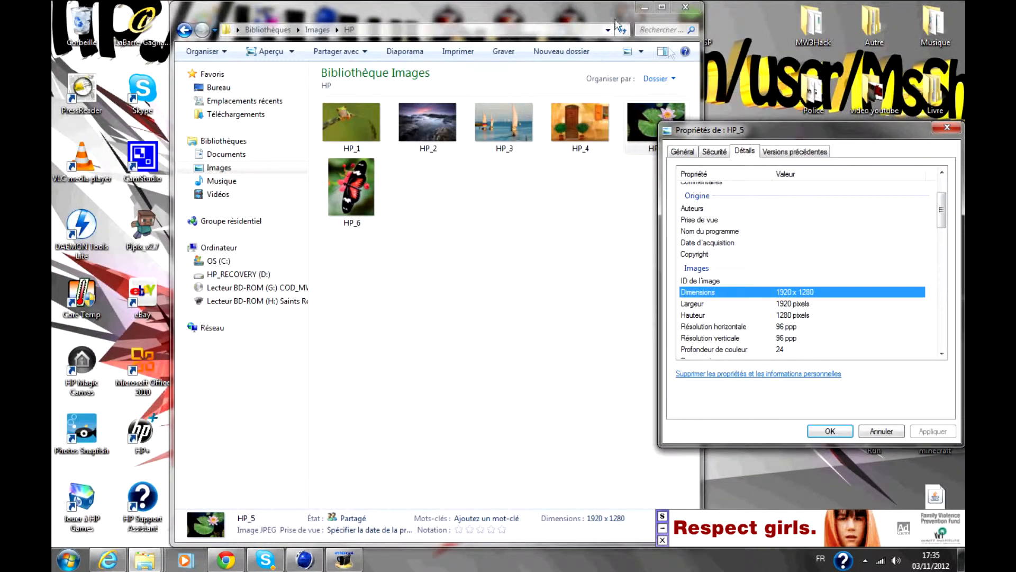
# - Clear the folder window away, view the rendered youtube fond0161 image from the desktop, and close the image viewer
pyautogui.click(644, 7)
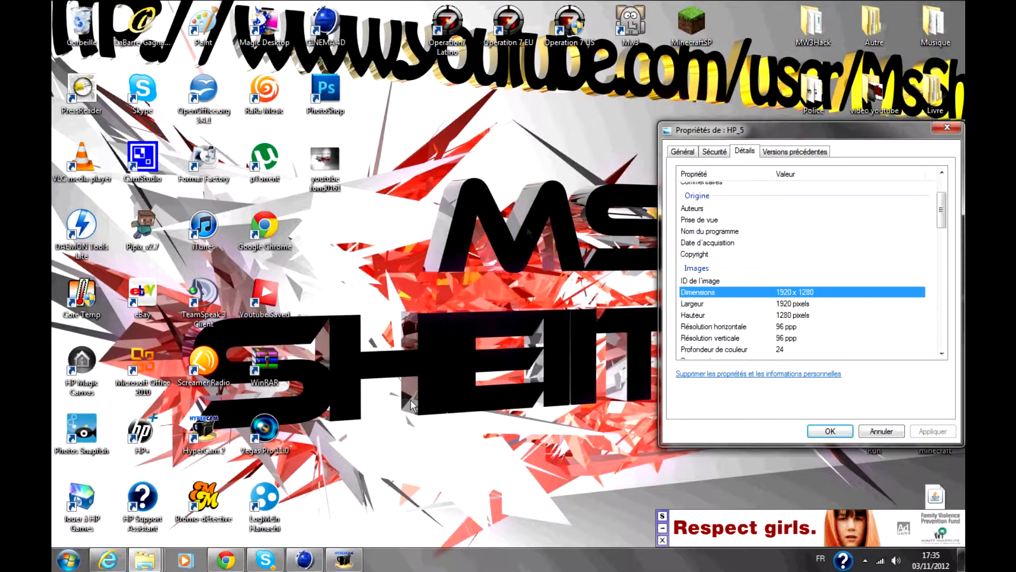
pyautogui.doubleClick(325, 161)
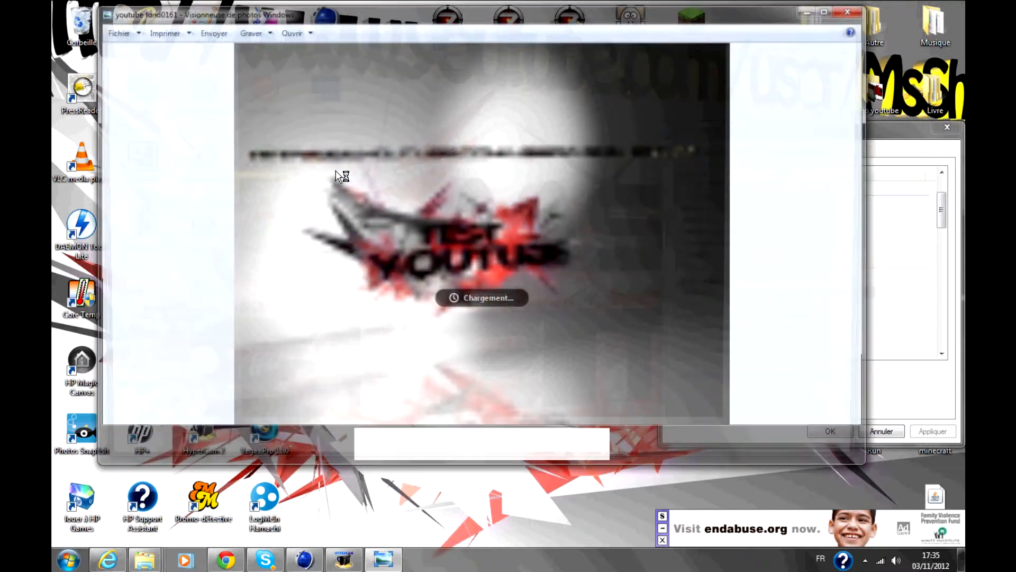
pyautogui.click(851, 10)
# - Switch to CINEMA 4D, show the options for the youtube fond0161.png render in the Picture Viewer history, and minimize both windows
pyautogui.click(344, 559)
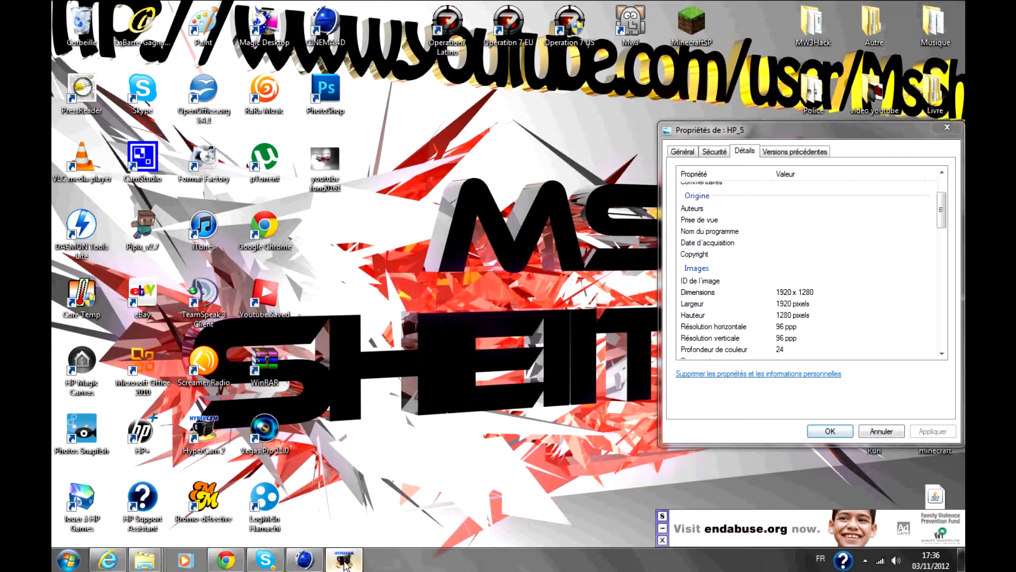
pyautogui.click(338, 562)
pyautogui.click(317, 561)
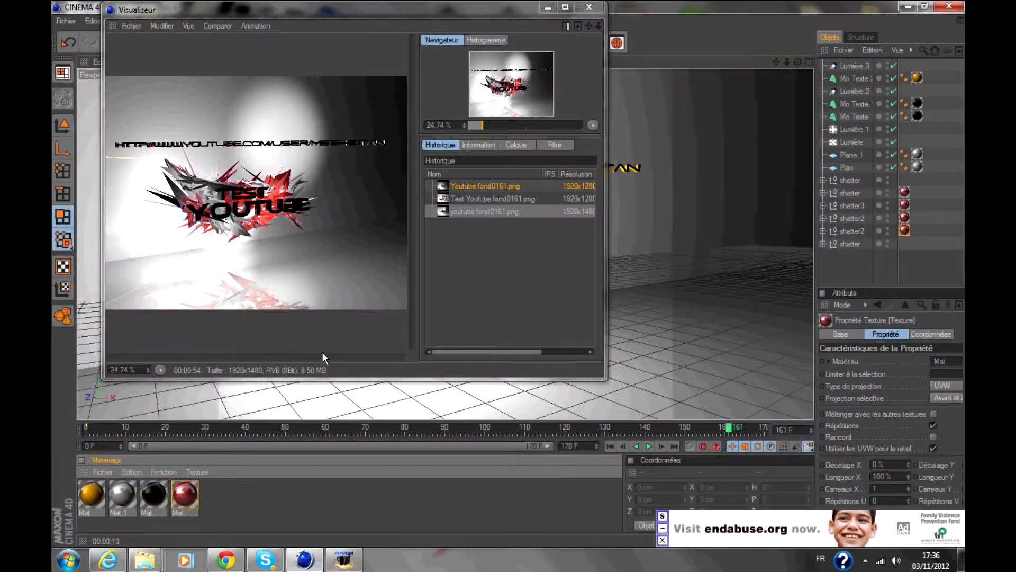
pyautogui.rightClick(502, 212)
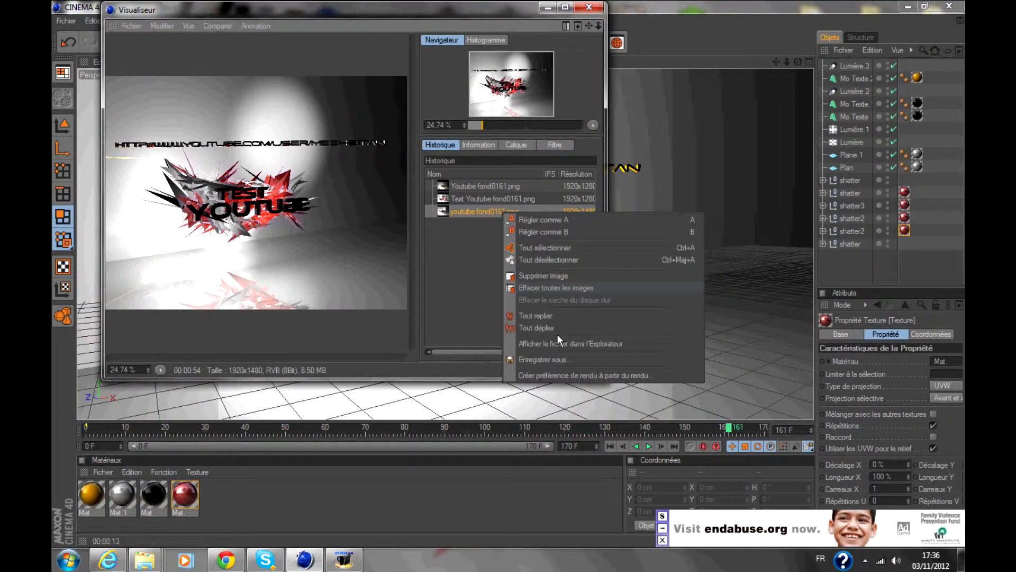
pyautogui.click(550, 8)
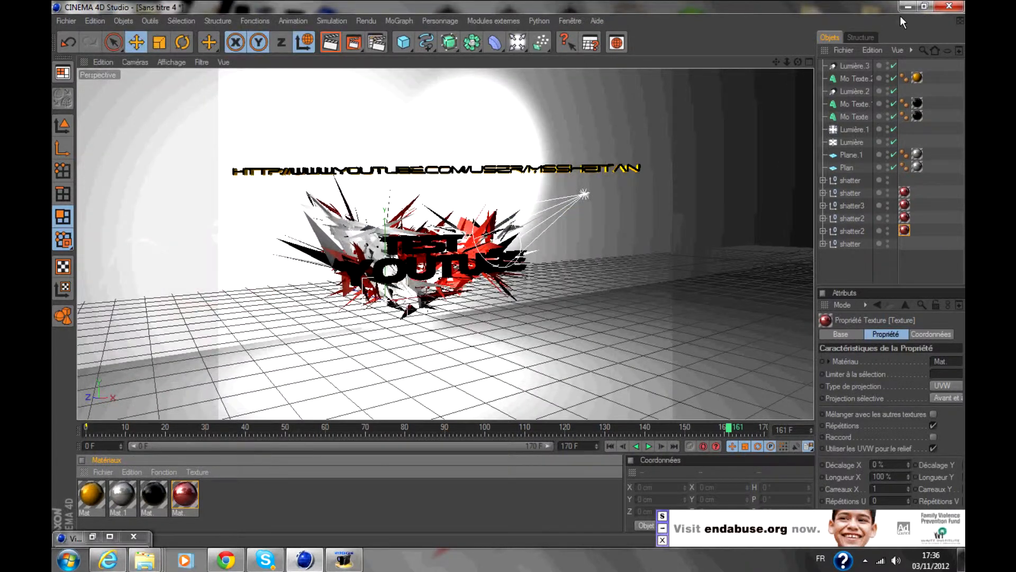
pyautogui.click(908, 6)
# - Move the ad banner towards the middle of the desktop and close the HP_5 properties window
pyautogui.moveTo(622, 474); pyautogui.dragTo(619, 521)
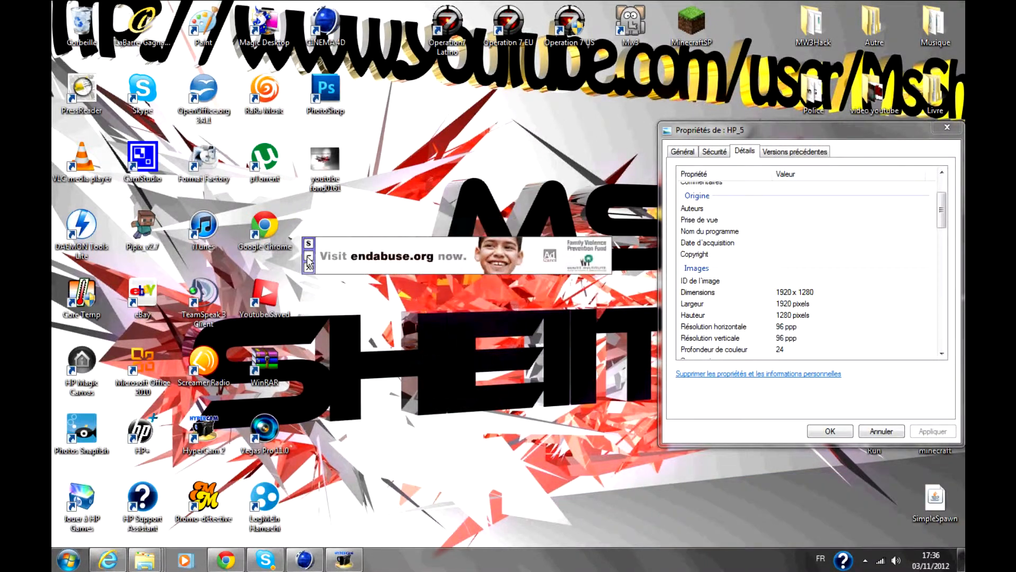
pyautogui.click(947, 127)
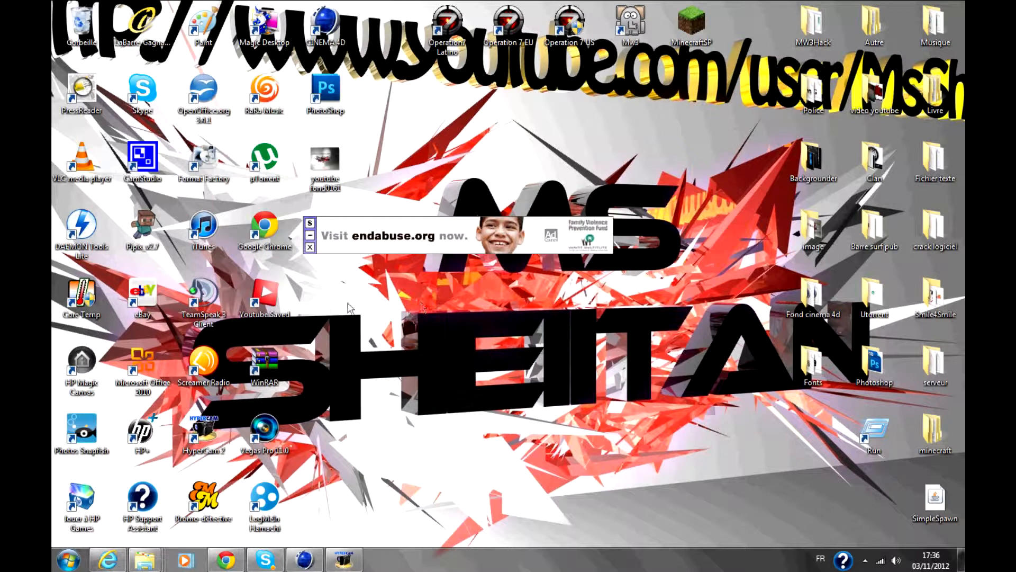
pyautogui.moveTo(366, 368); pyautogui.dragTo(639, 157)
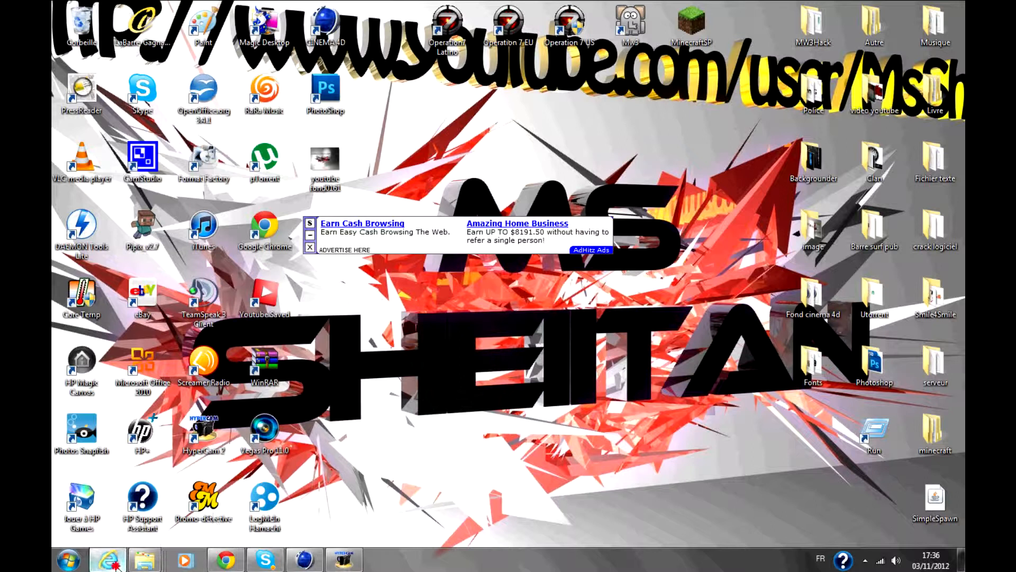
pyautogui.click(115, 566)
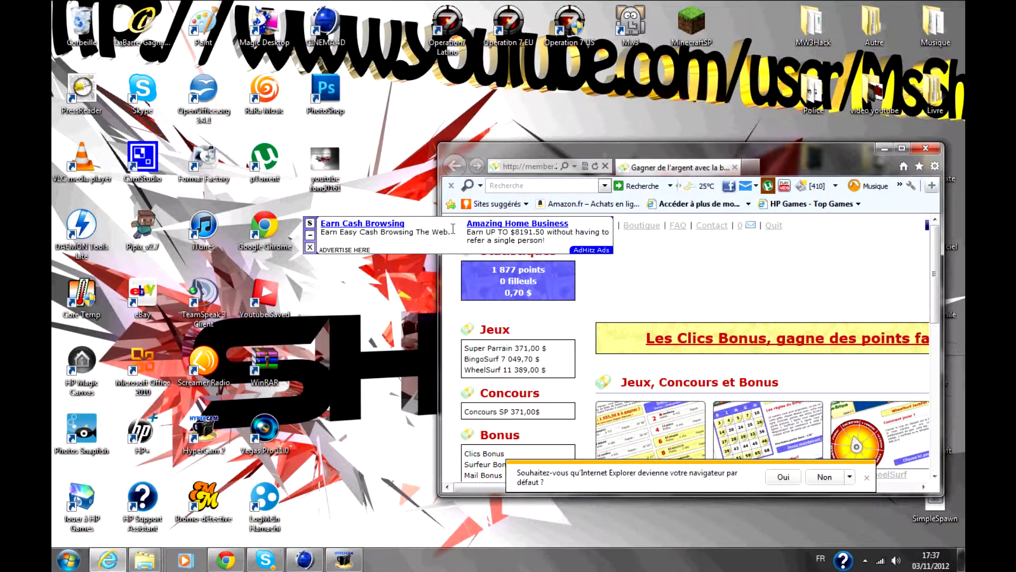
pyautogui.click(885, 150)
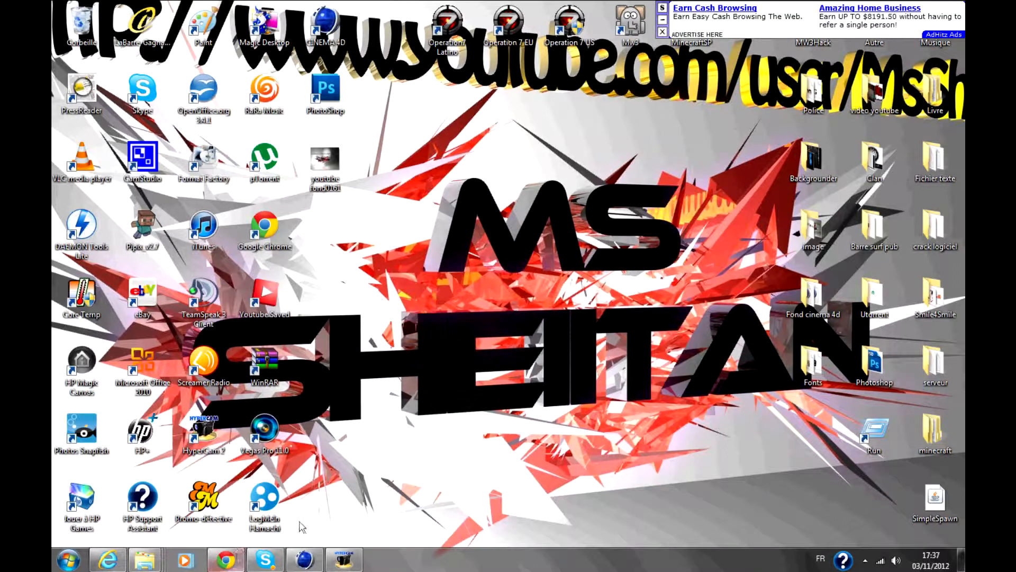
pyautogui.moveTo(291, 200); pyautogui.dragTo(770, 568)
pyautogui.moveTo(665, 21); pyautogui.dragTo(900, 530)
pyautogui.moveTo(894, 569); pyautogui.dragTo(767, 6)
pyautogui.moveTo(393, 12); pyautogui.dragTo(341, 567)
# - Check the installed Photoshop version in the PhotoShop shortcut's properties, and close the properties window
pyautogui.rightClick(329, 91)
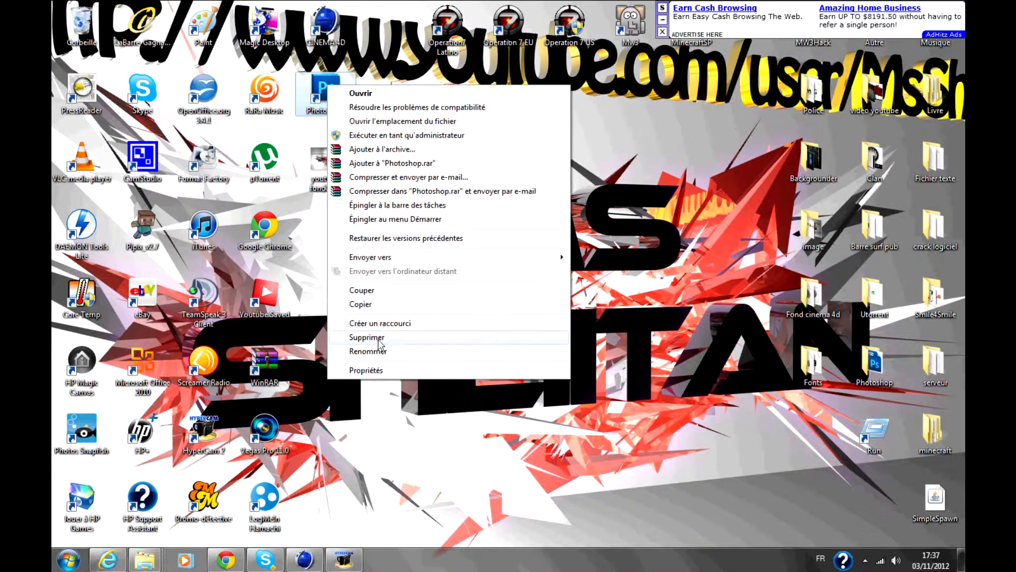
pyautogui.click(350, 371)
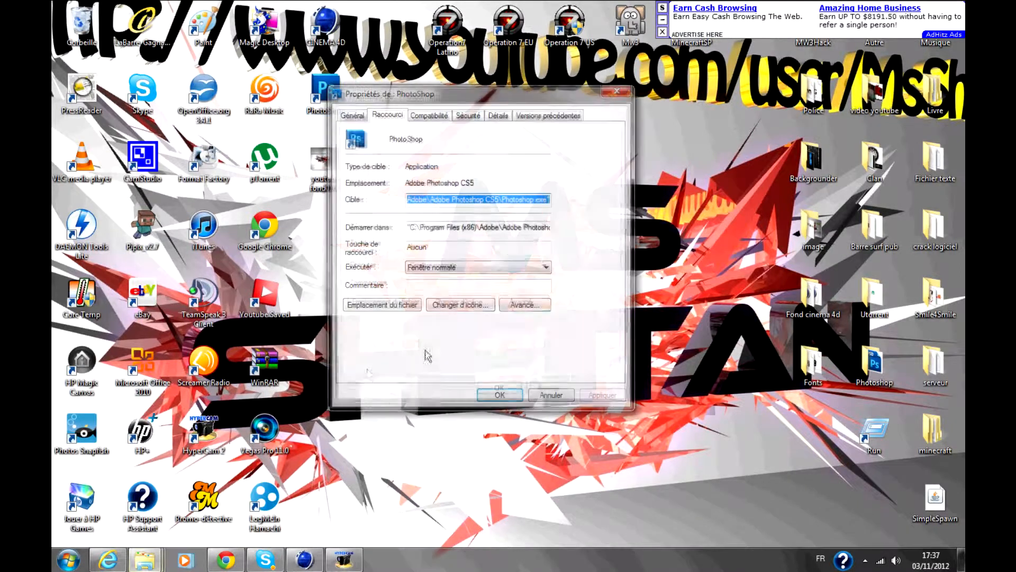
pyautogui.doubleClick(468, 181)
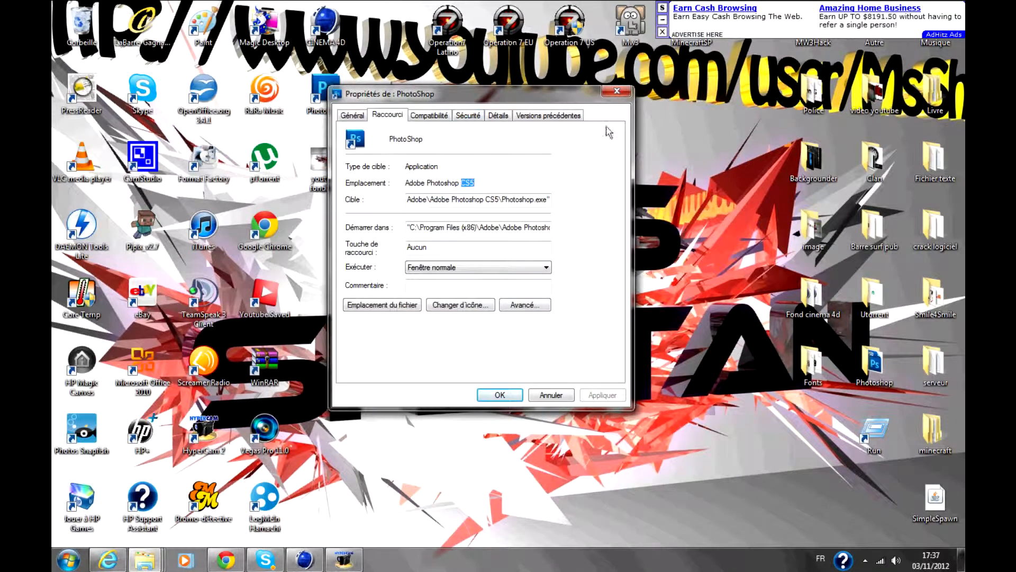
pyautogui.click(618, 93)
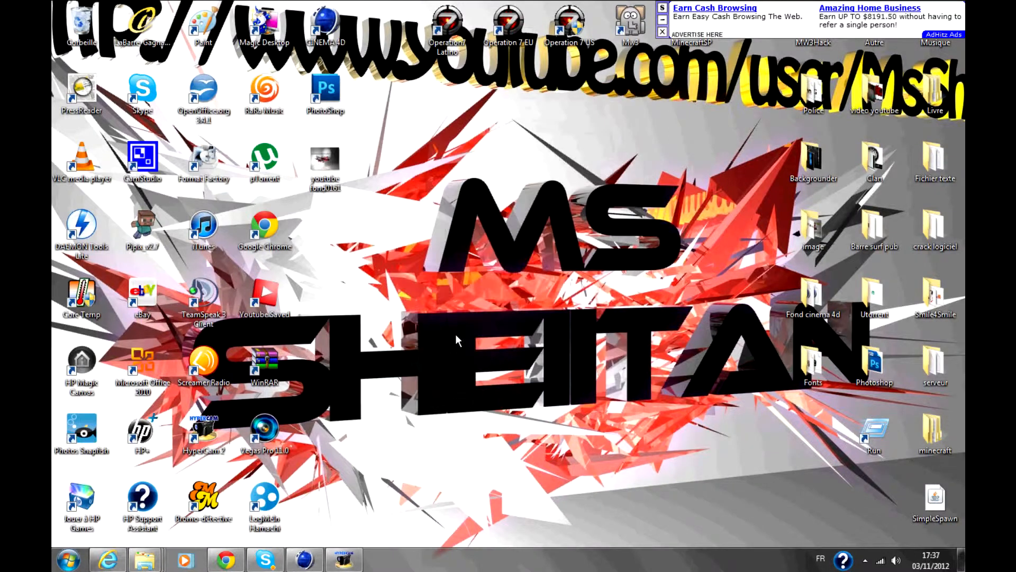
# - Open Vegas Pro 11.0 from the desktop to show the program, and close it
pyautogui.click(258, 445)
pyautogui.doubleClick(263, 442)
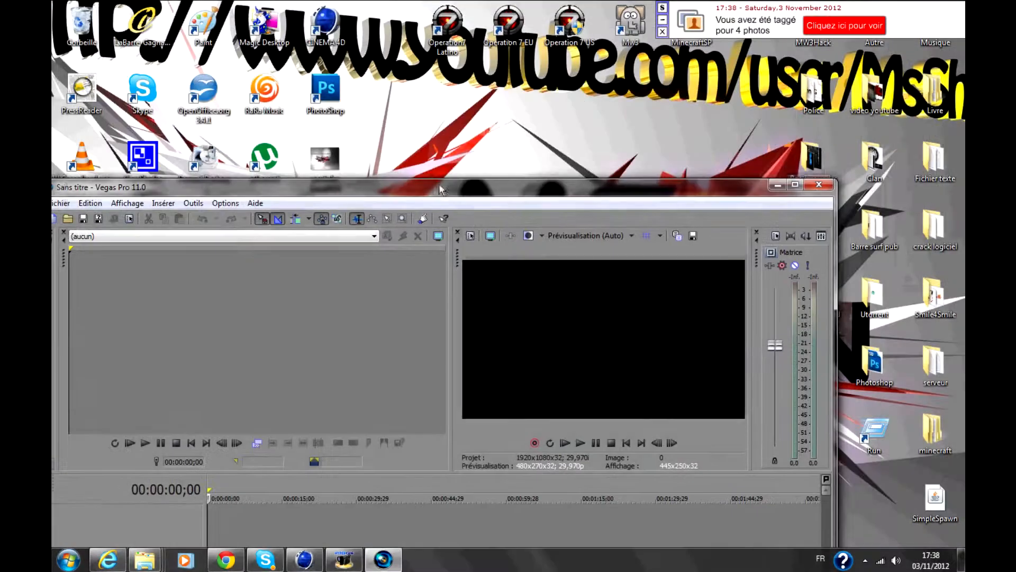
pyautogui.click(819, 185)
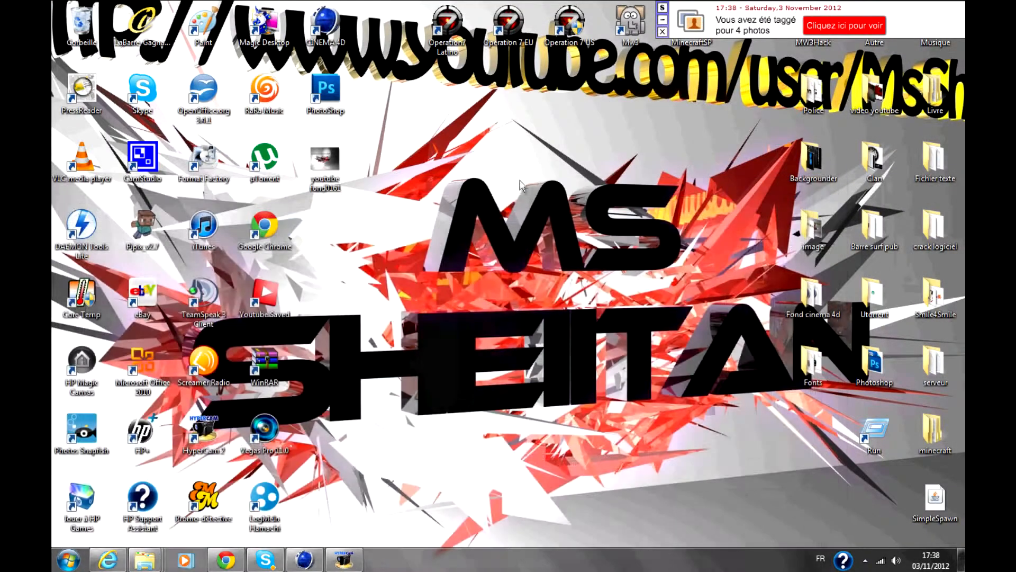
# - Move the youtube fond0161 image on the desktop to the spot beside the CINEMA 4D shortcut
pyautogui.moveTo(334, 167); pyautogui.dragTo(391, 32)
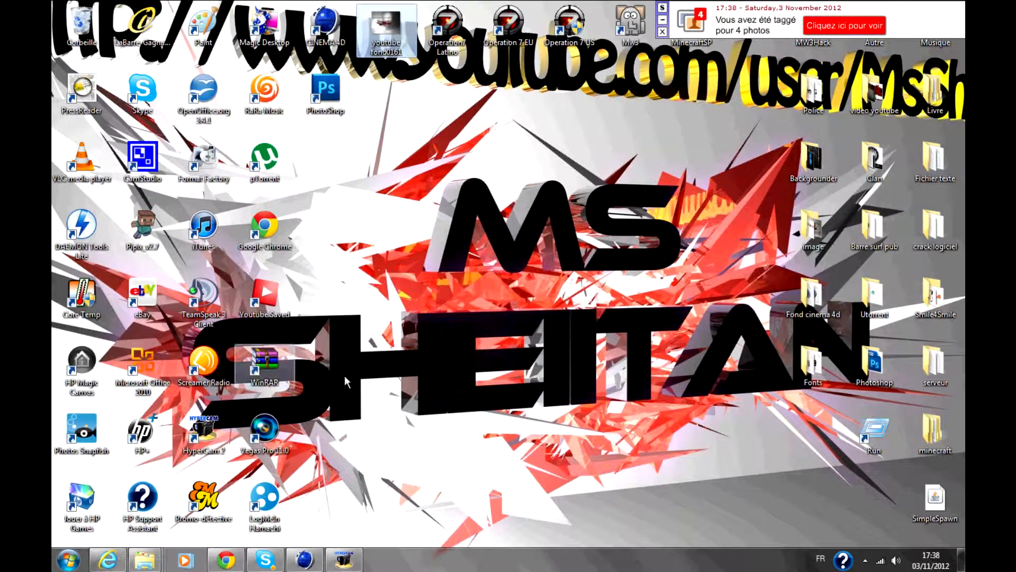
pyautogui.click(256, 448)
pyautogui.moveTo(257, 448); pyautogui.dragTo(403, 108)
pyautogui.moveTo(502, 138); pyautogui.dragTo(307, 444)
pyautogui.moveTo(399, 87); pyautogui.dragTo(265, 440)
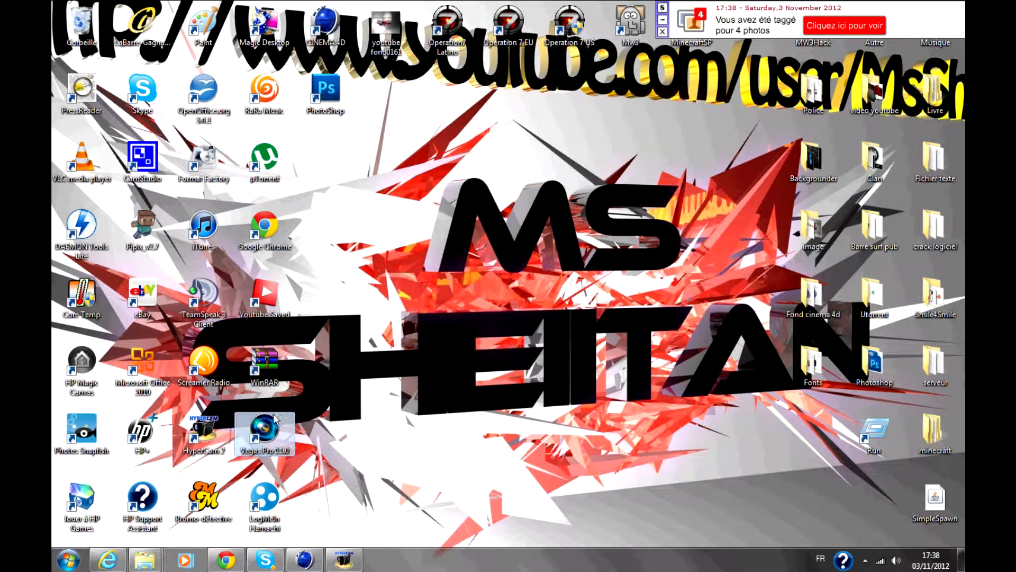
pyautogui.moveTo(322, 147); pyautogui.dragTo(582, 350)
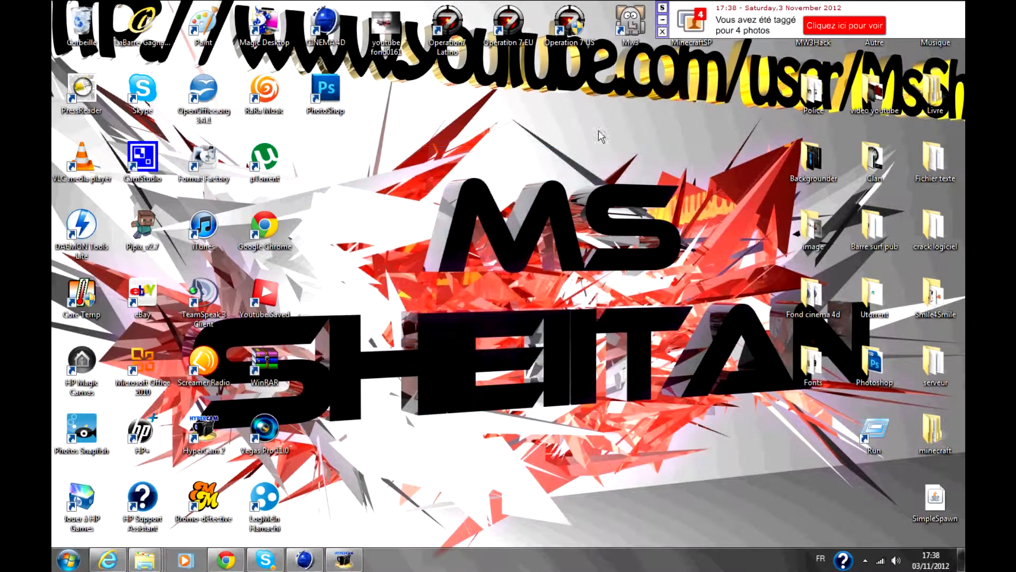
pyautogui.moveTo(387, 309); pyautogui.dragTo(599, 481)
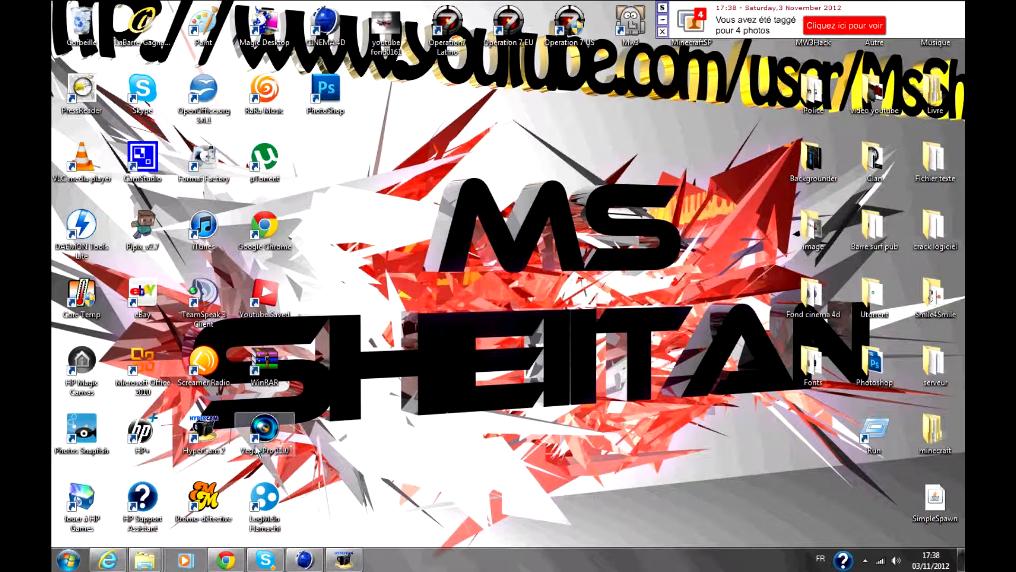
pyautogui.moveTo(875, 94)
pyautogui.mouseDown()
pyautogui.moveTo(455, 296)
pyautogui.moveTo(813, 159)
pyautogui.moveTo(874, 96)
pyautogui.mouseUp()
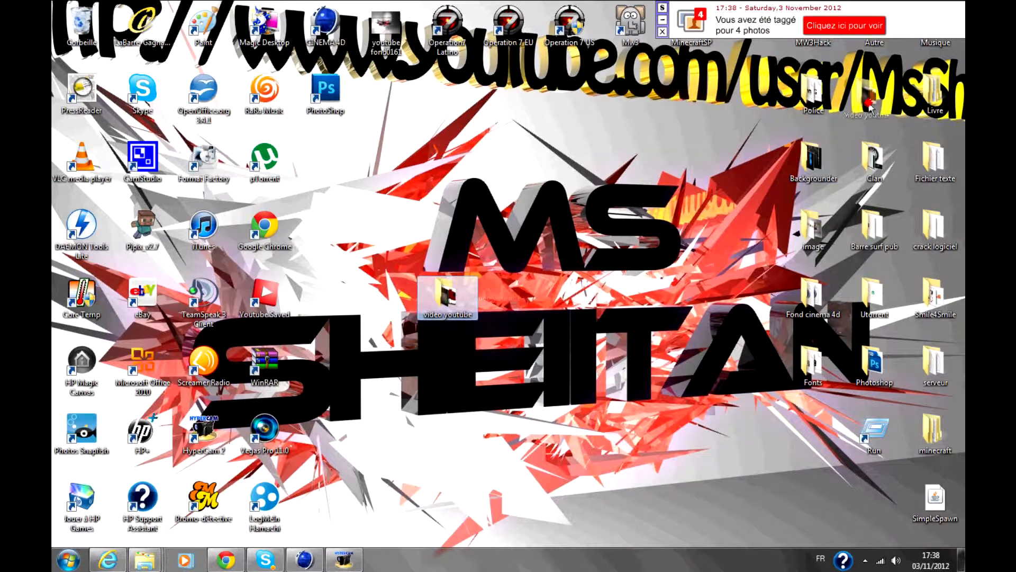
pyautogui.click(464, 200)
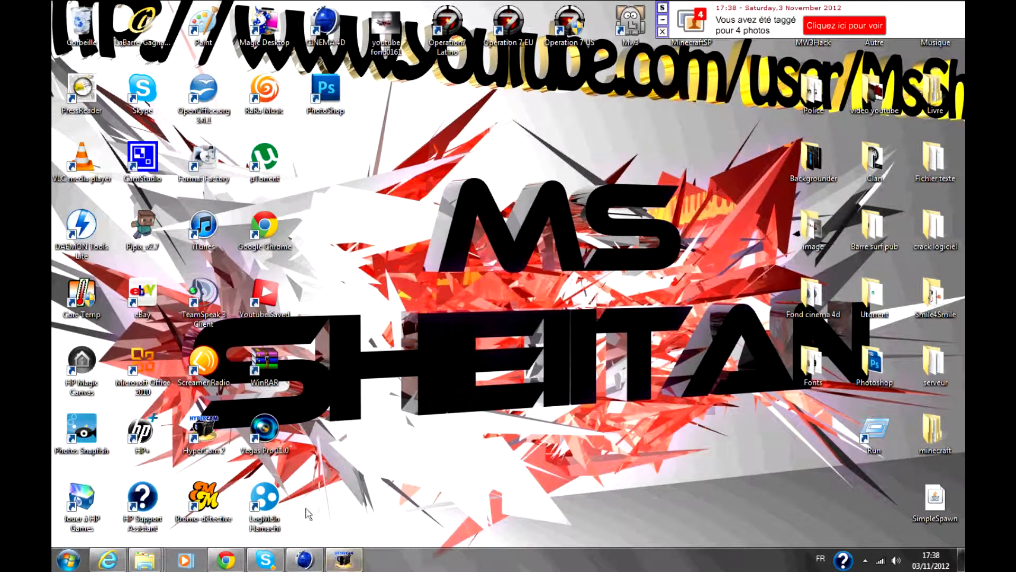
# - Bring up the HyperCam recording window
pyautogui.moveTo(352, 565)
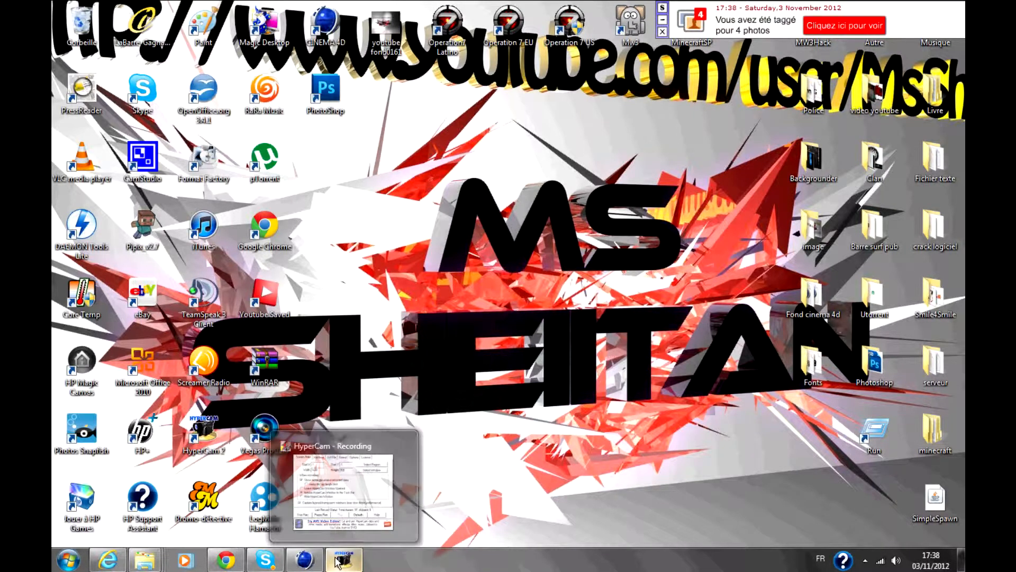
pyautogui.click(352, 565)
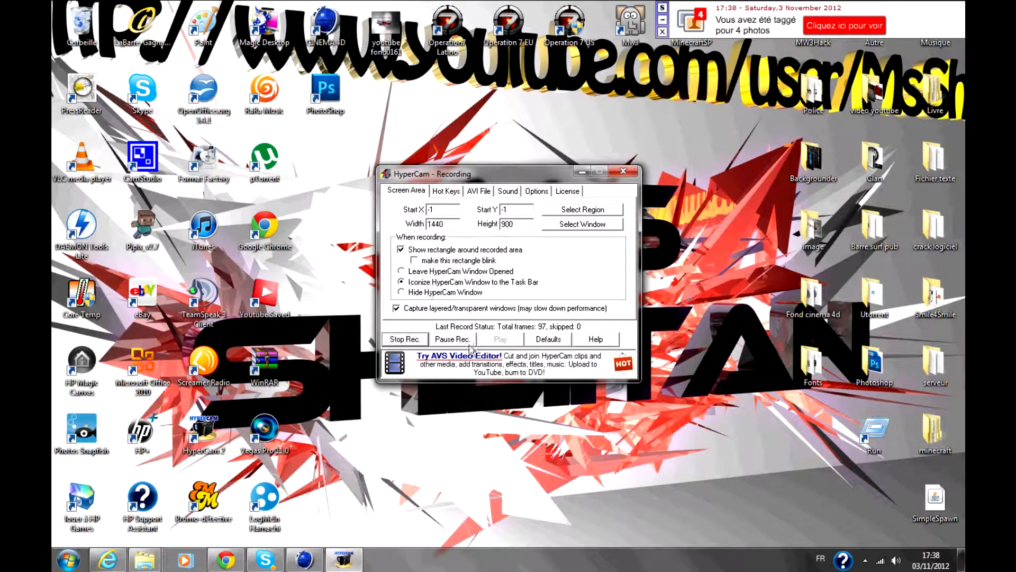